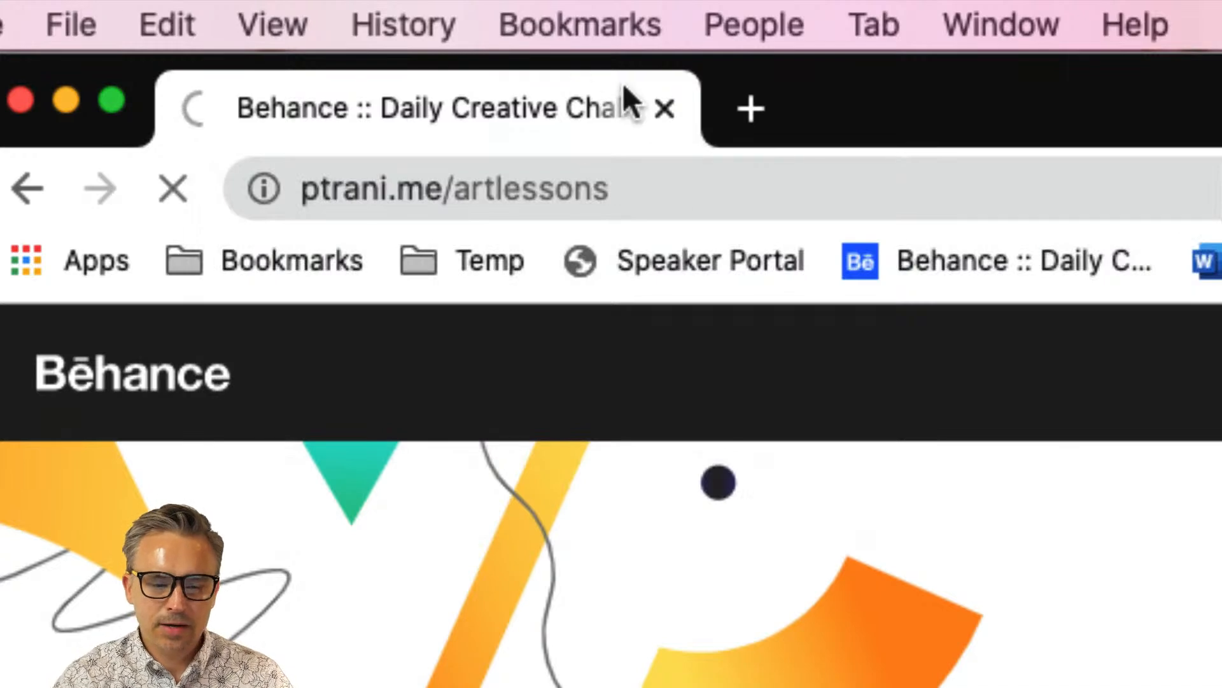
Load the shared ArtLessons.ai preview page using the short address ptrani.me/artlessons
click(677, 180)
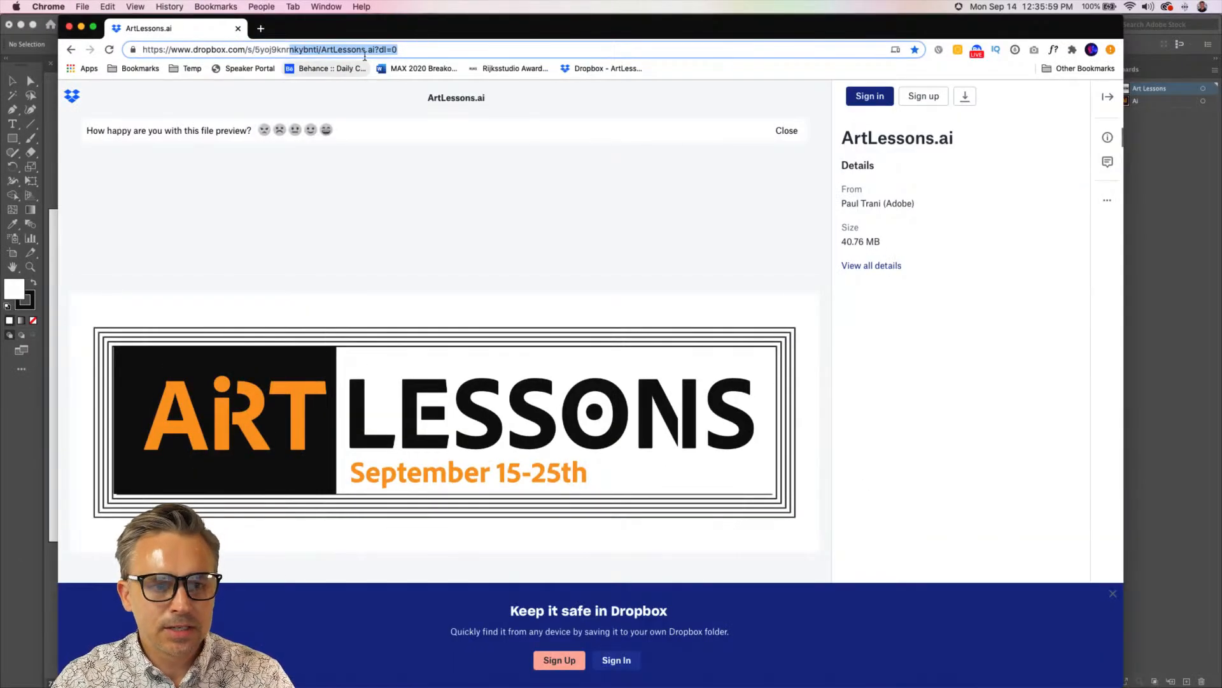
click(1221, 188)
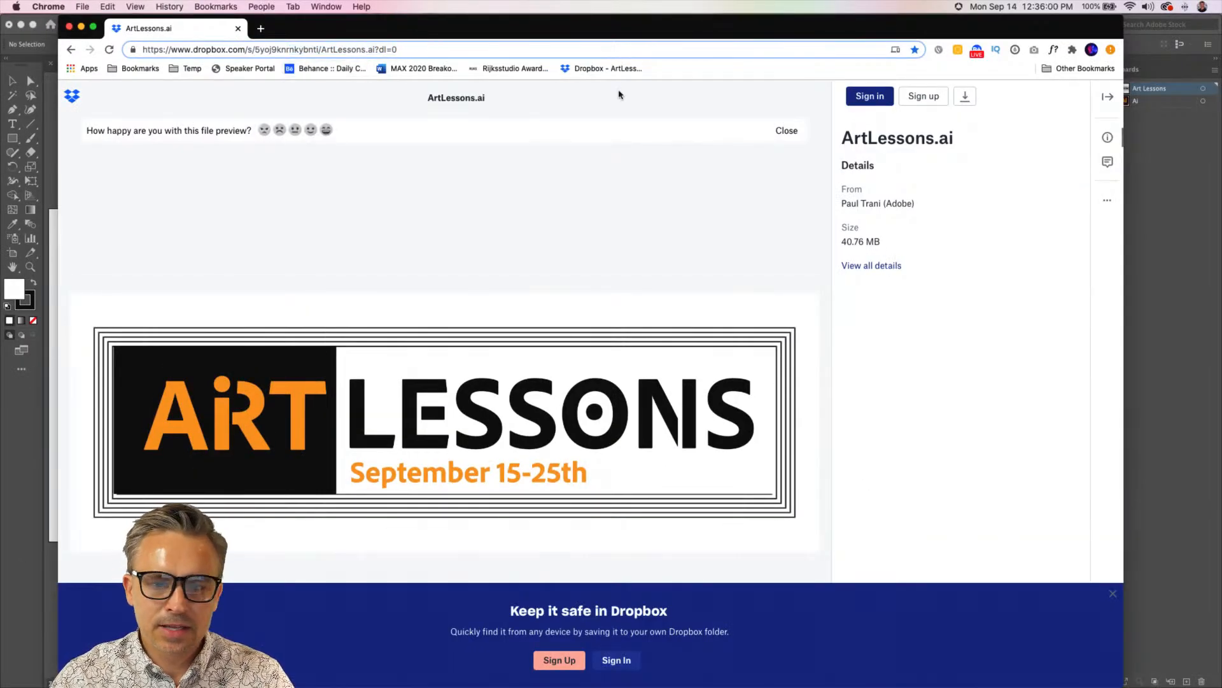
click(409, 50)
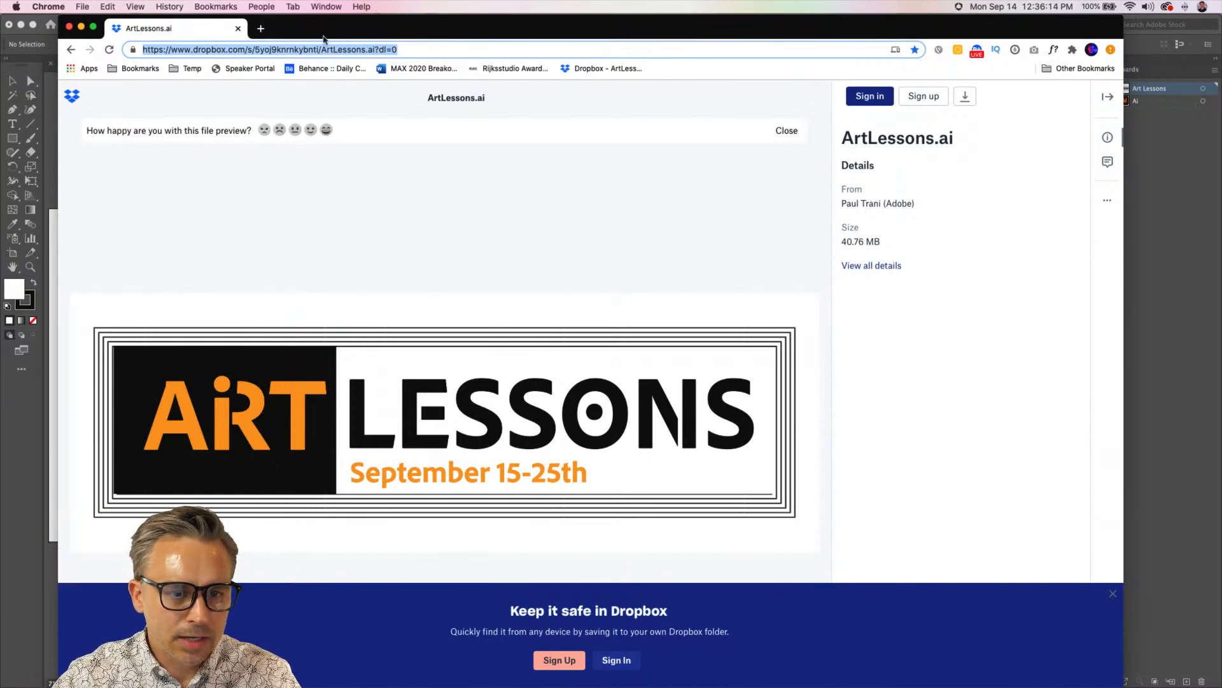
key(BackSpace)
text(ptrani)
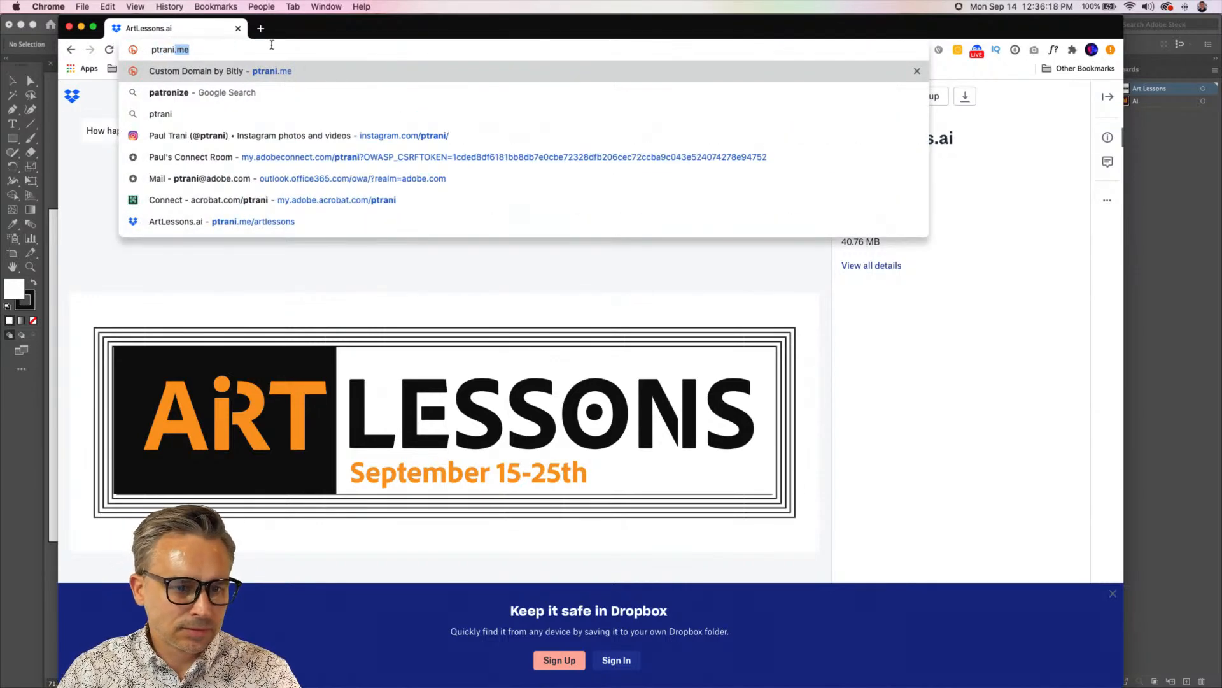
text(.me/)
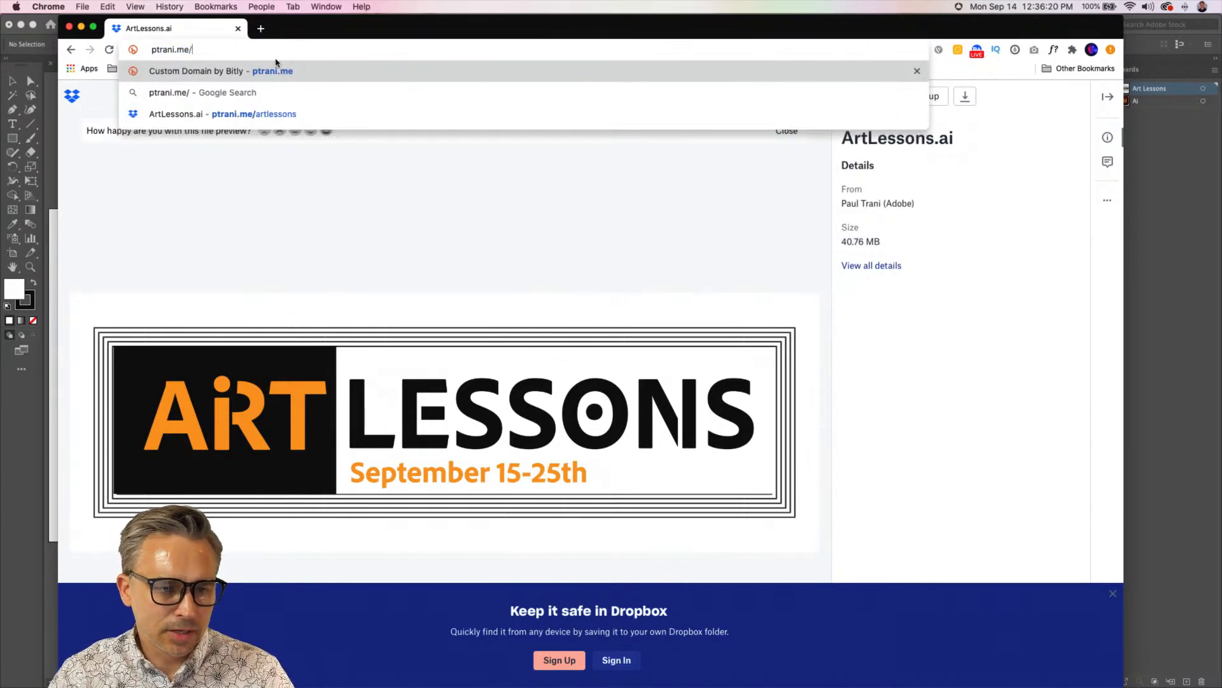
key(Down)
key(Down)
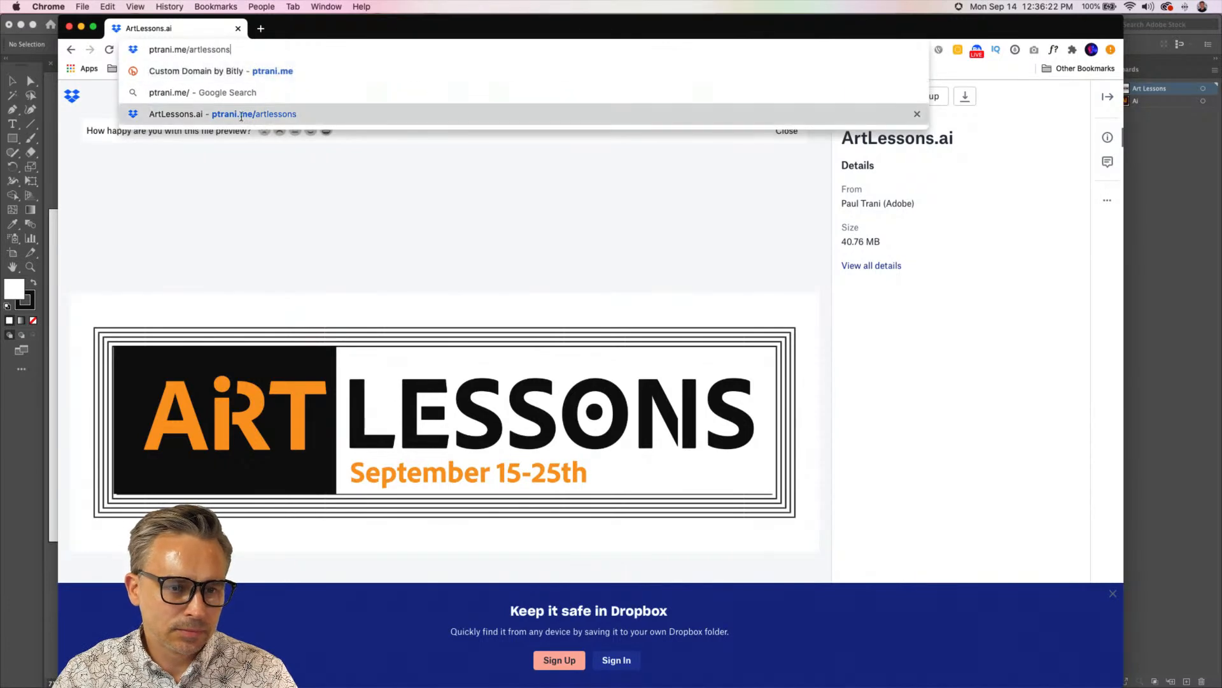
key(Return)
click(261, 53)
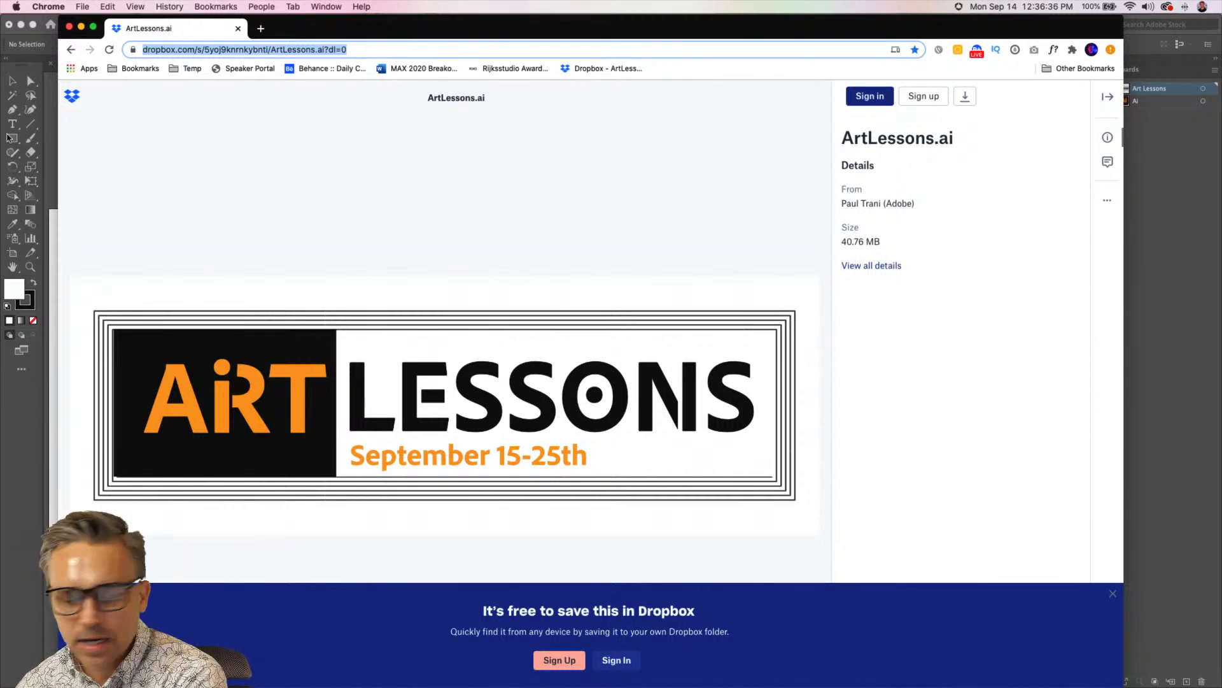
Minimize the browser, return to Illustrator, and look over the two open ArtLessons.ai documents
click(81, 27)
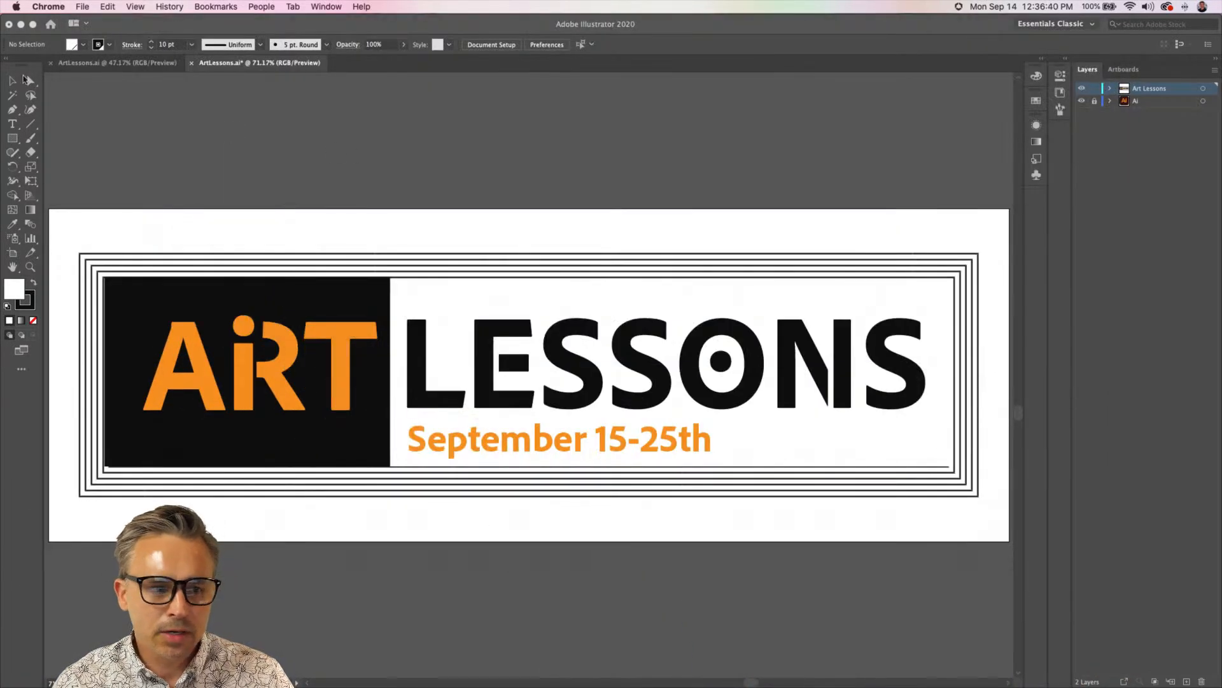
click(100, 67)
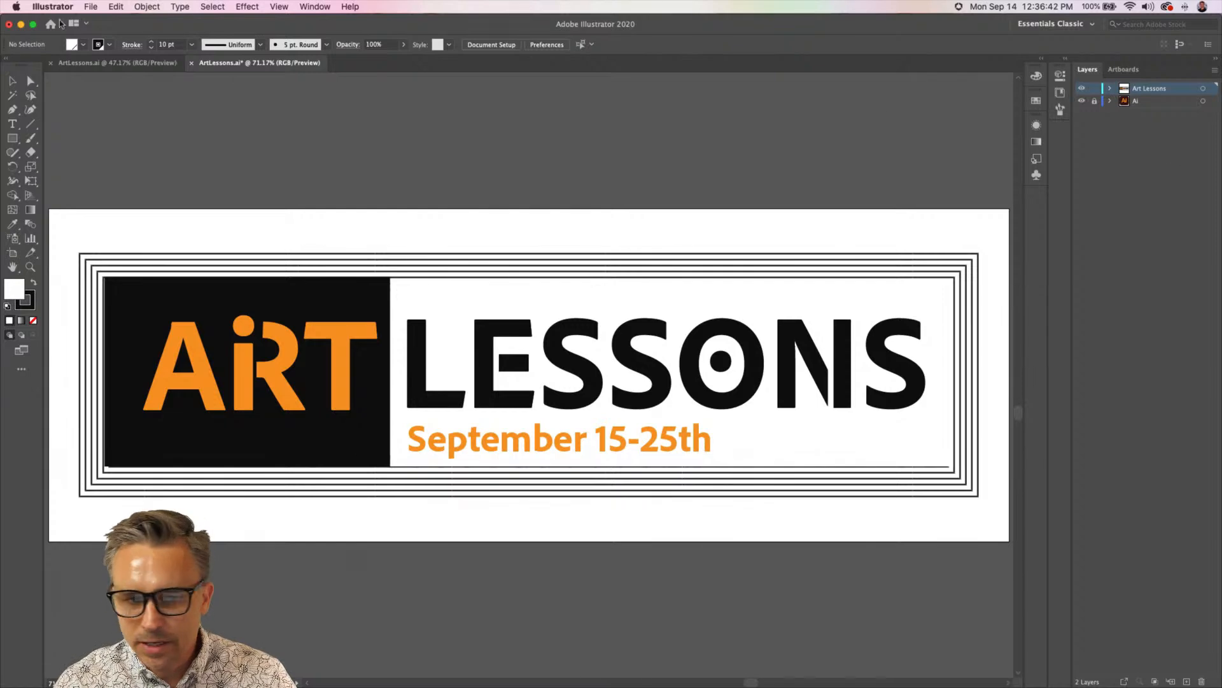
click(118, 63)
click(254, 62)
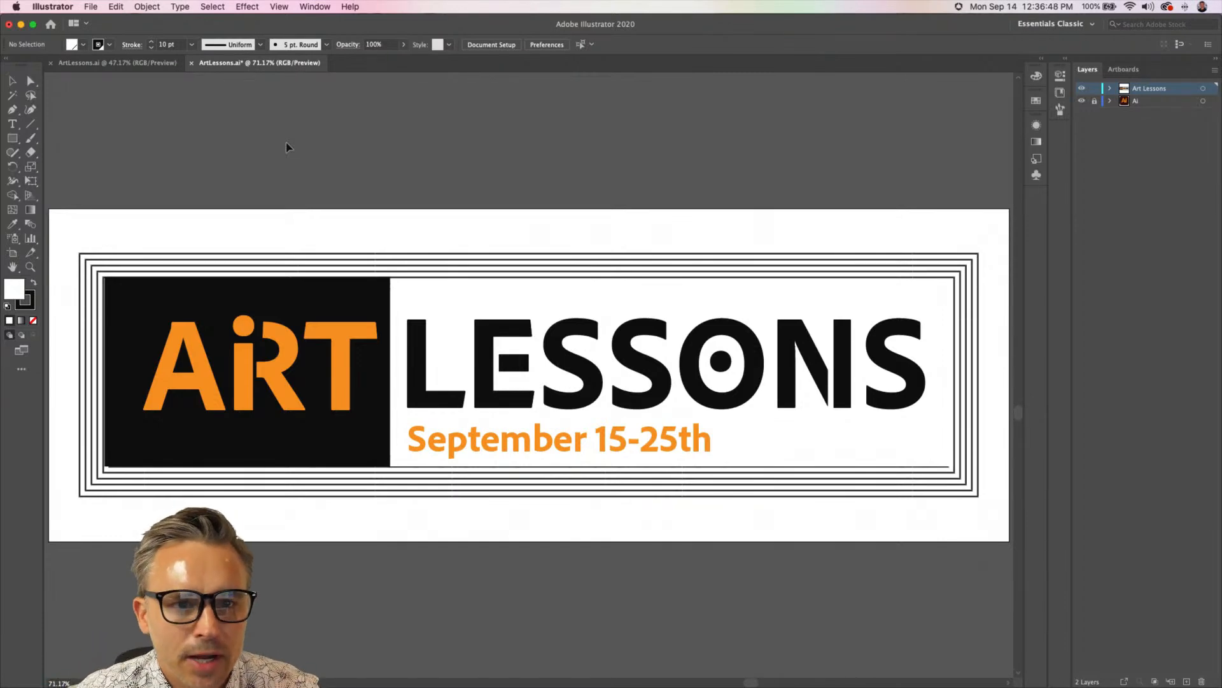
In the full lesson-list document, hide the Schedule, History and Principals layers, leaving the Elements layer shown
click(129, 63)
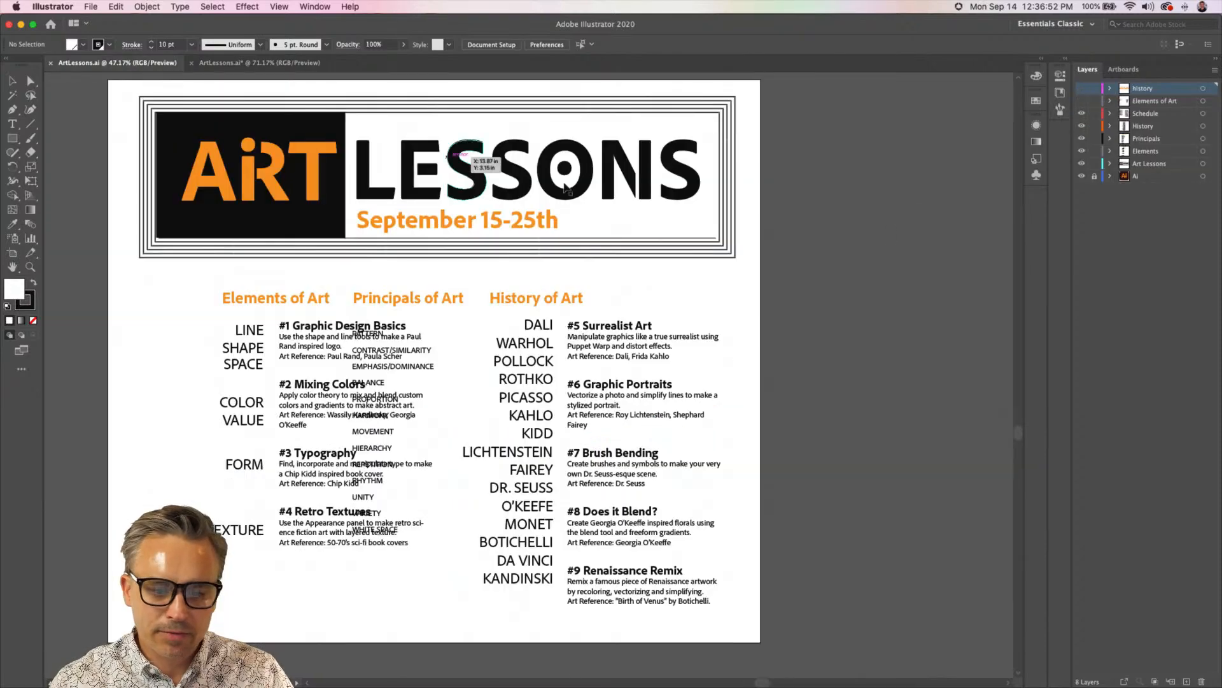
drag(315, 273, 457, 278)
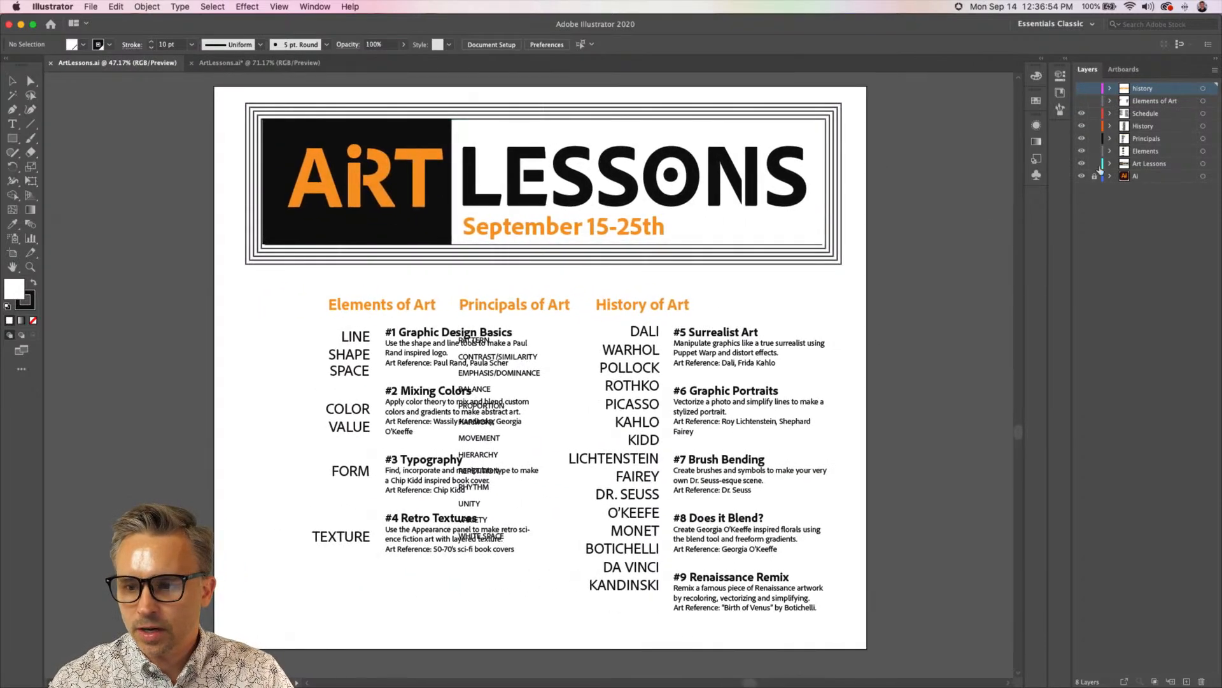
drag(1081, 113, 1081, 153)
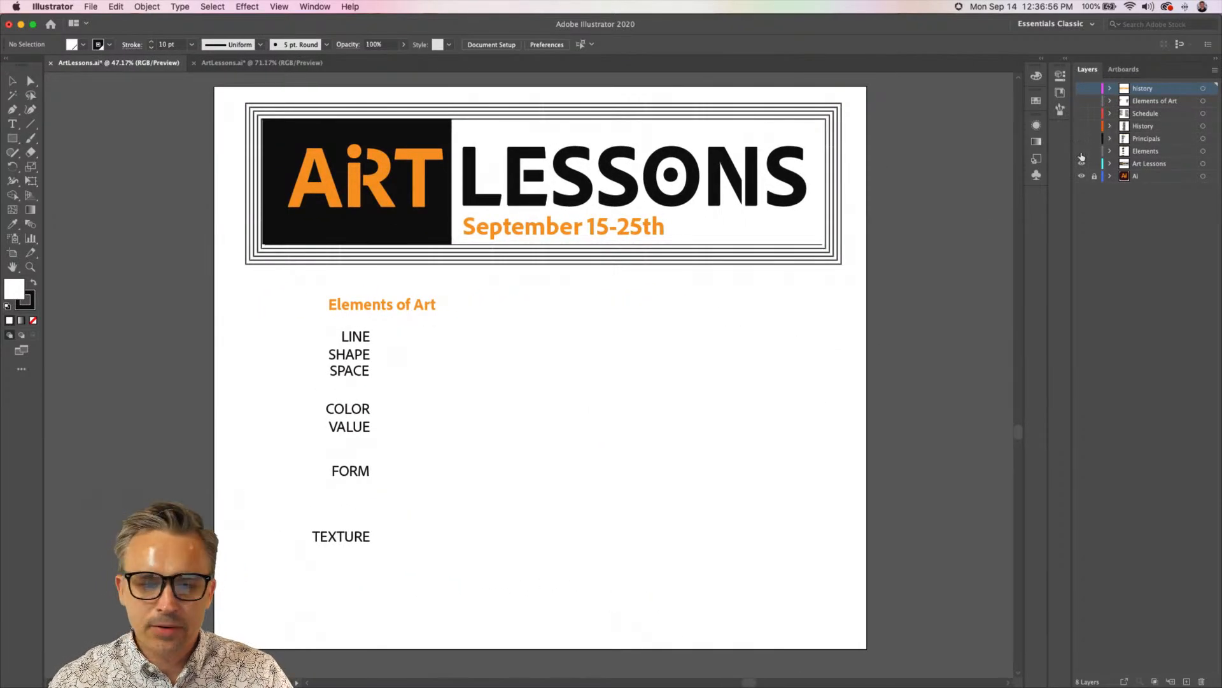
click(1081, 151)
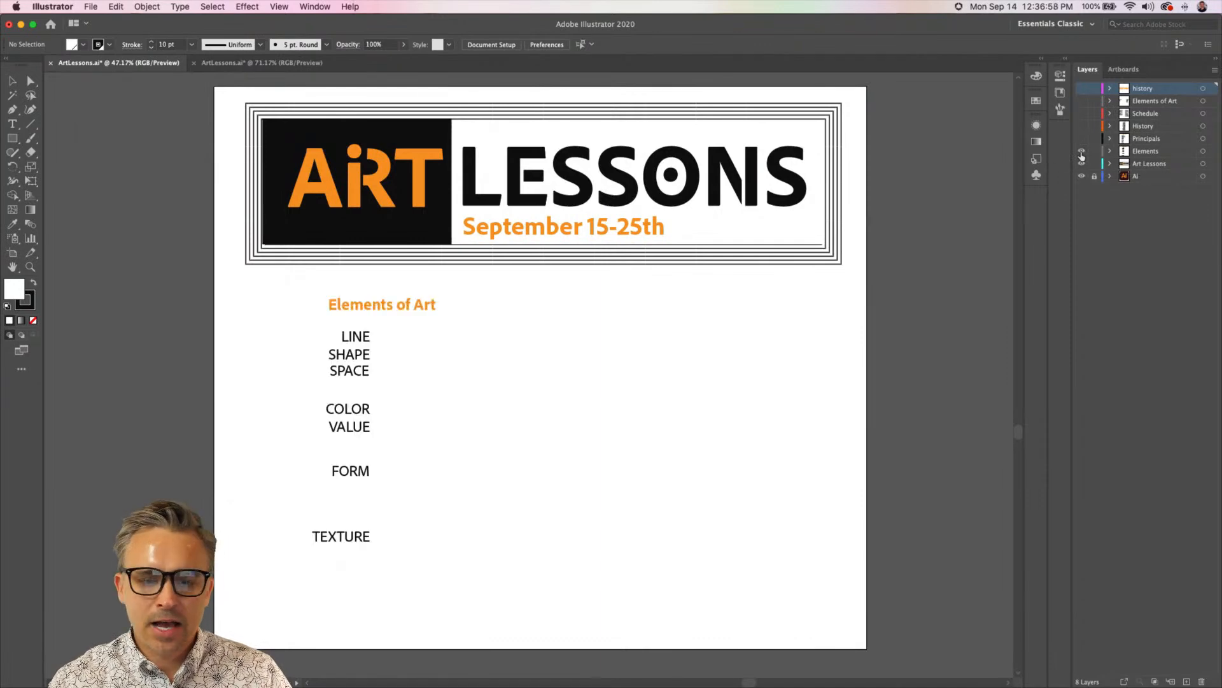
Save the banner-only ArtLessons.ai document and open Export for Screens for it
click(227, 64)
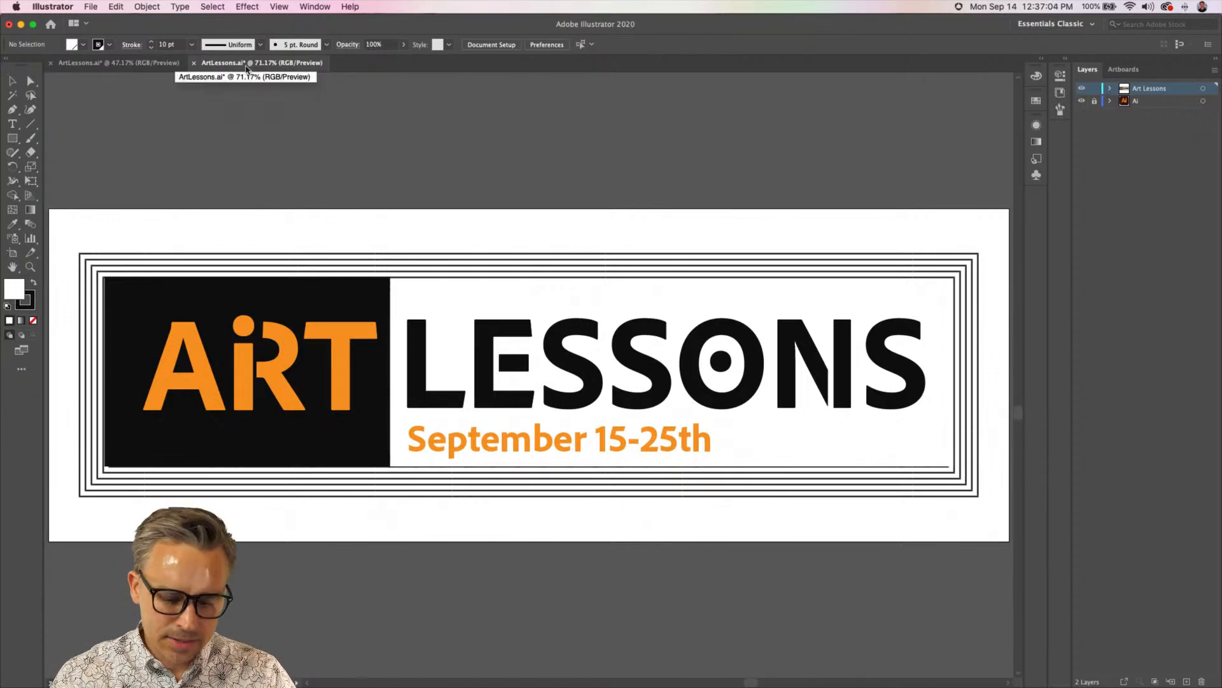
key(super+s)
click(90, 7)
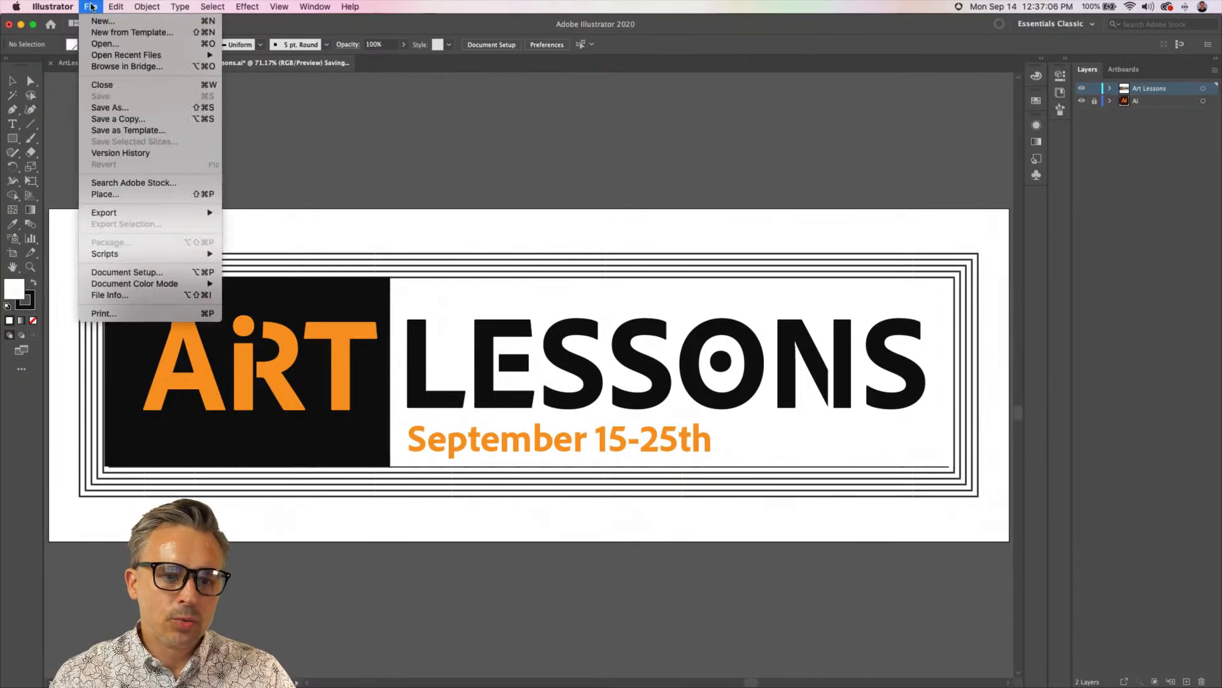
mouse_move(104, 214)
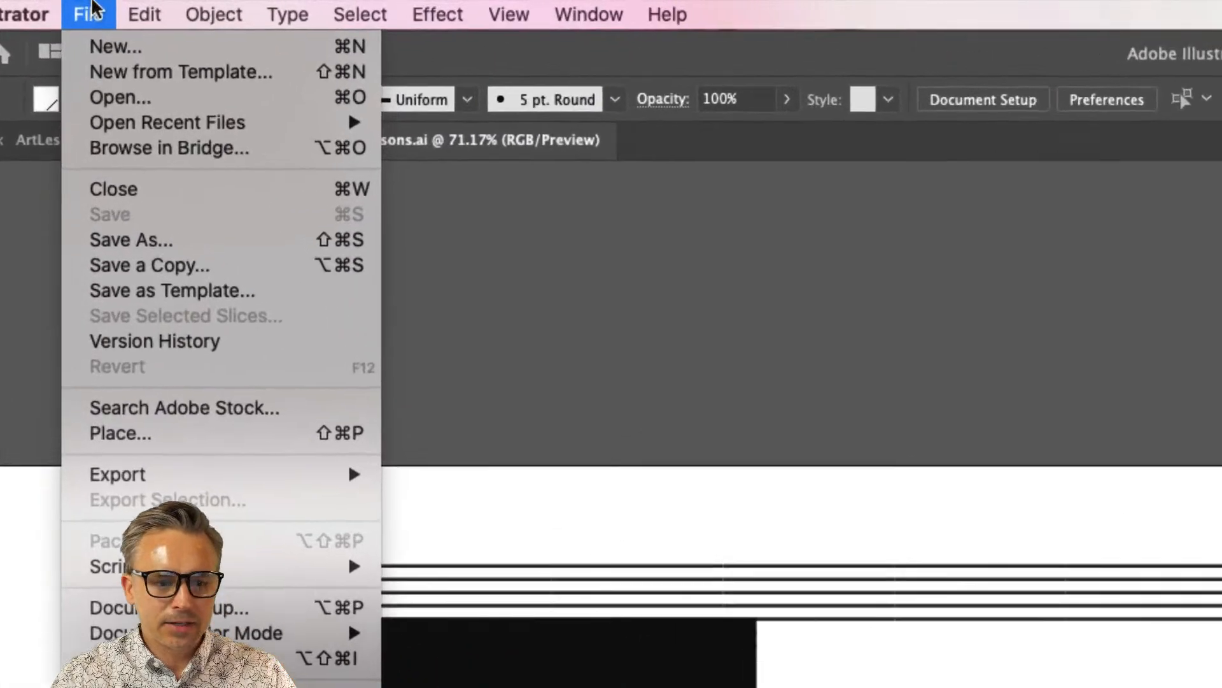
mouse_move(175, 482)
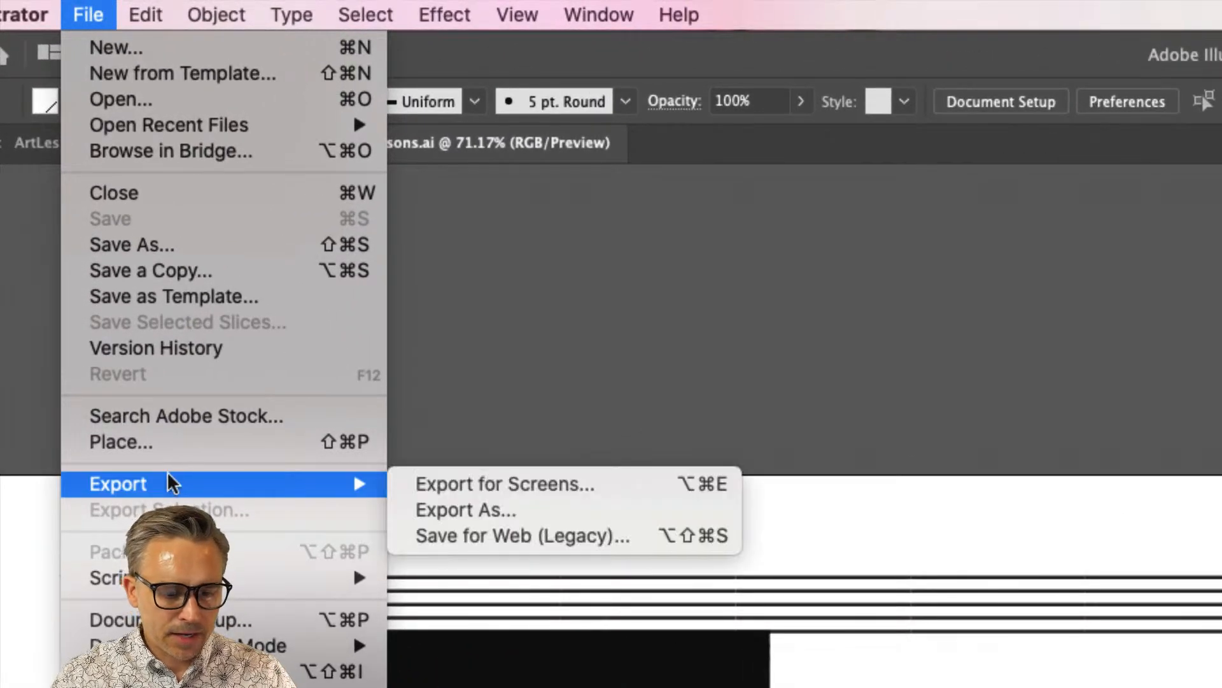
click(464, 489)
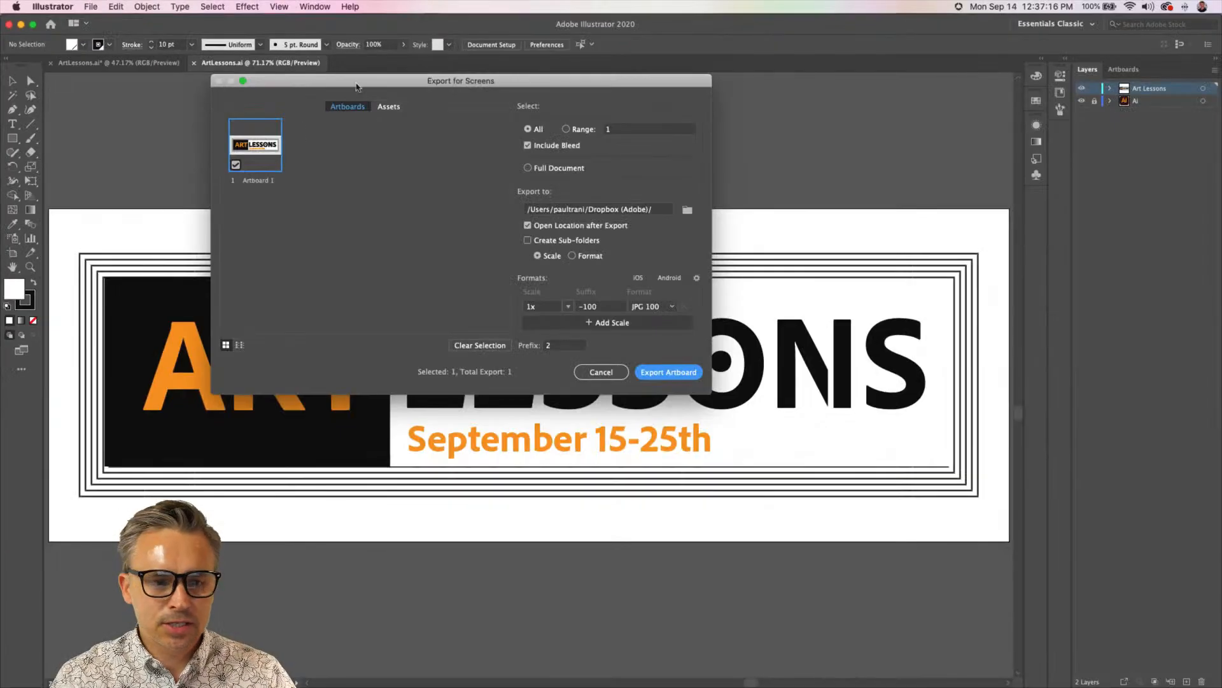
drag(357, 87, 598, 186)
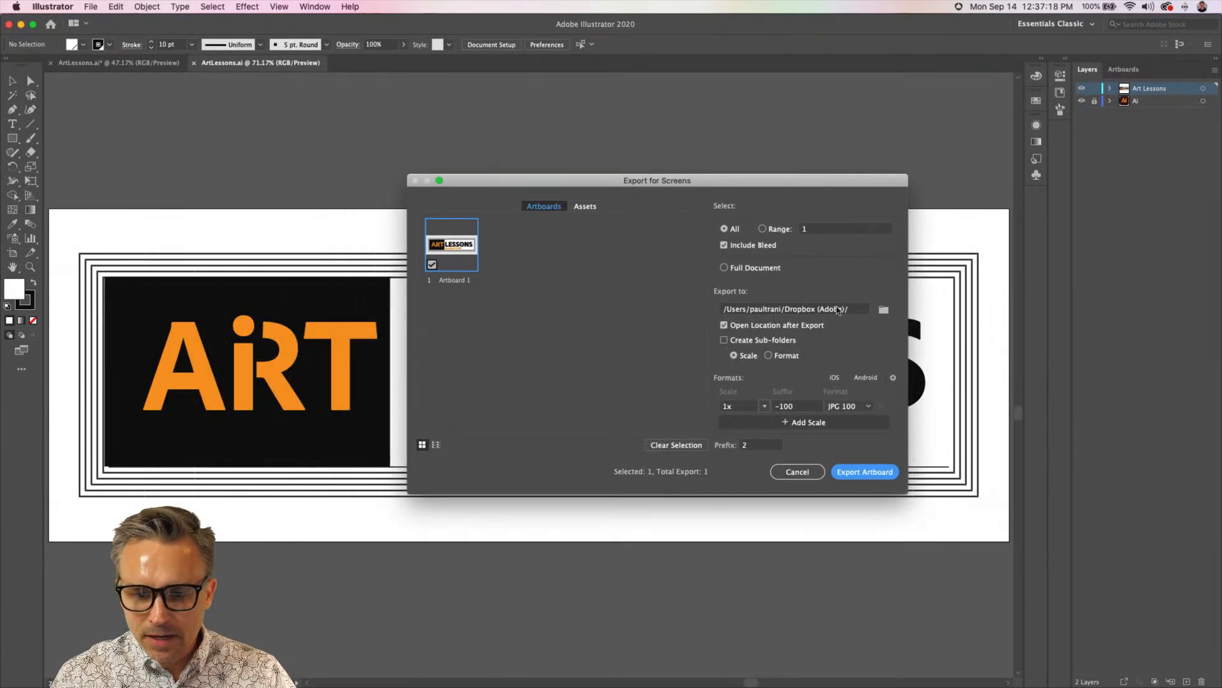
Export the artboard to the Desktop folder as a JPG 100 at 1x scale
click(884, 309)
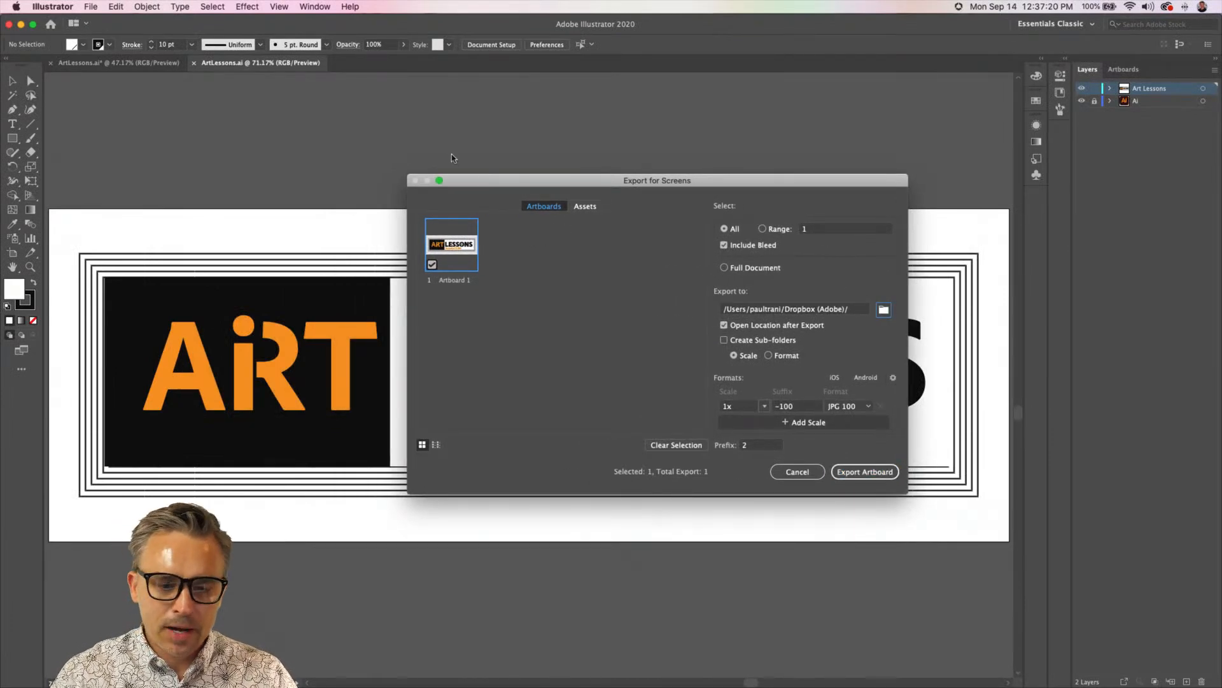
click(468, 261)
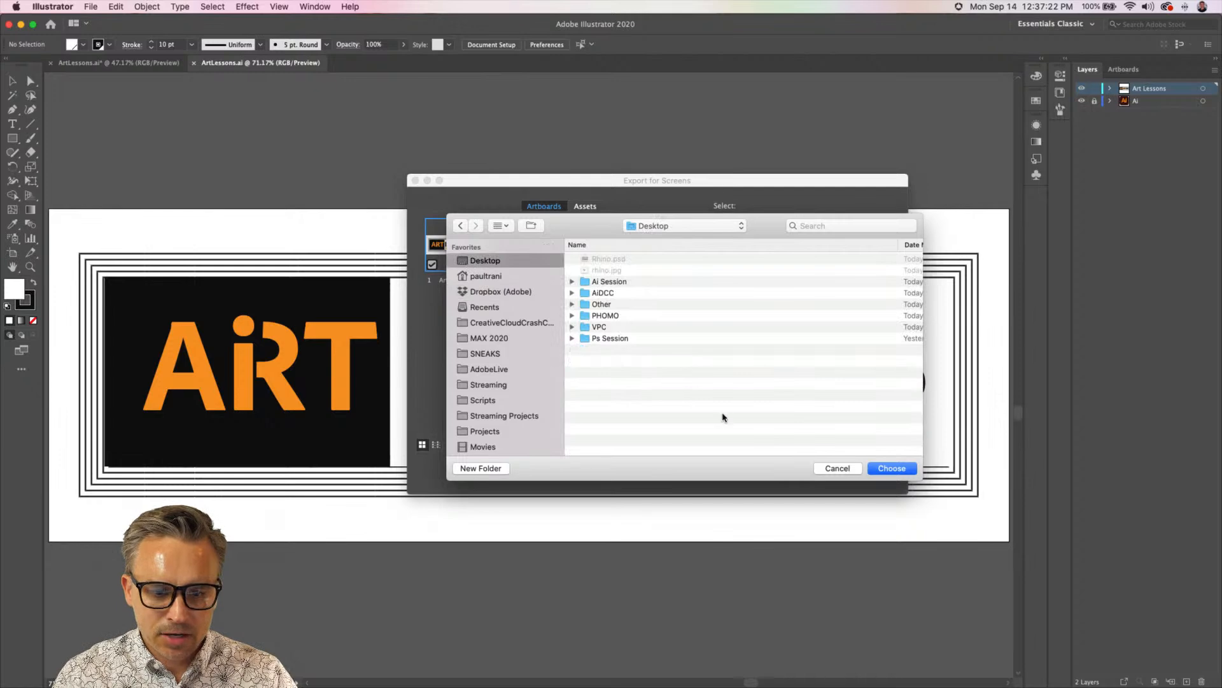
click(883, 471)
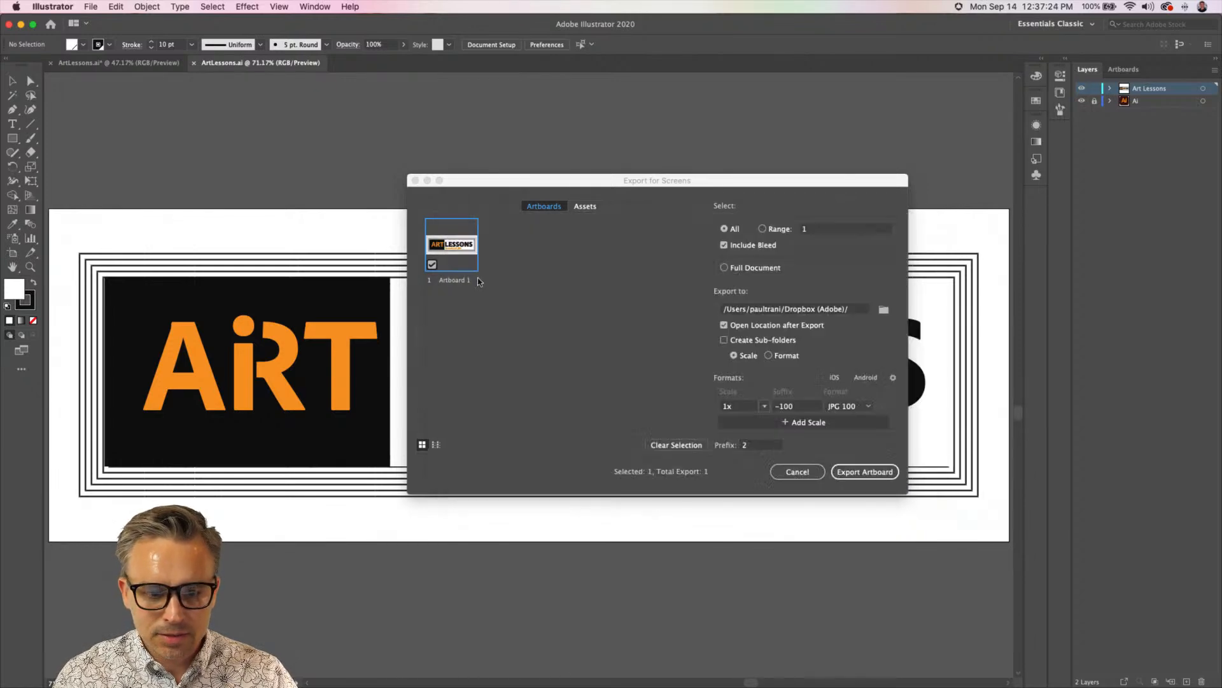
mouse_move(496, 187)
mouse_down()
mouse_move(520, 173)
mouse_move(480, 169)
mouse_up()
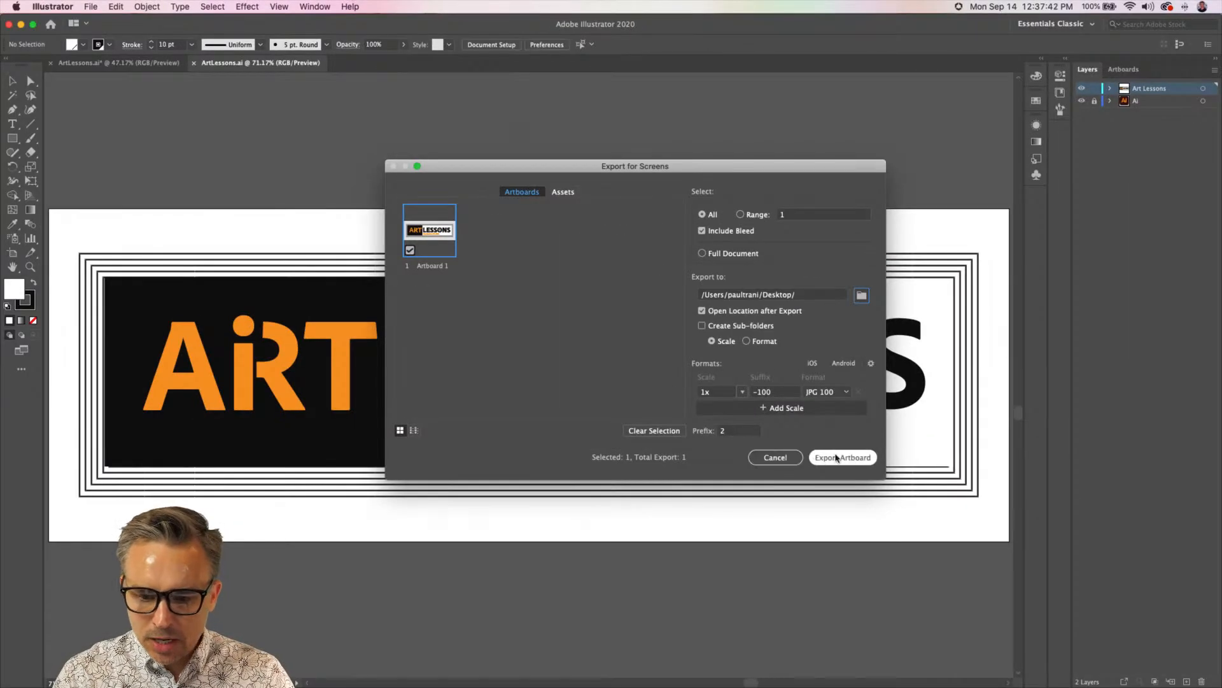
click(876, 533)
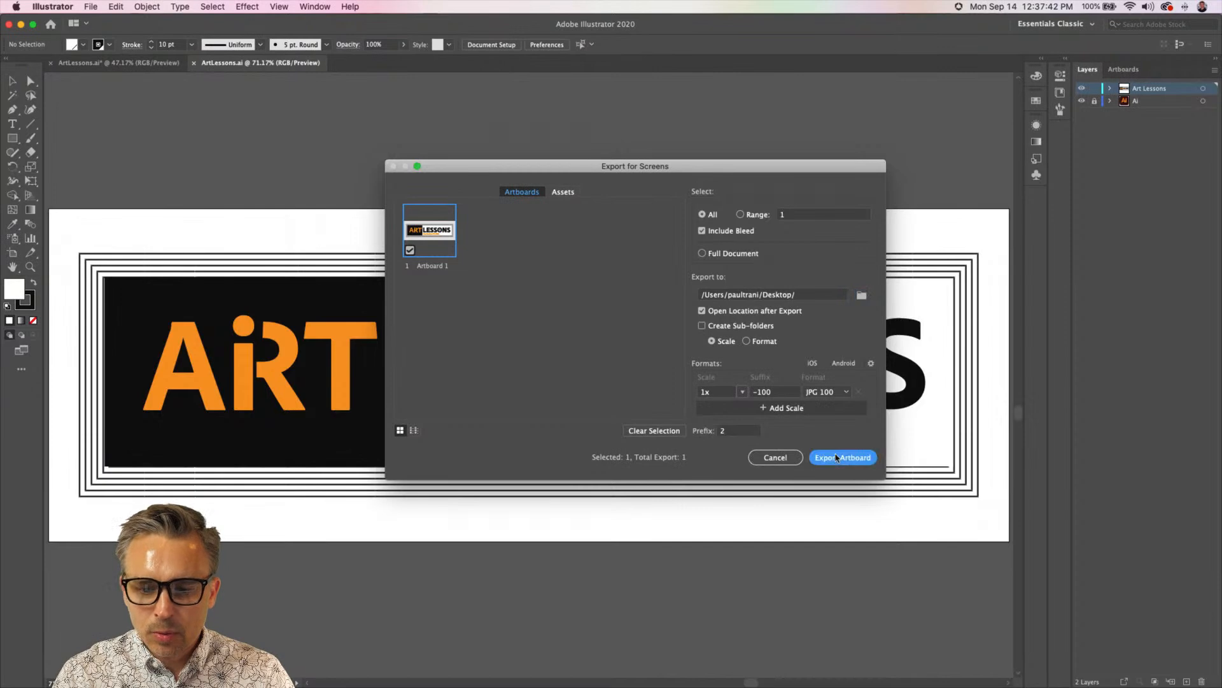
Preview the exported 2Artboard 1-100.jpg at large size in Finder and close the preview
click(419, 132)
key(space)
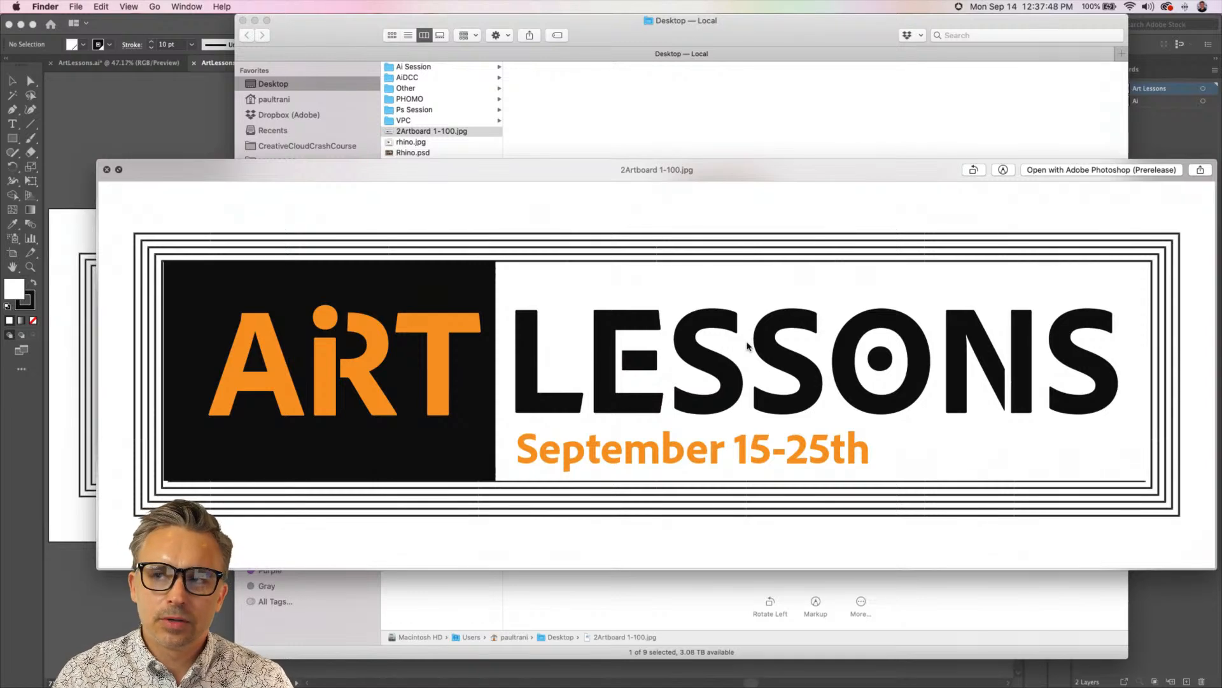
key(space)
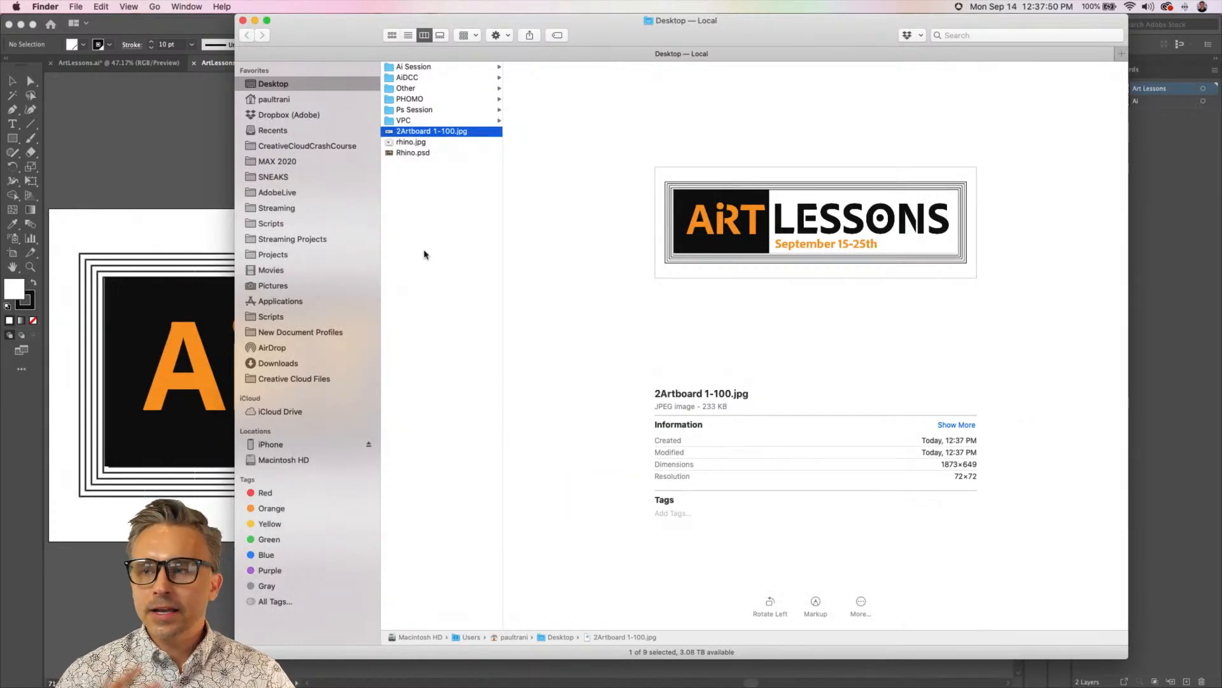
Switch back to Illustrator and ungroup the ART LESSONS banner artwork
click(171, 170)
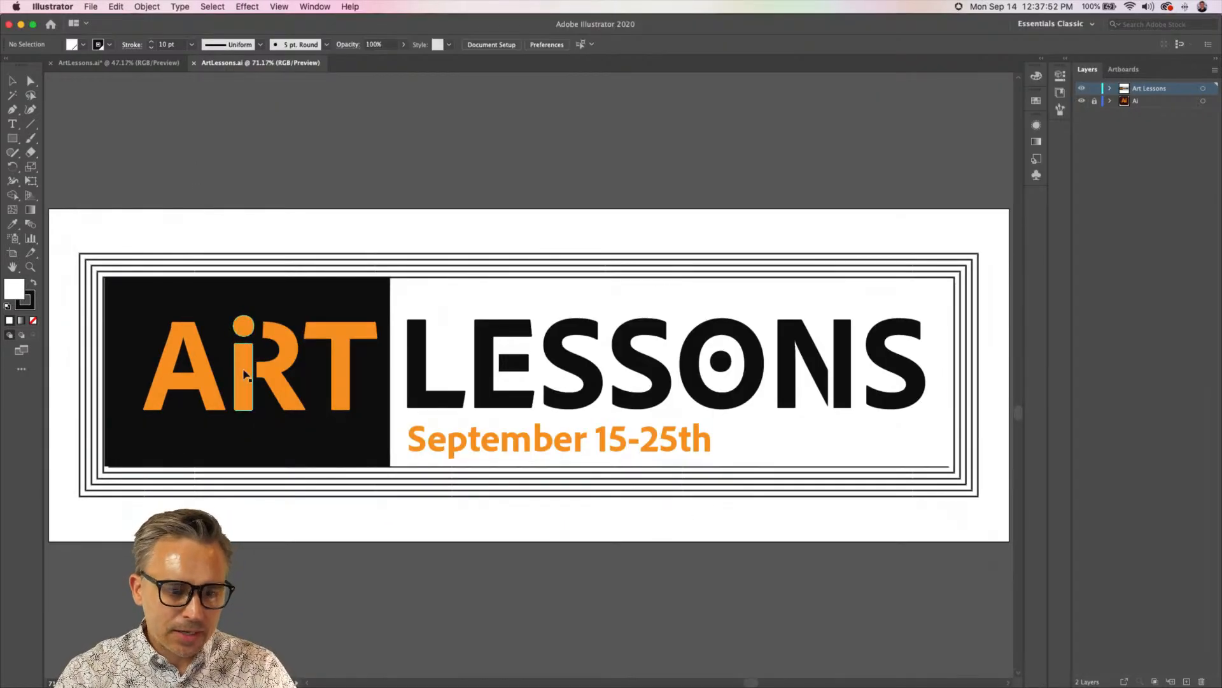
click(265, 371)
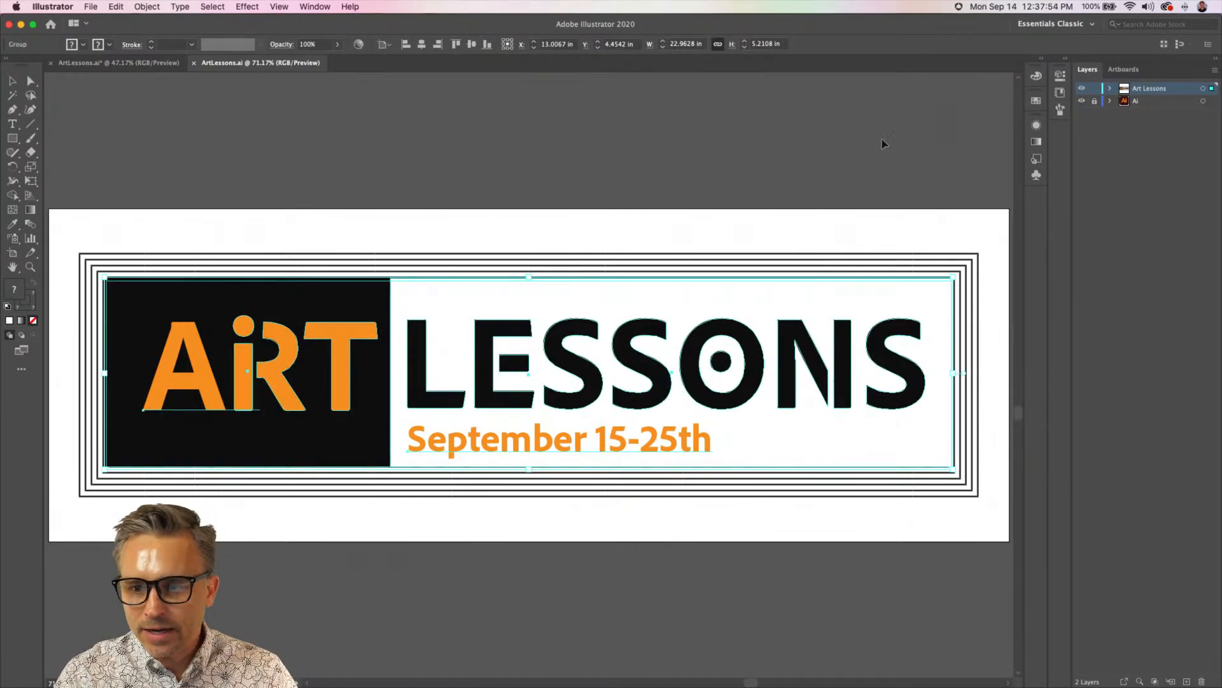
click(147, 170)
click(174, 311)
right_click(202, 325)
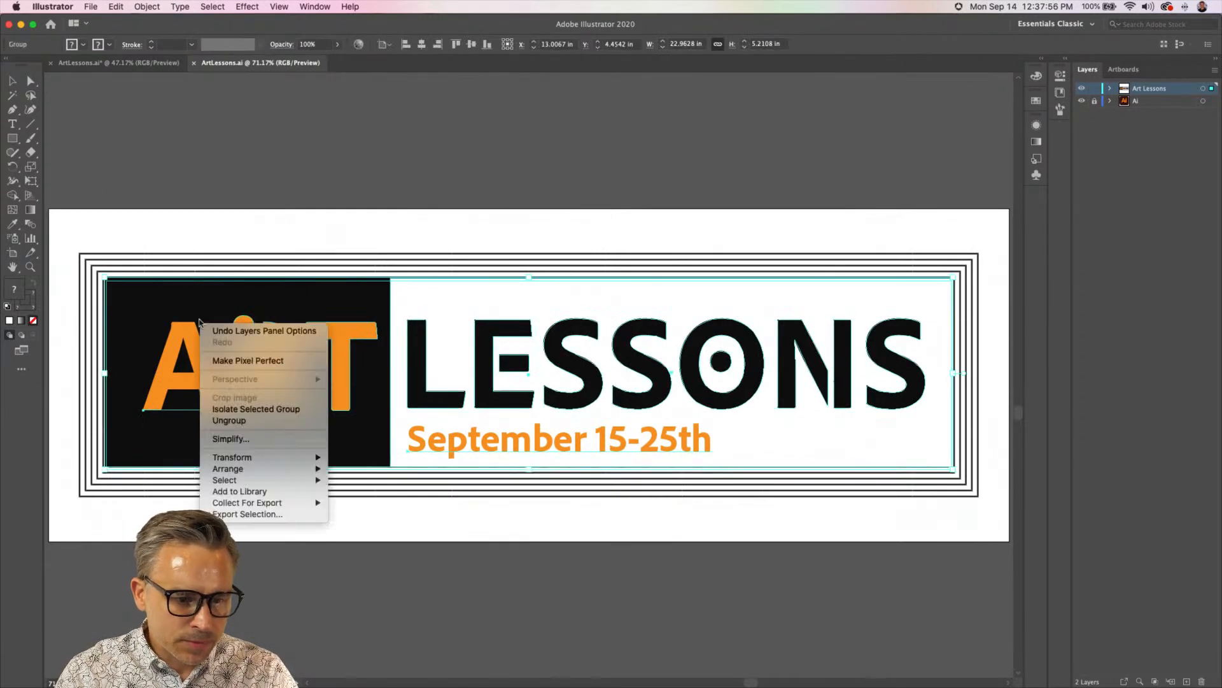
click(229, 420)
click(284, 172)
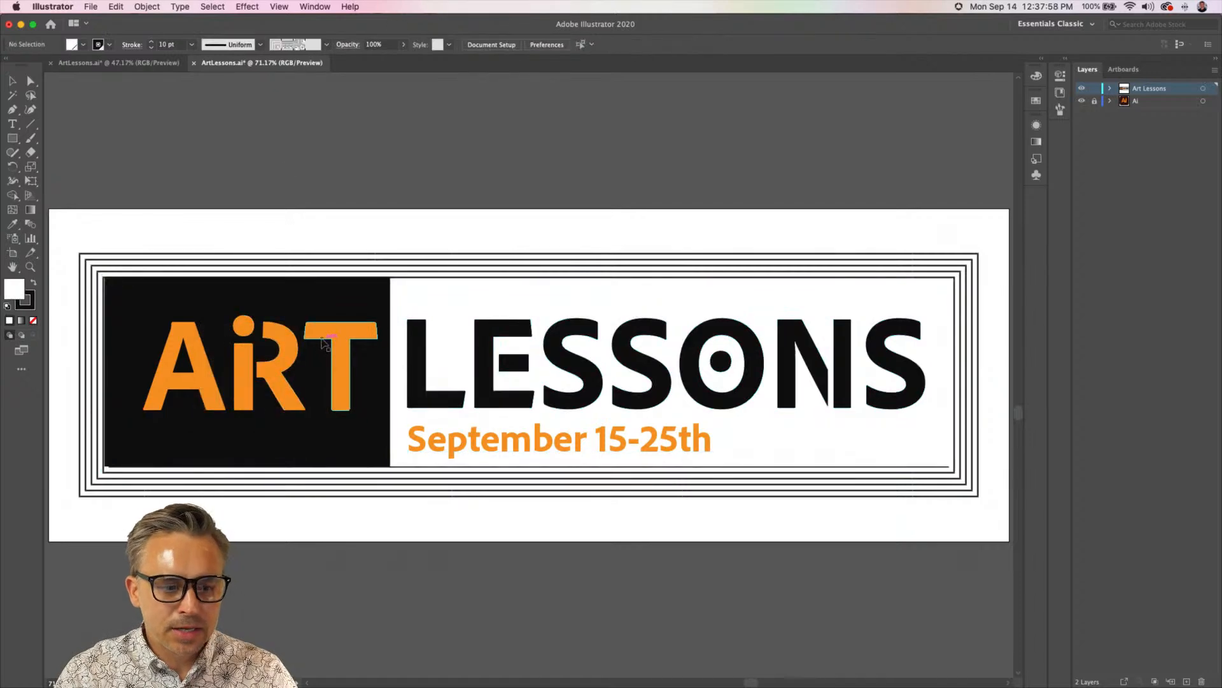
Fill the black rectangle behind the ART lettering with red, hex ff0000
click(320, 332)
click(299, 439)
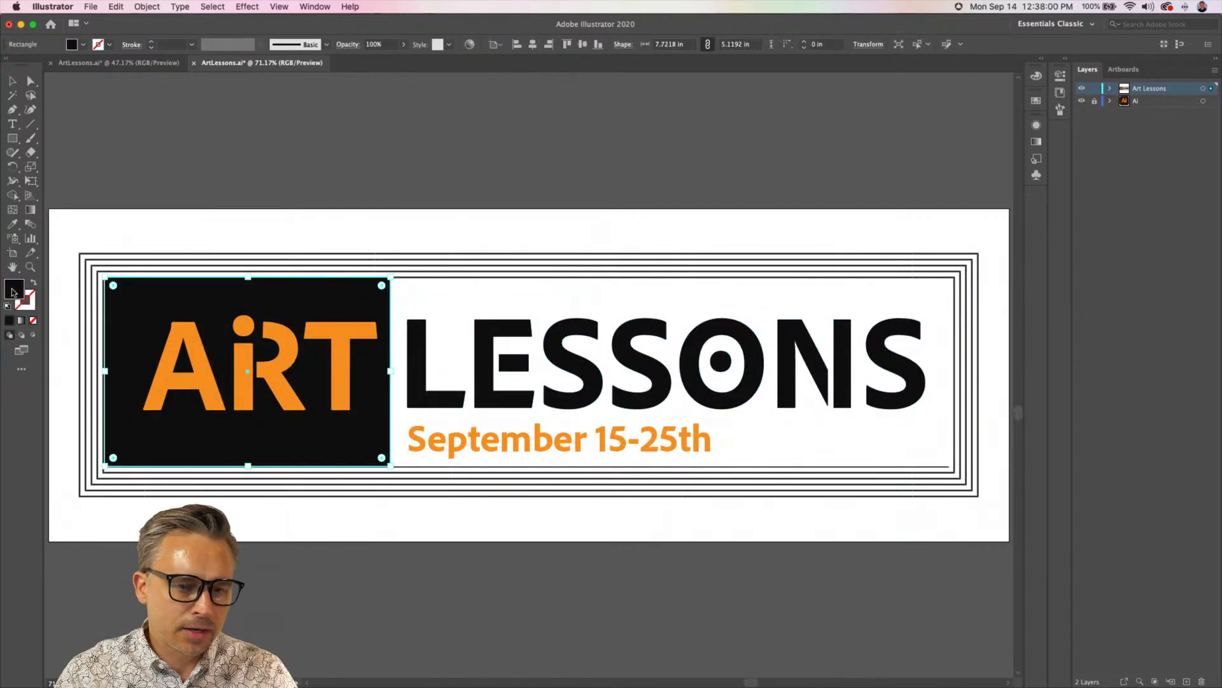
double_click(14, 290)
text(ff0000)
key(Return)
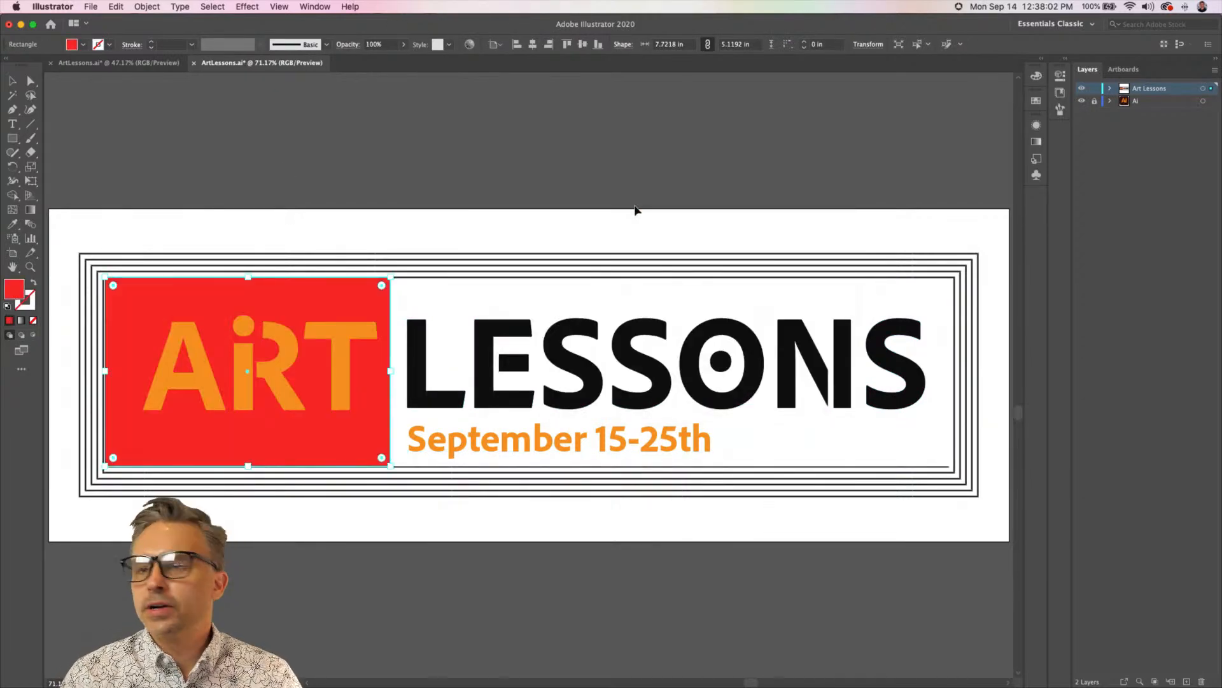
Fill the white rectangle behind LESSONS with orange sampled from the ART lettering using the Eyedropper tool
click(562, 369)
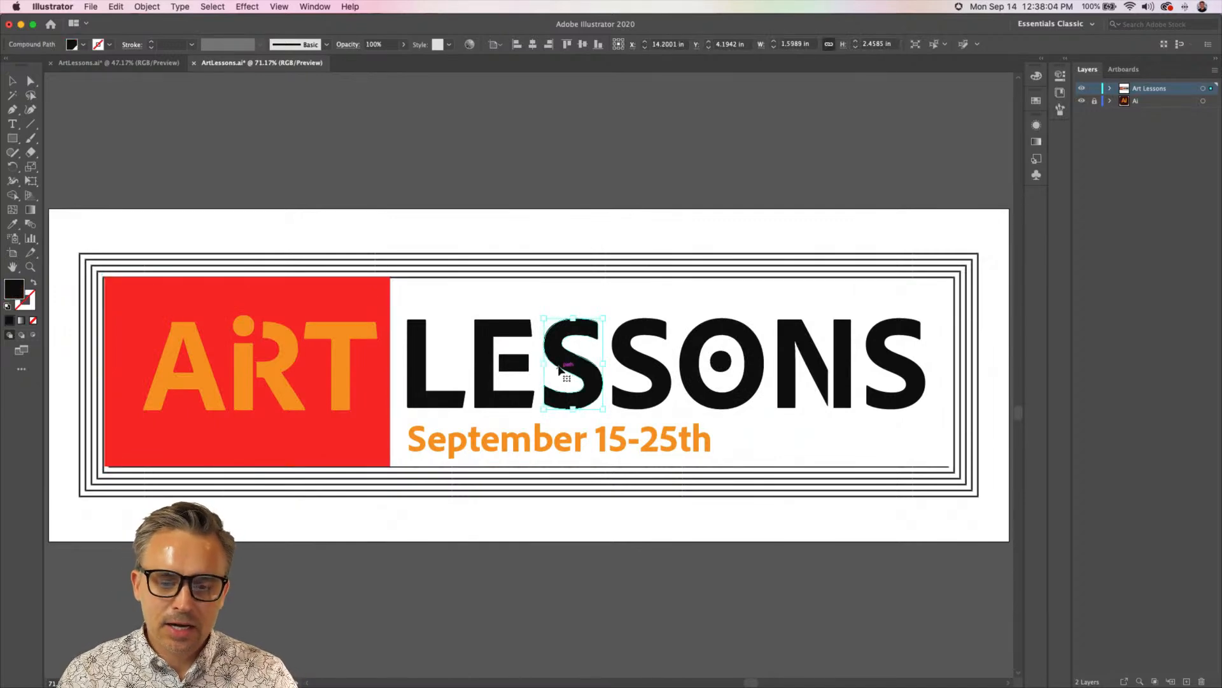
click(506, 353)
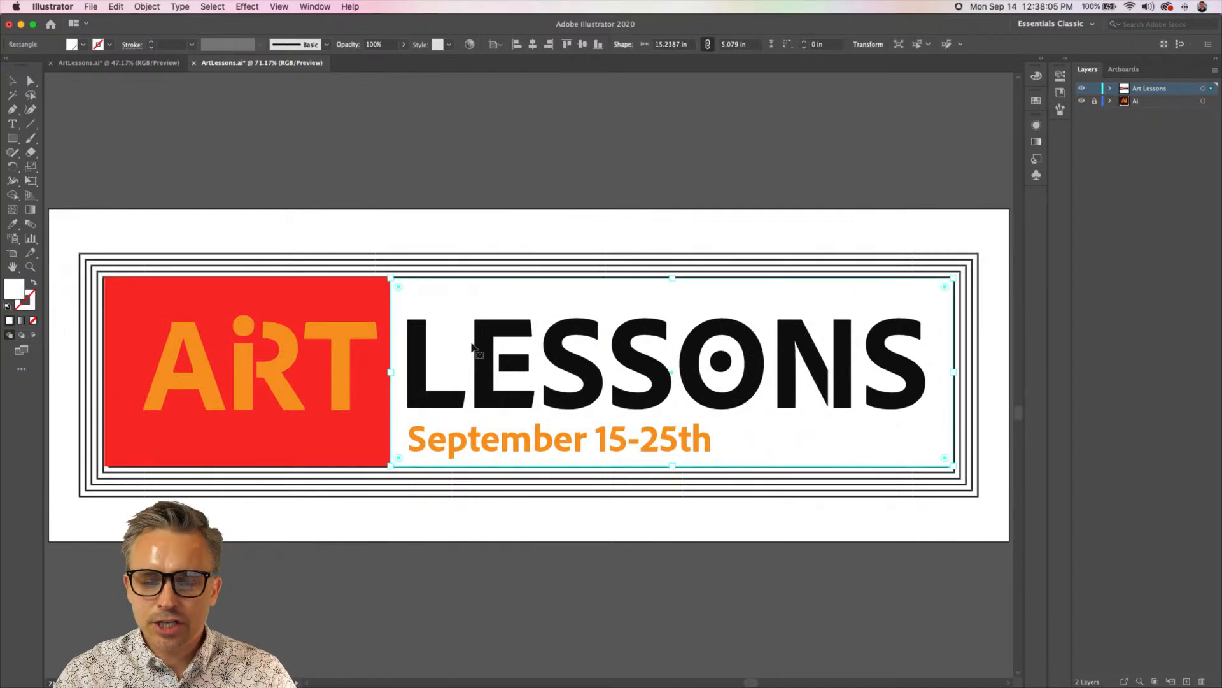
click(488, 294)
click(12, 224)
click(244, 320)
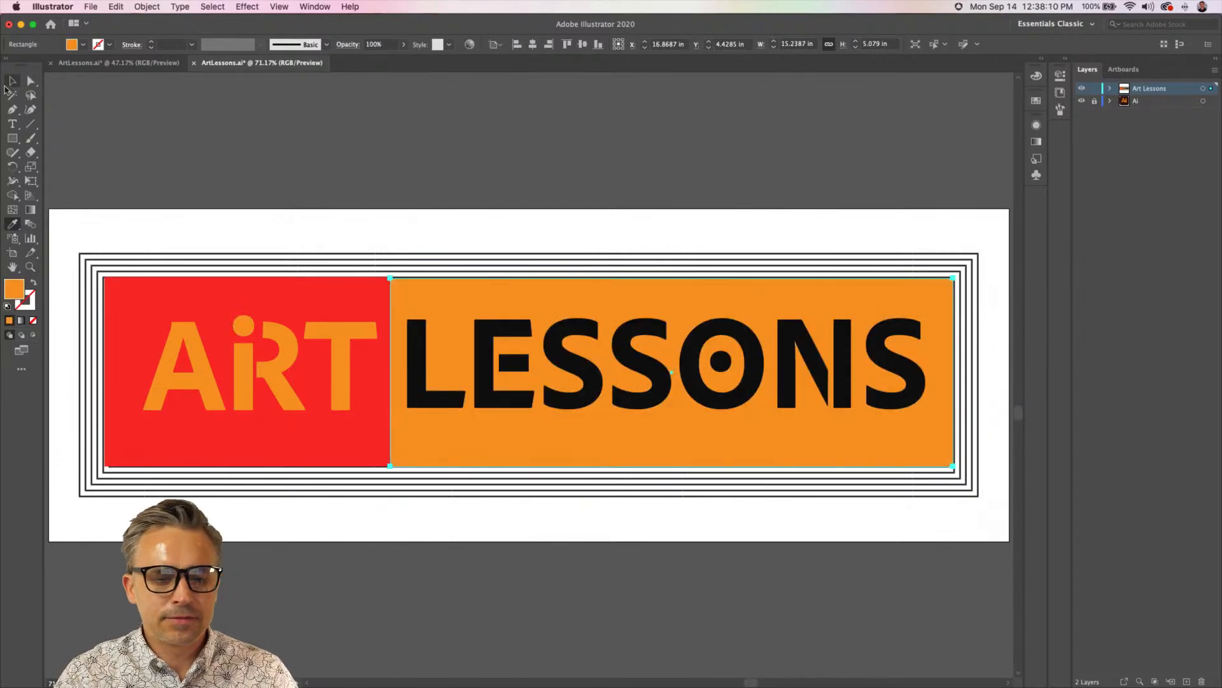
Color the September 15-25th text with red sampled from the rectangle behind ART using the Eyedropper tool, and deselect it
click(12, 81)
click(521, 437)
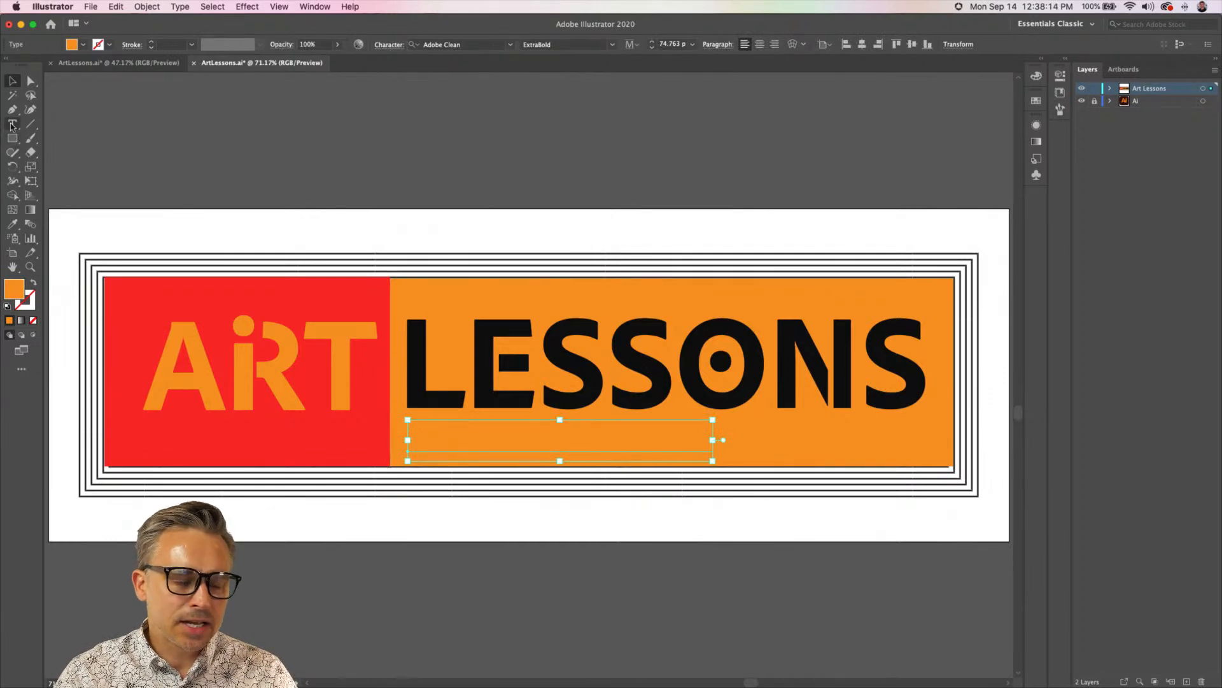
click(12, 225)
click(264, 436)
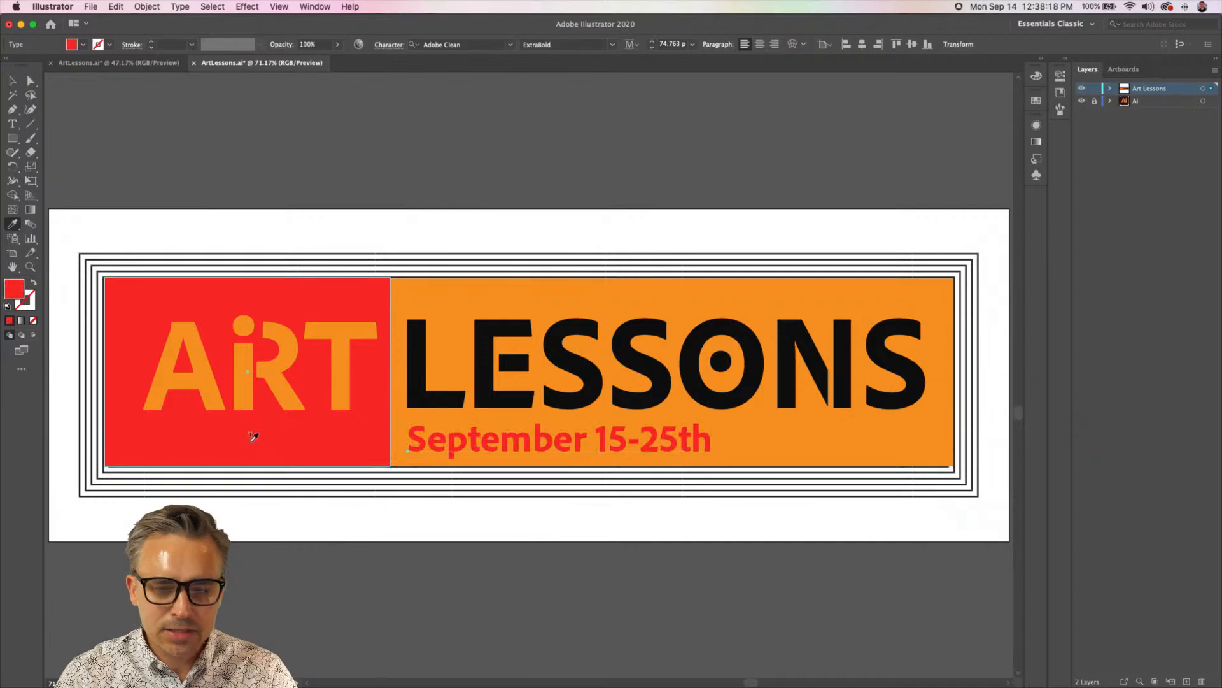
click(11, 80)
click(164, 159)
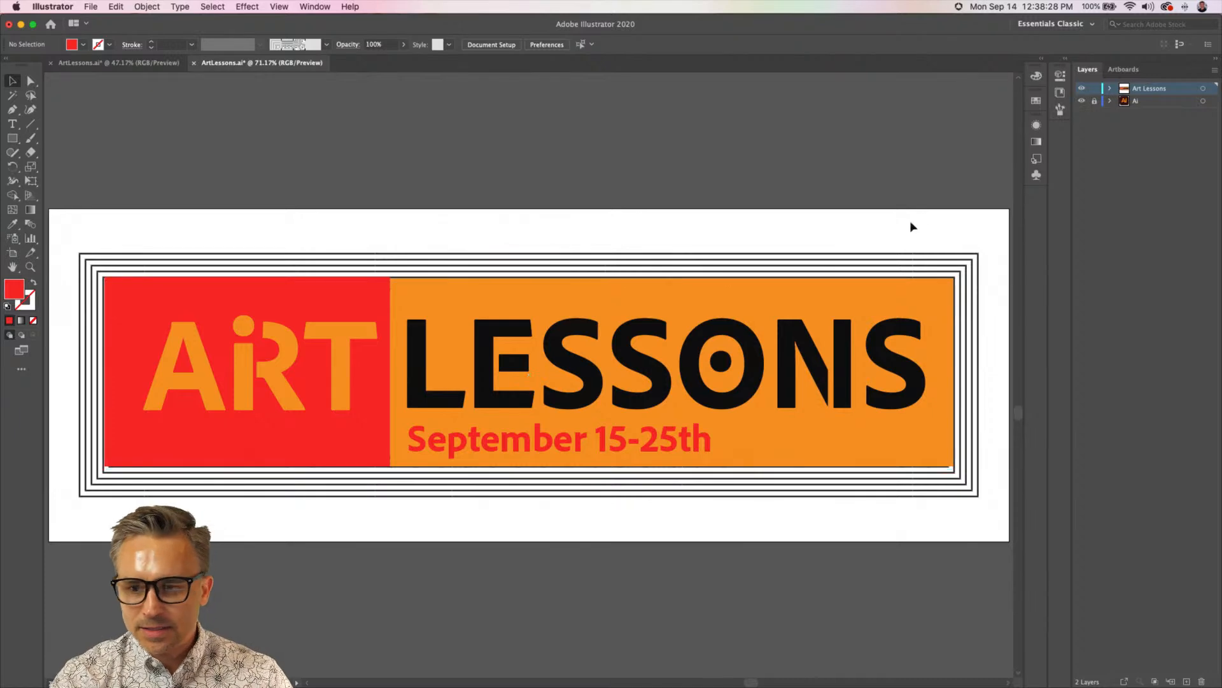
Enlarge the decorative frame proportionally to about 24.29 by 7.68 in and reposition it vertically around the banner
drag(573, 280, 653, 230)
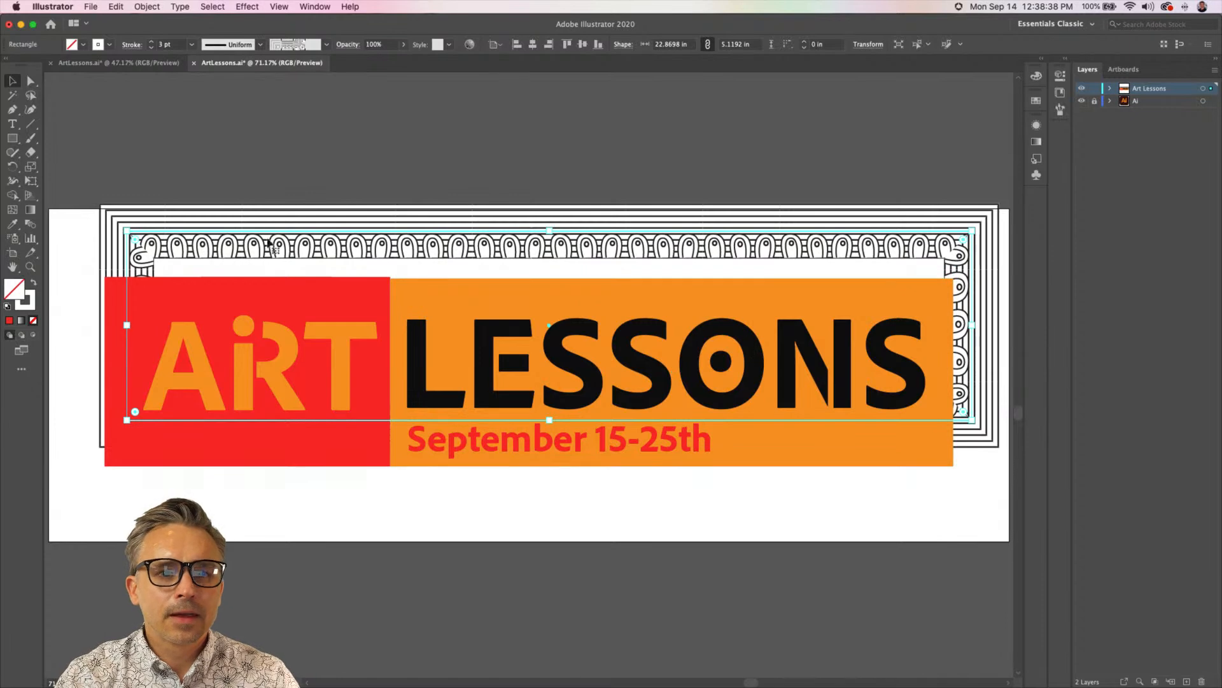
drag(127, 420, 75, 520)
drag(321, 228, 322, 243)
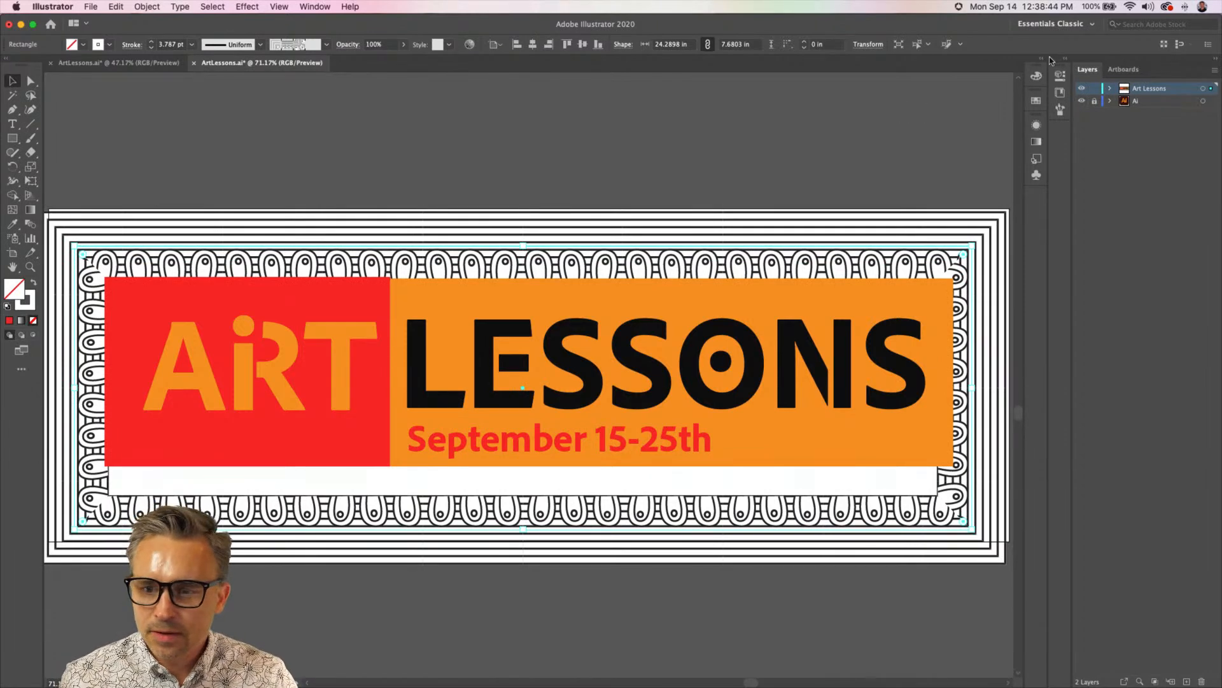
key(Up)
key(Up)
key(Up)
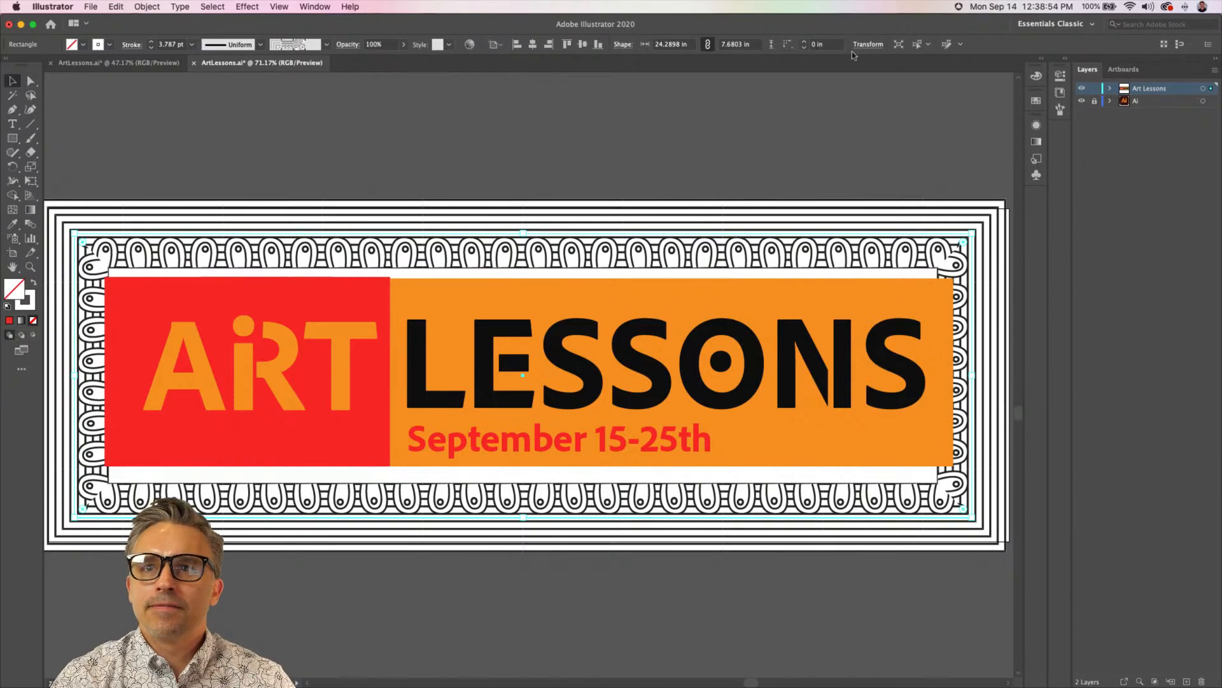
Bring up the brush collection, shift the frame slightly, and apply the sketchy outlined black art brush to it
click(1064, 63)
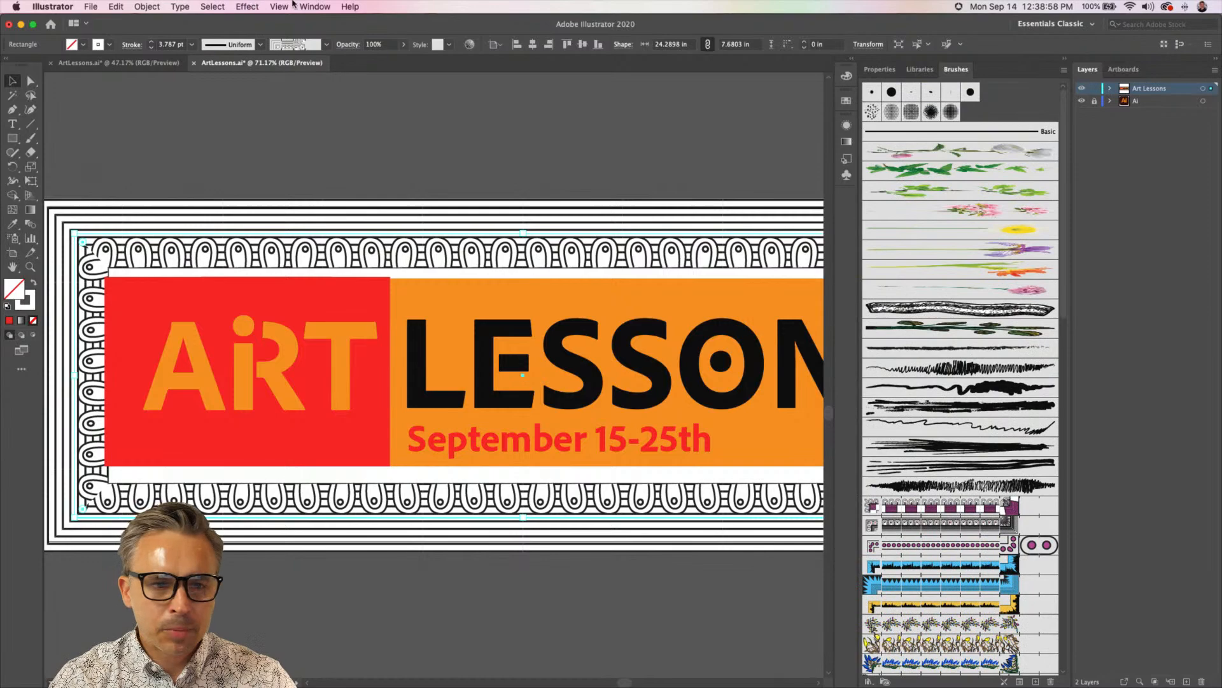
click(313, 6)
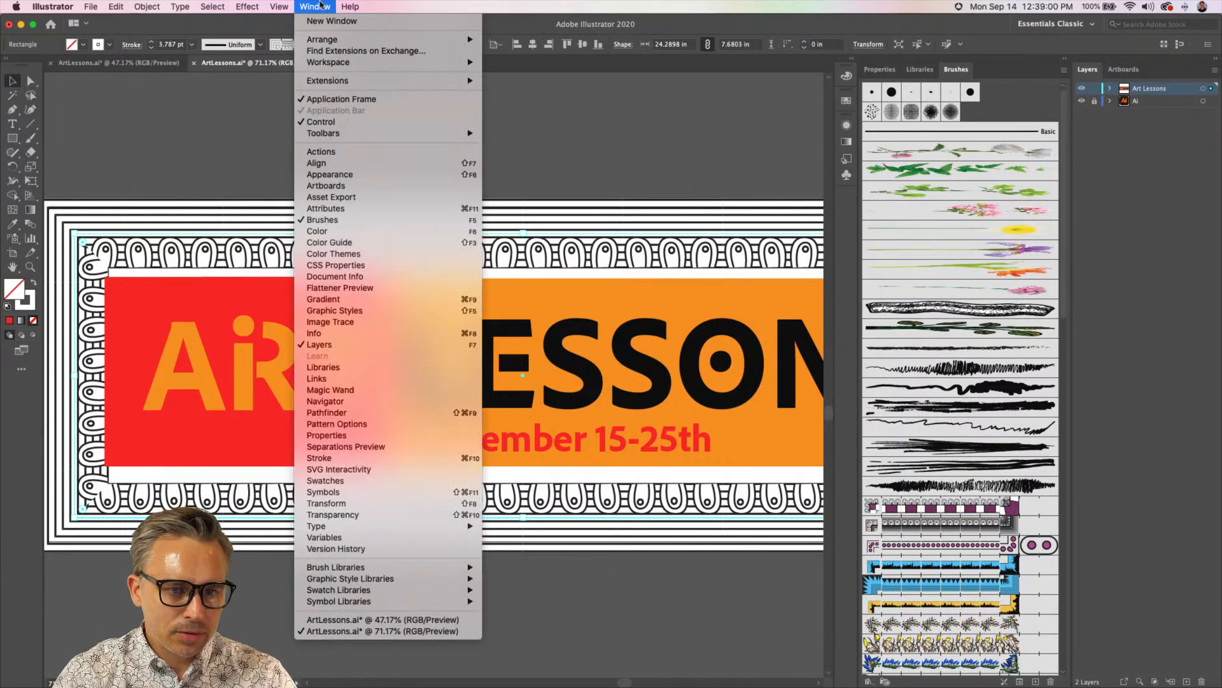
click(311, 220)
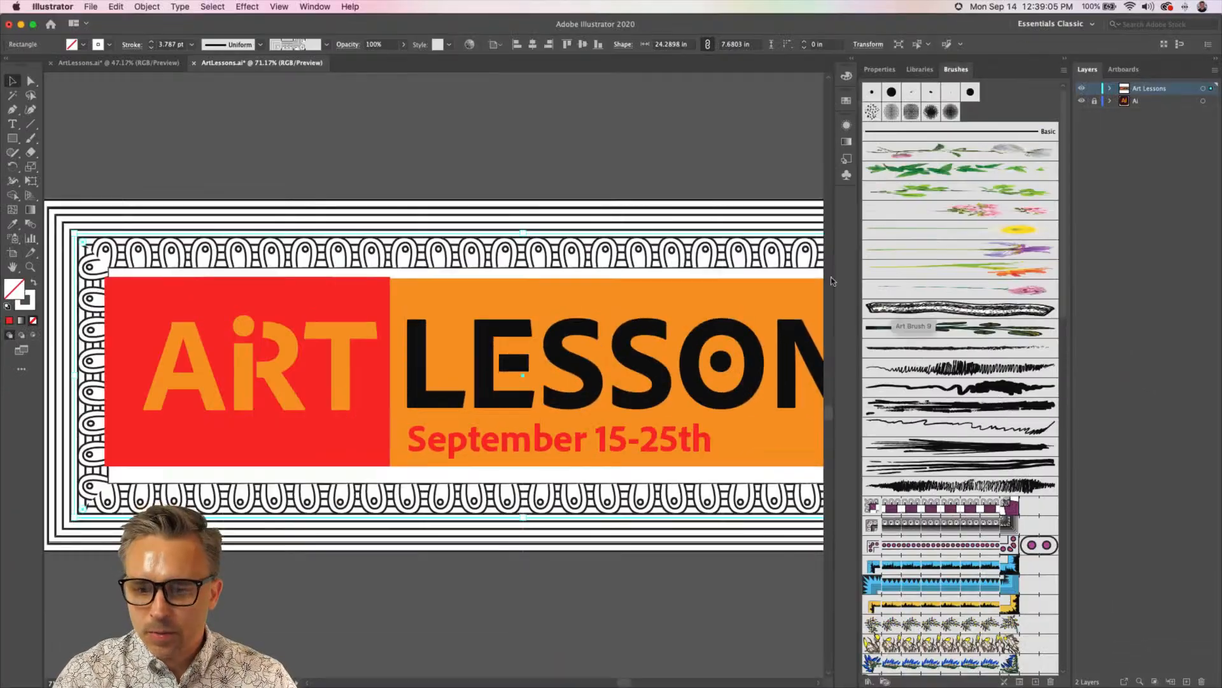
mouse_move(537, 236)
mouse_down()
mouse_move(463, 117)
mouse_move(480, 275)
mouse_move(494, 240)
mouse_up()
click(918, 310)
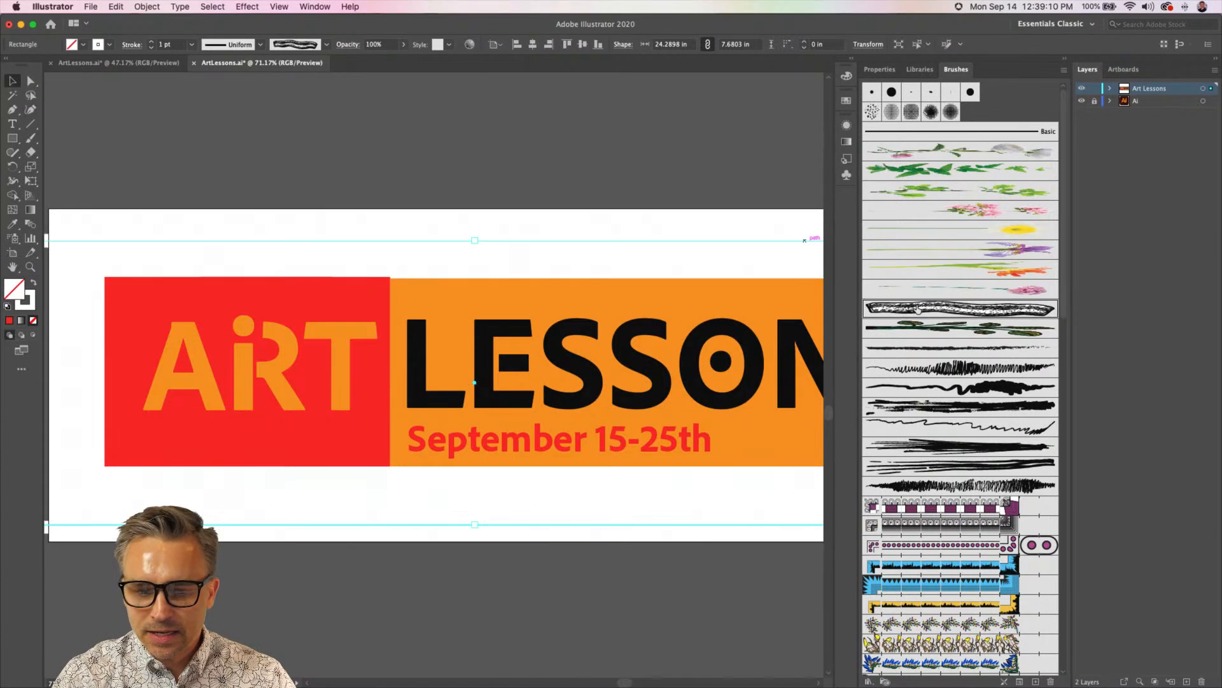
Try a green and a red-orange stroke color on the brushed frame using the color spectrum
click(26, 300)
click(731, 105)
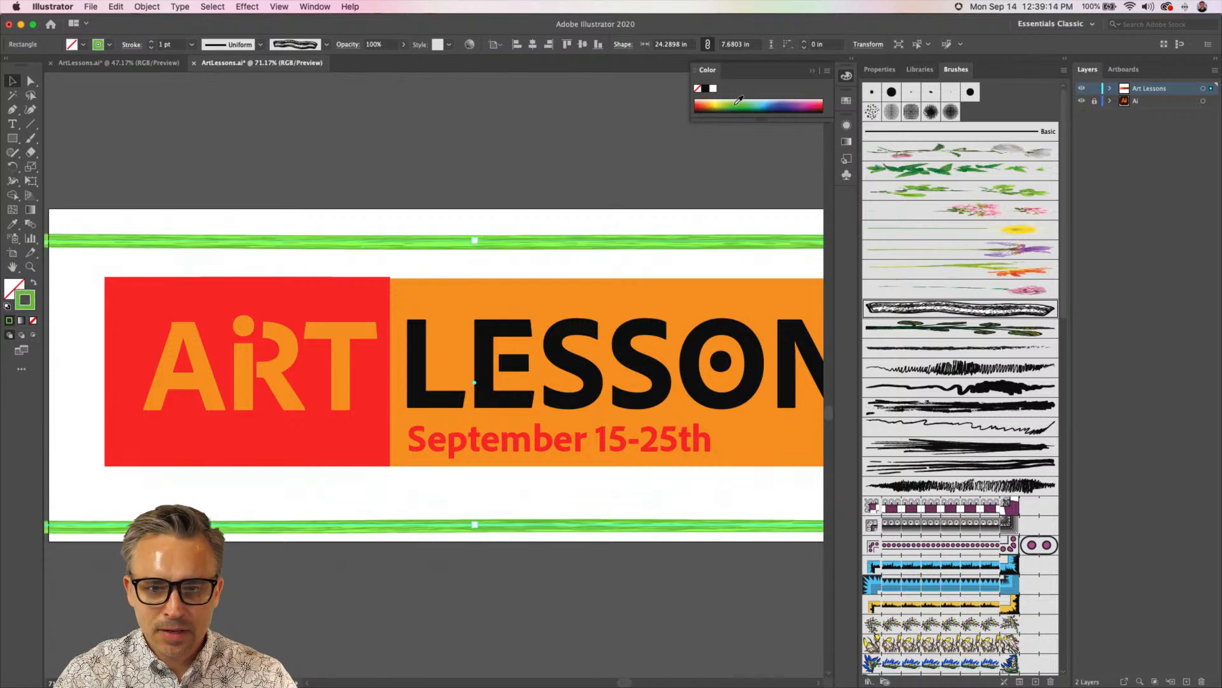
click(703, 104)
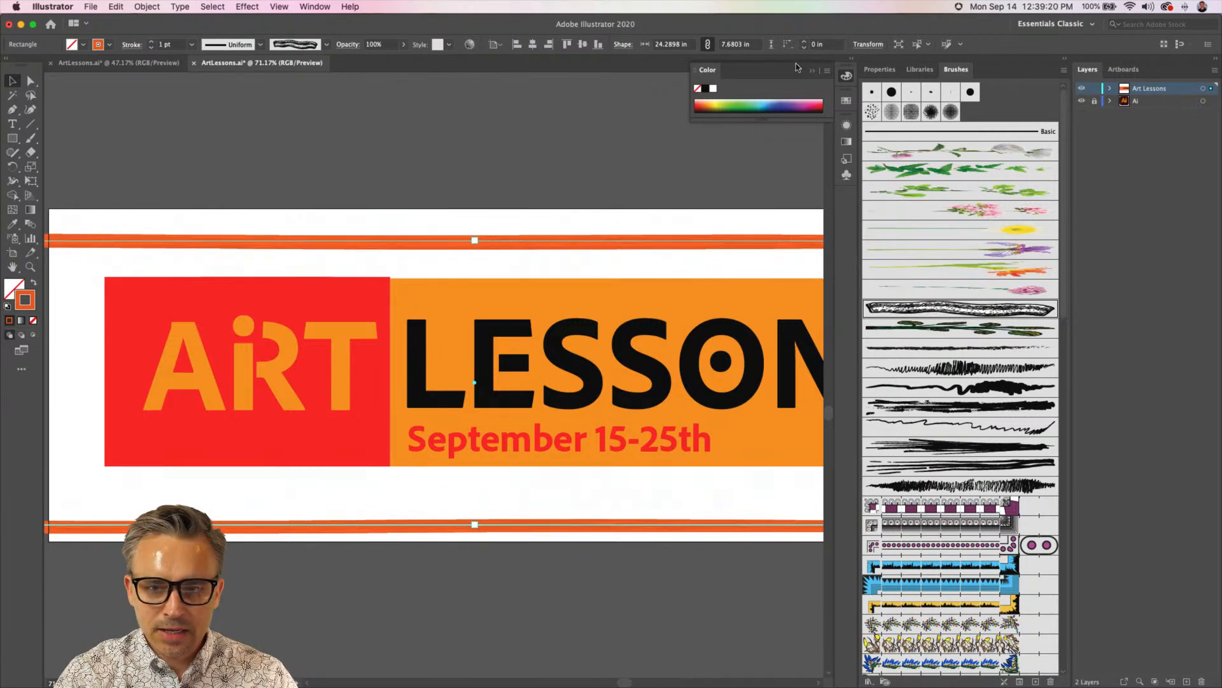
click(631, 161)
click(572, 242)
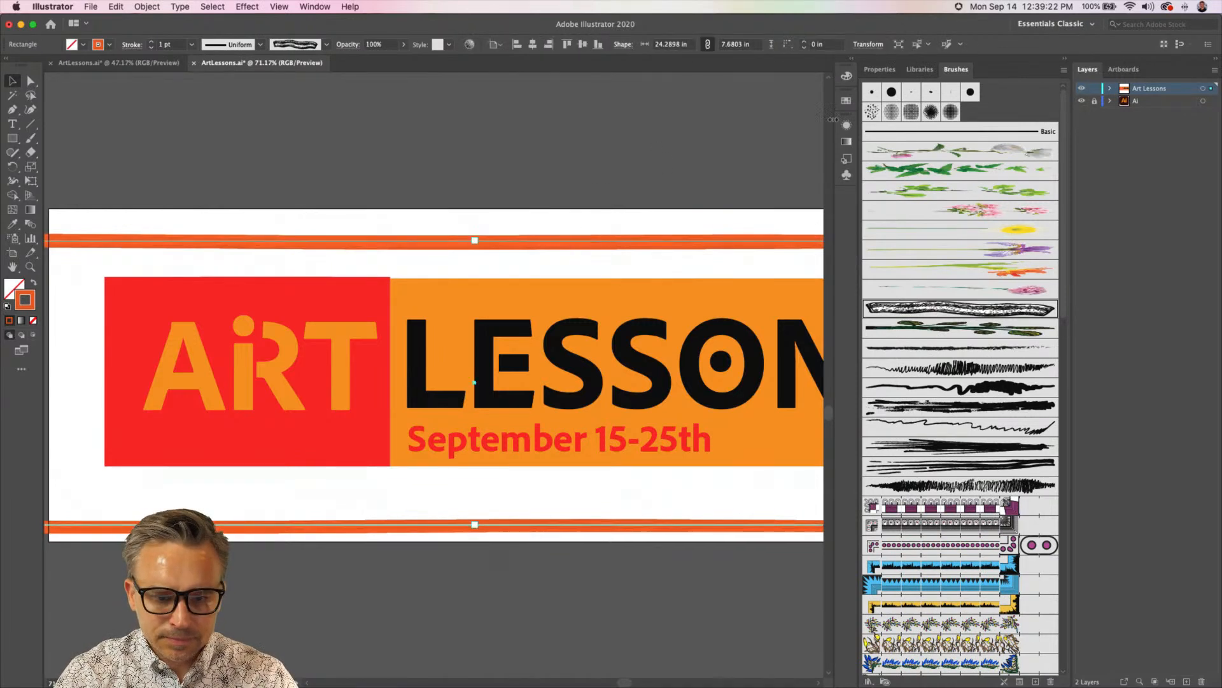
Sketch a wavy freehand path above the banner with the Pencil tool and delete it
key(super+minus)
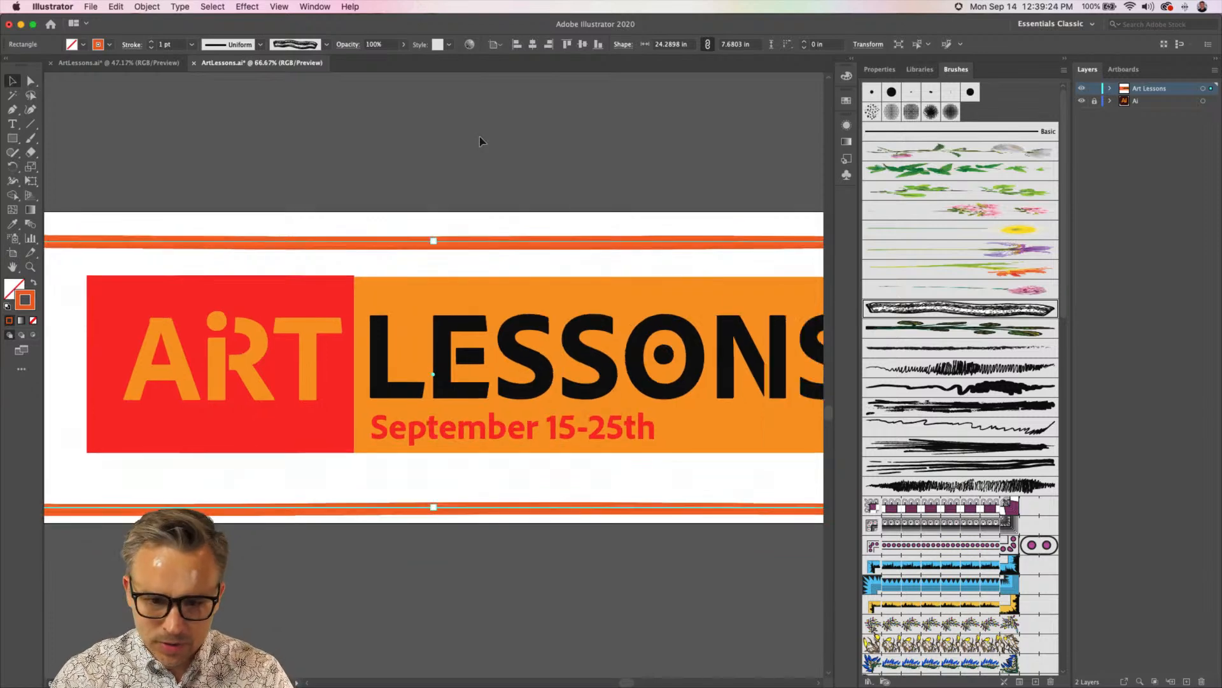
key(super+minus)
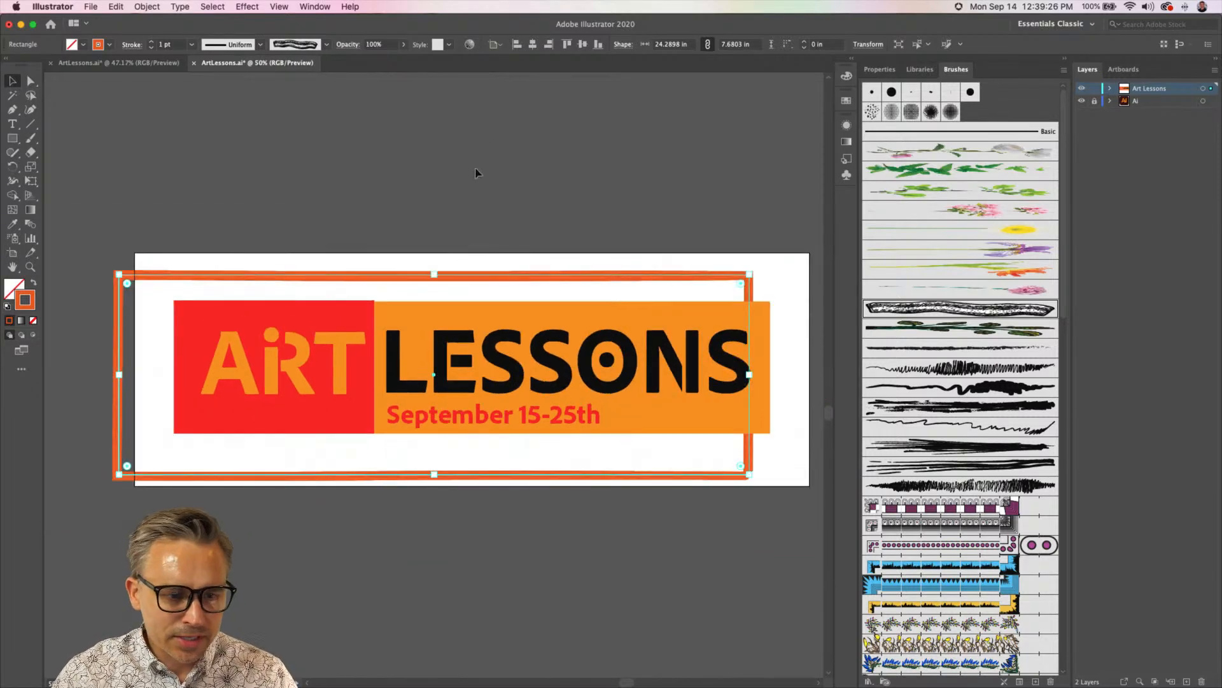
key(n)
mouse_move(402, 224)
mouse_down()
mouse_move(510, 228)
mouse_move(639, 170)
mouse_up()
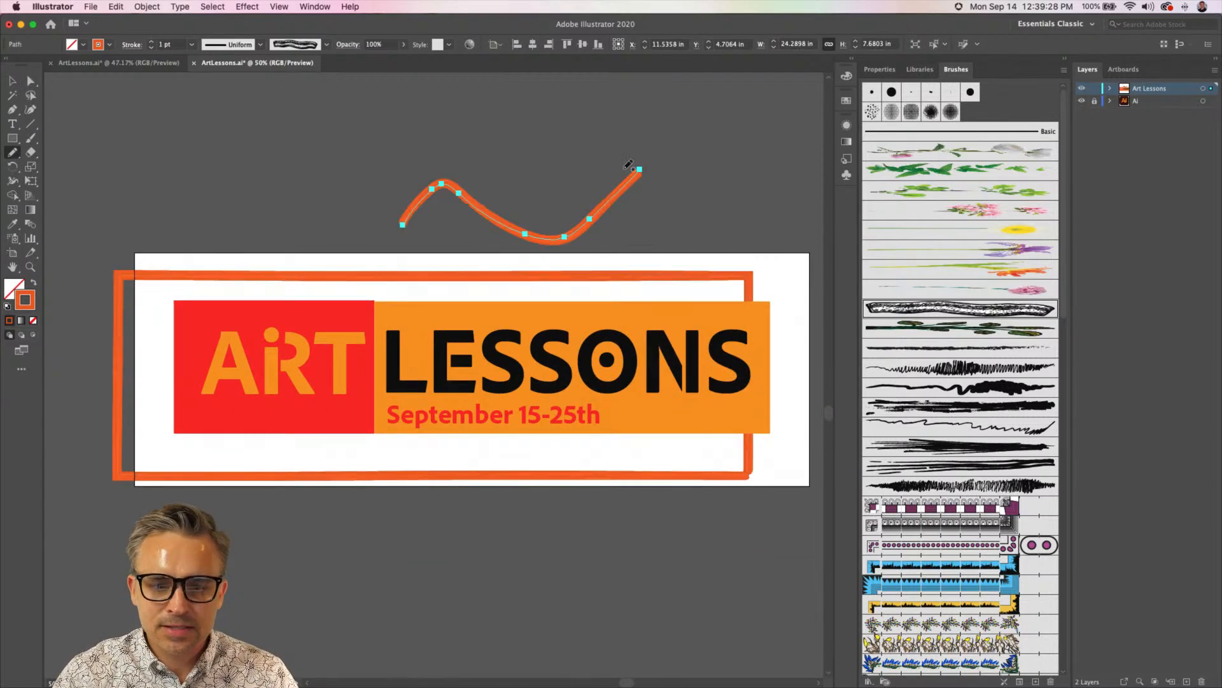
key(Delete)
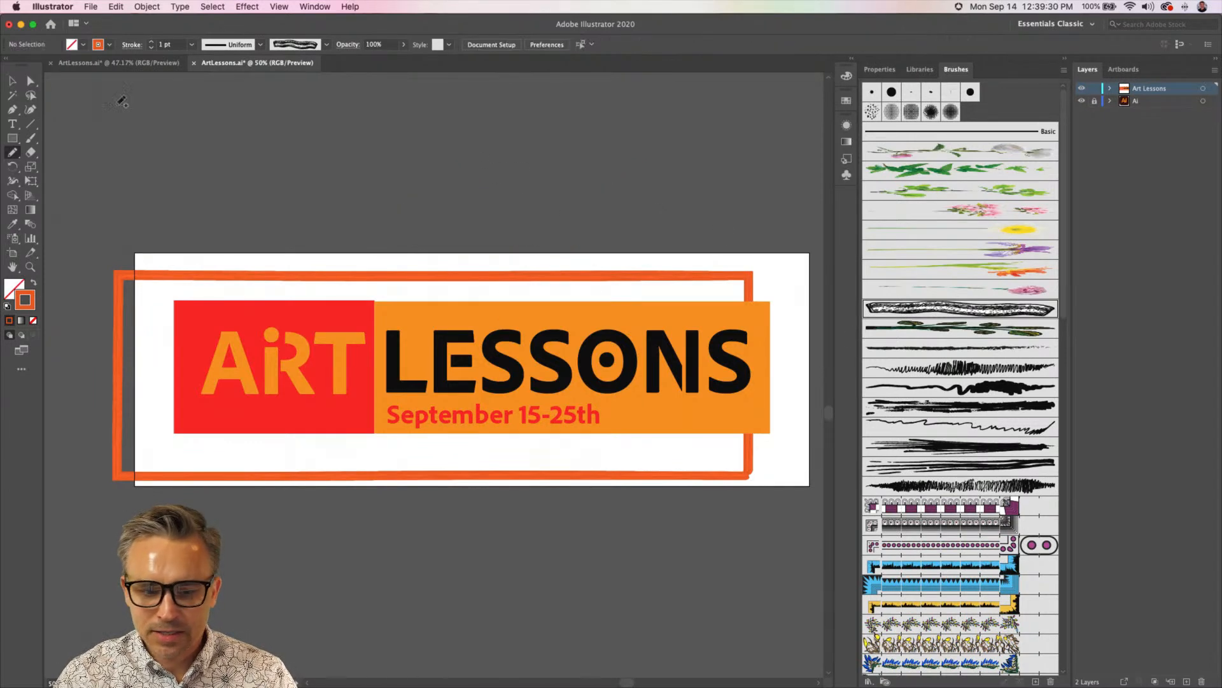
Try several rough black ink art brushes on the orange frame around the banner
key(v)
click(174, 275)
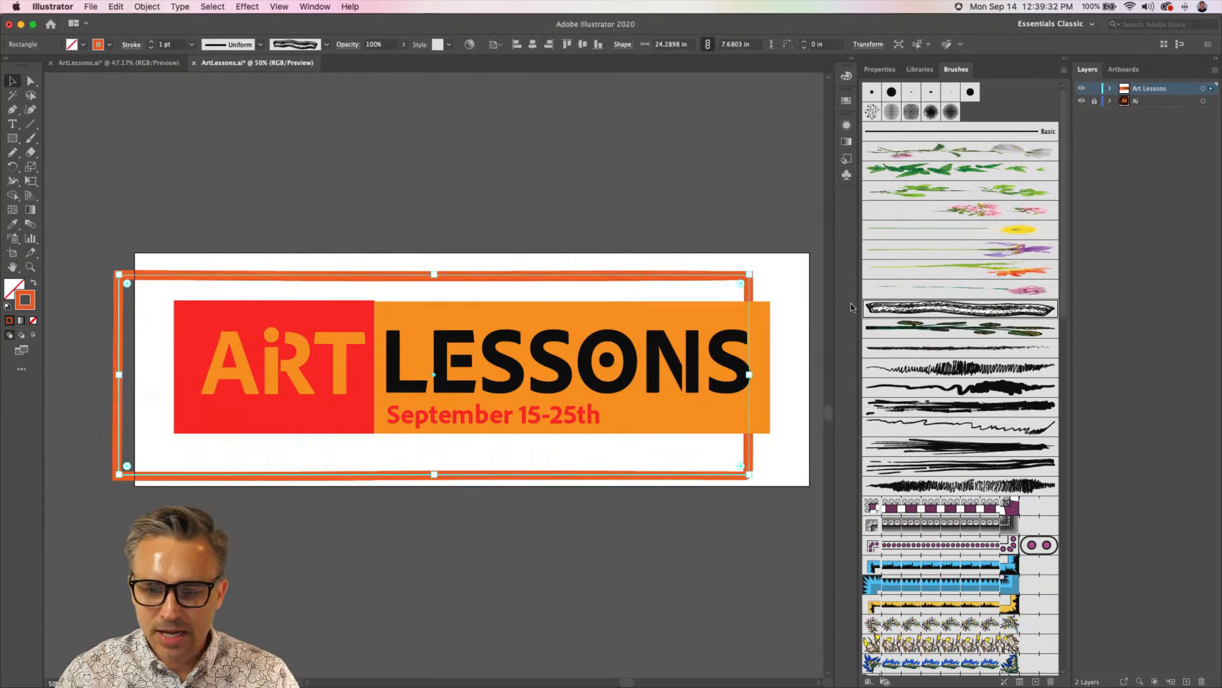
click(915, 328)
click(931, 366)
click(924, 407)
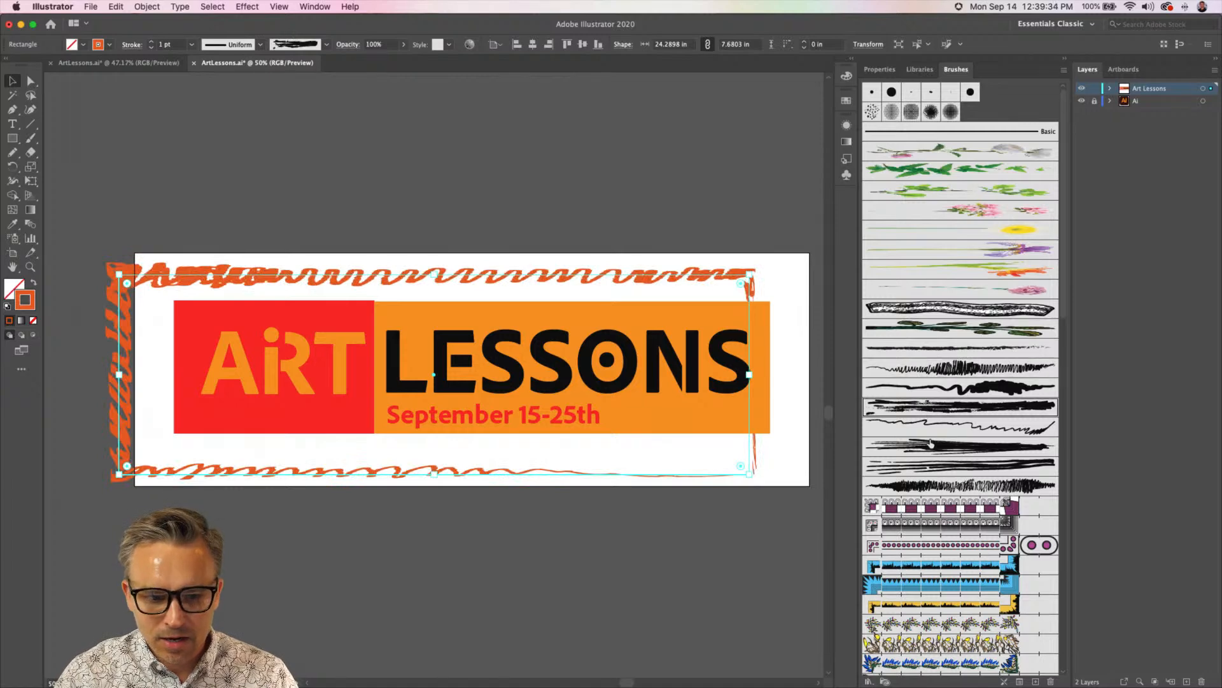
click(930, 427)
click(923, 447)
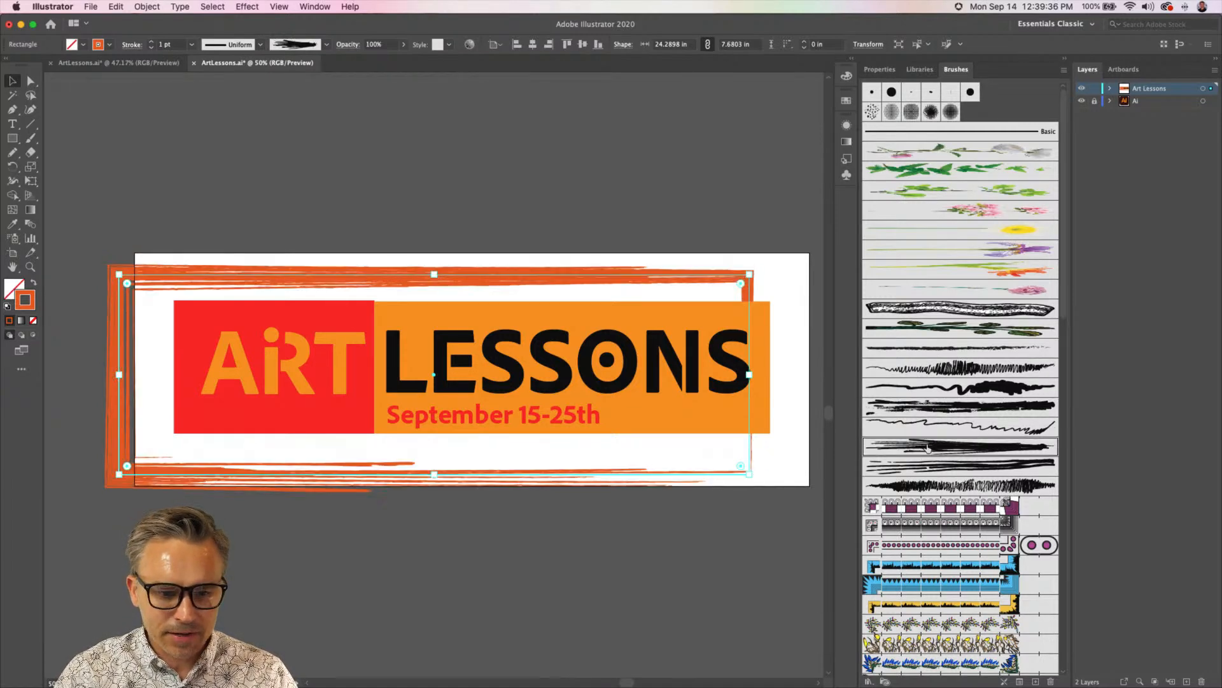
Move the frame so it surrounds the banner evenly on the artboard, and apply the red Pattern Brush 24 to it
drag(243, 280, 270, 275)
scroll(917, 420, down, 10)
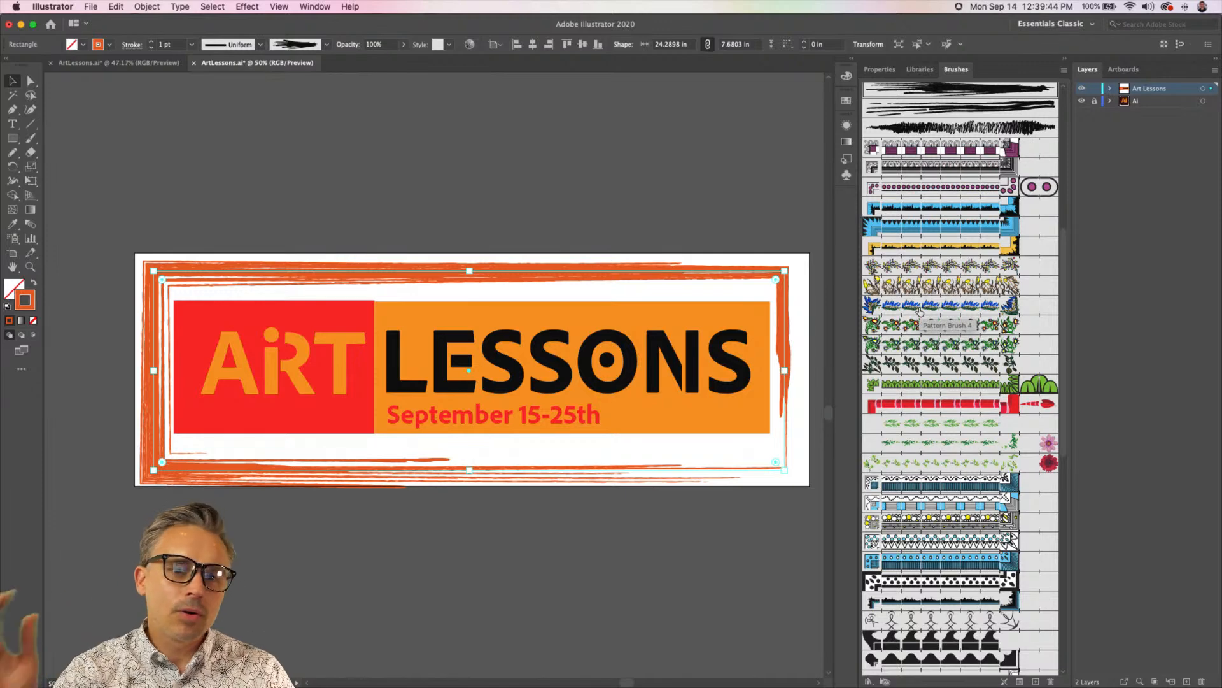
click(915, 403)
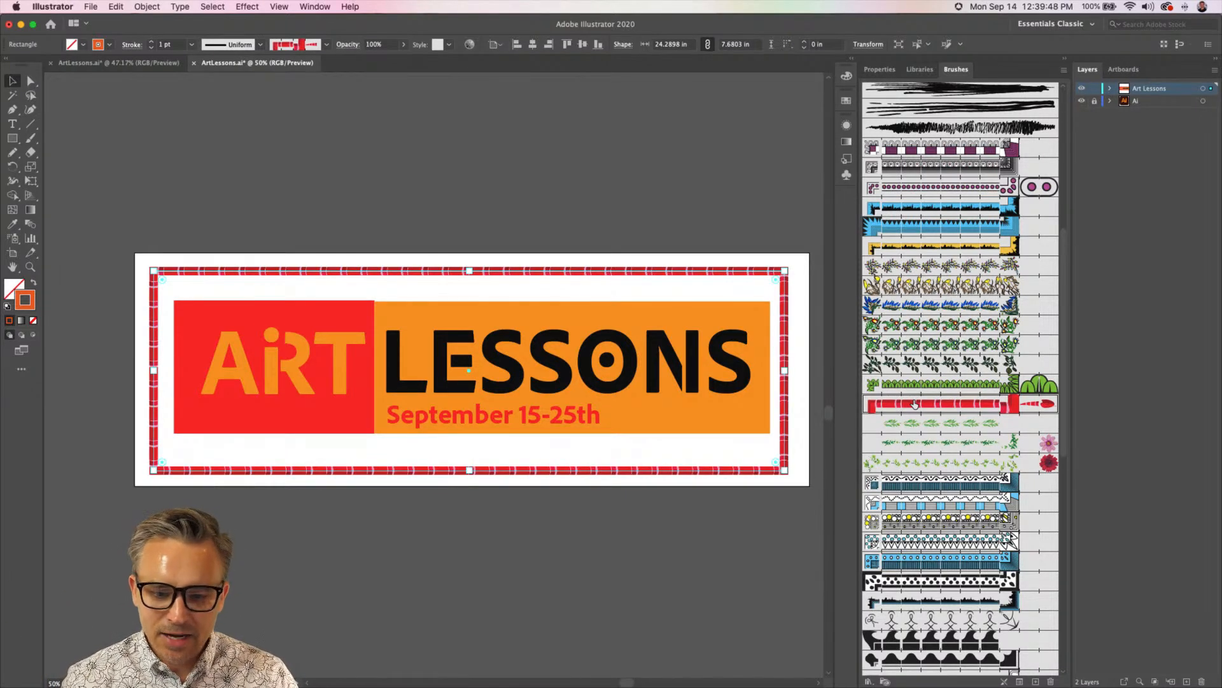
Delete the frame's lower-right corner anchor with the Direct Selection tool and undo the deletion
click(31, 80)
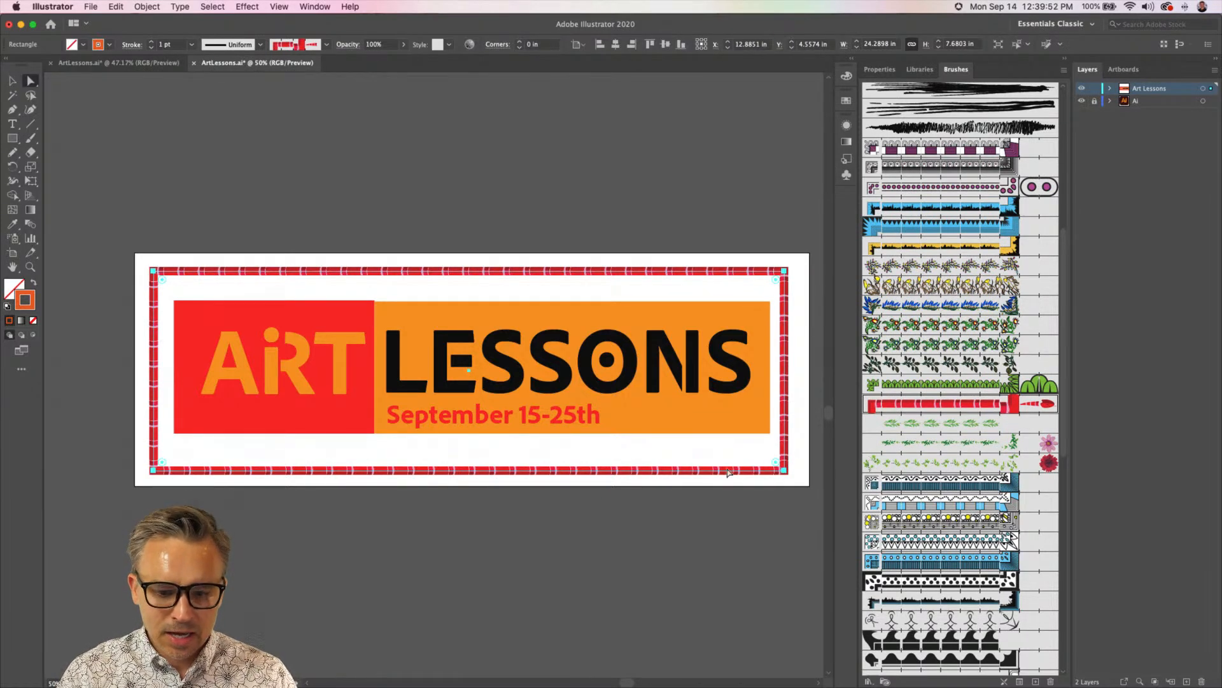
drag(736, 451, 805, 496)
key(Delete)
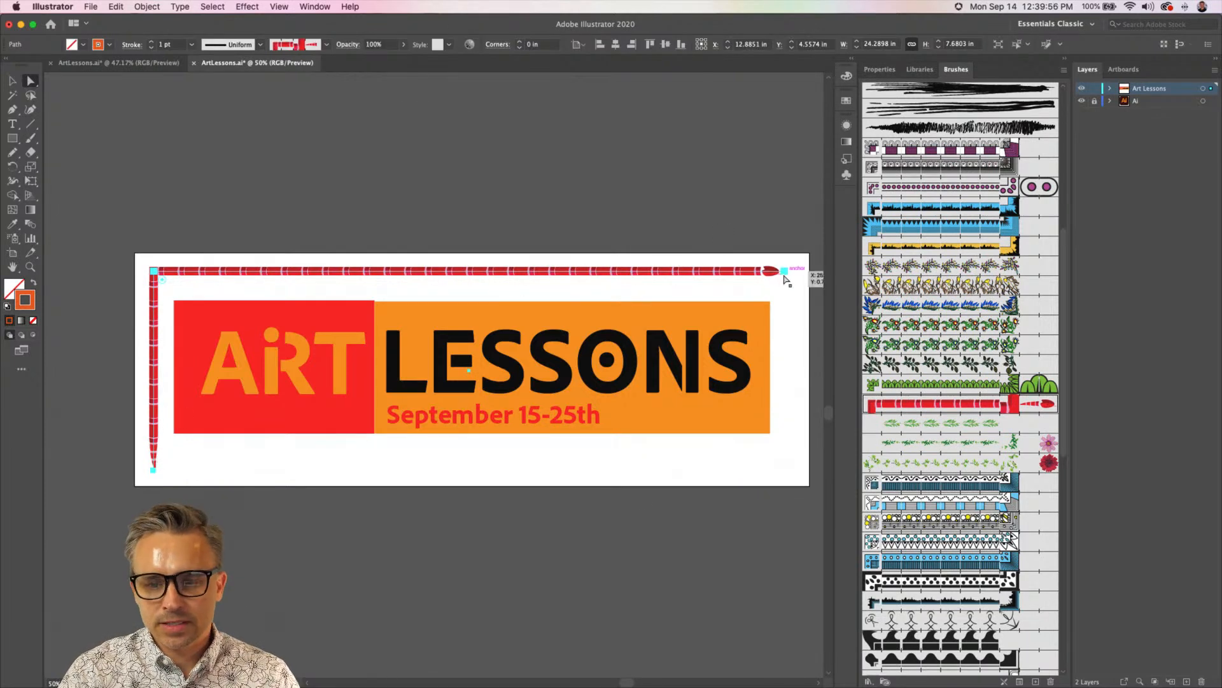
key(super+z)
key(super+z)
key(v)
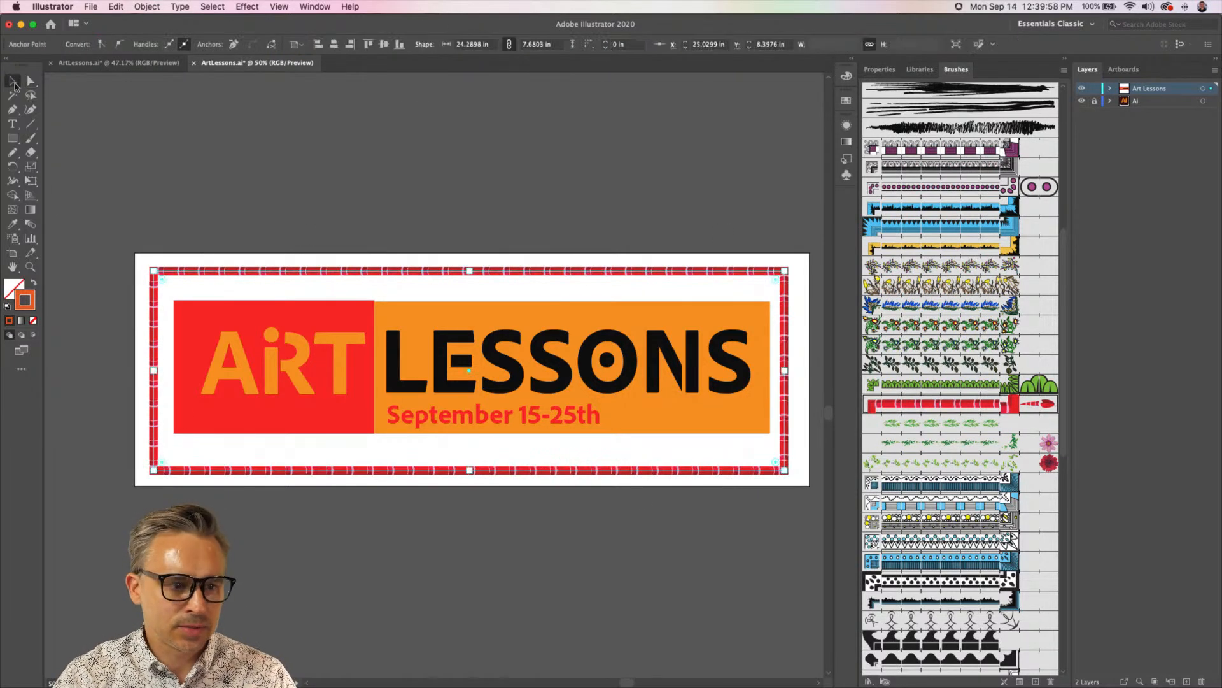
Try several pattern brushes on the frame, ending with the blue floral border
click(948, 562)
click(949, 529)
click(933, 485)
click(922, 448)
click(917, 384)
click(916, 305)
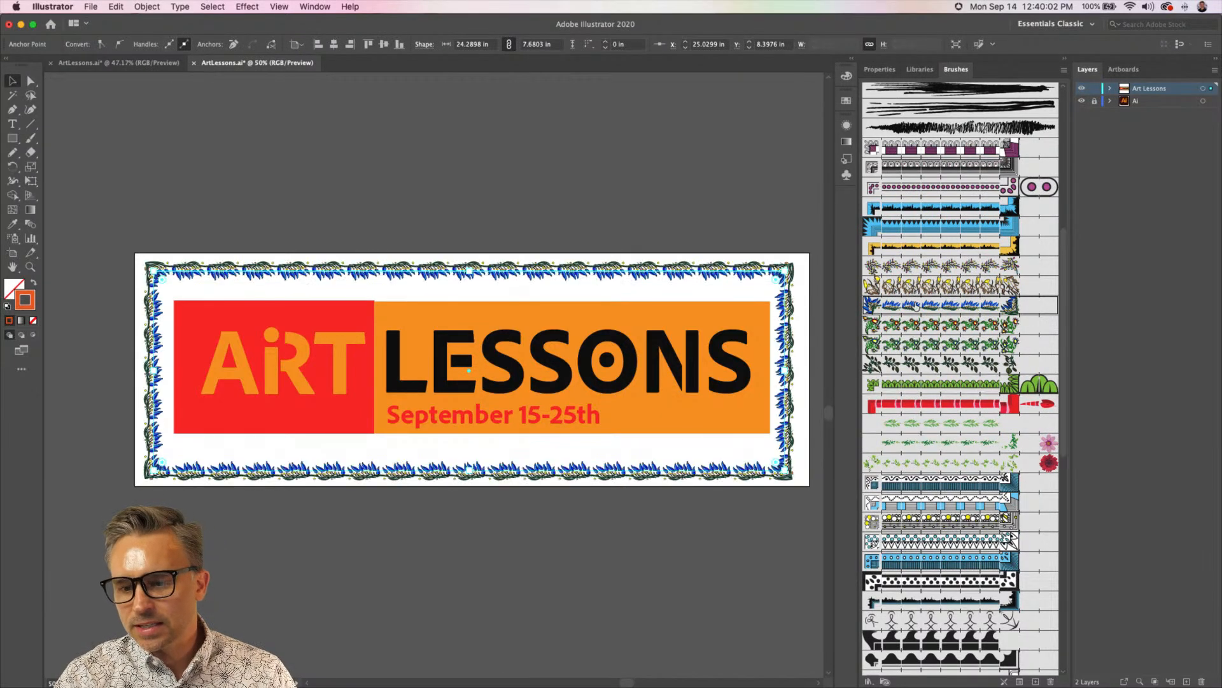
Apply the dense scribble art brush to the frame, set its stroke color to orange FF9B2E, and deselect it
scroll(916, 305, up, 3)
click(933, 236)
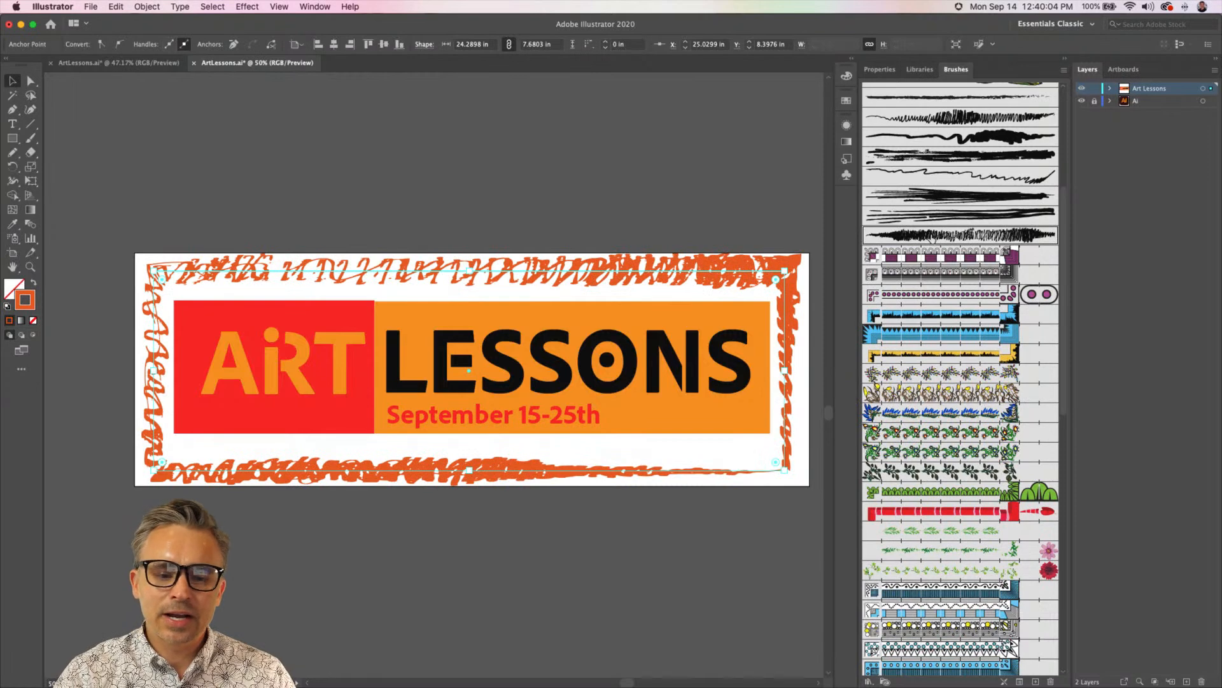
double_click(25, 295)
mouse_move(624, 175)
mouse_down()
mouse_move(1126, 276)
mouse_move(951, 264)
mouse_up()
drag(938, 344, 959, 275)
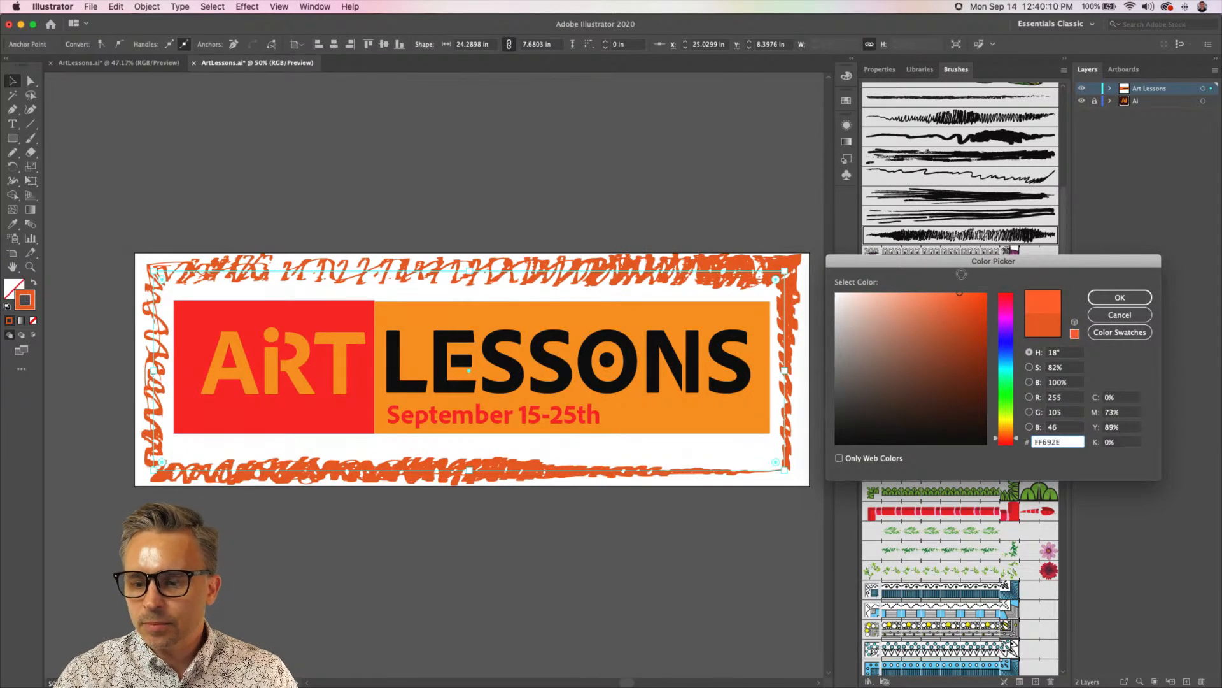
drag(1004, 438, 1006, 434)
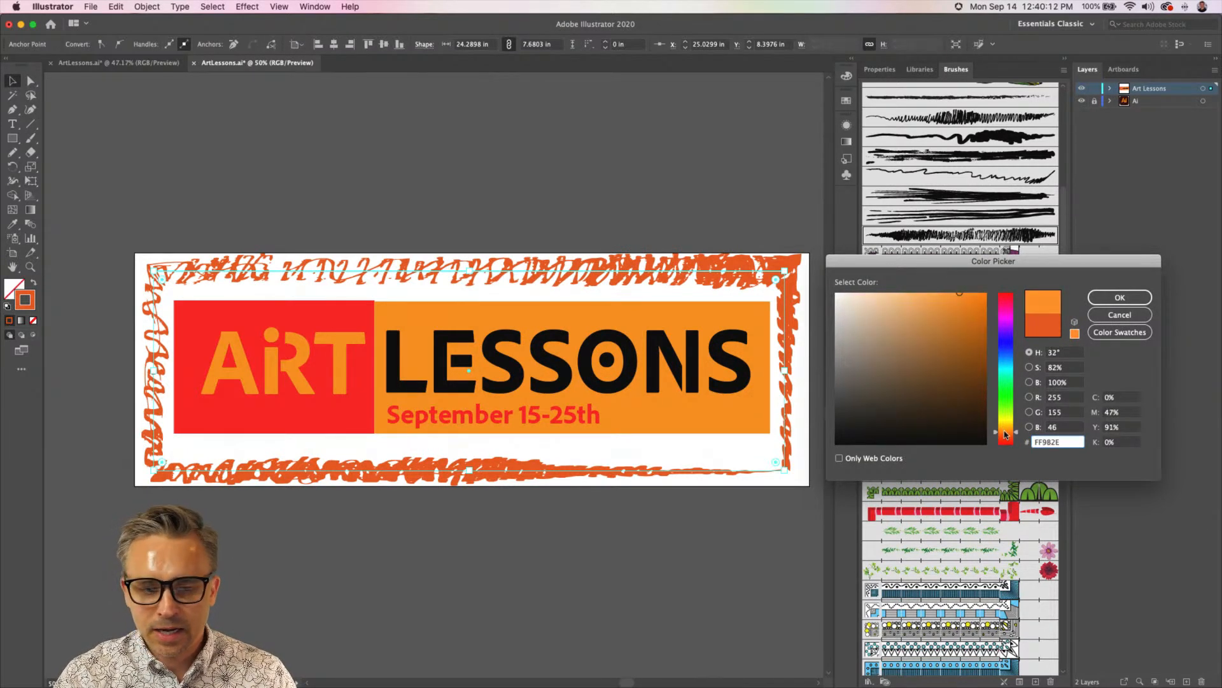
click(1116, 298)
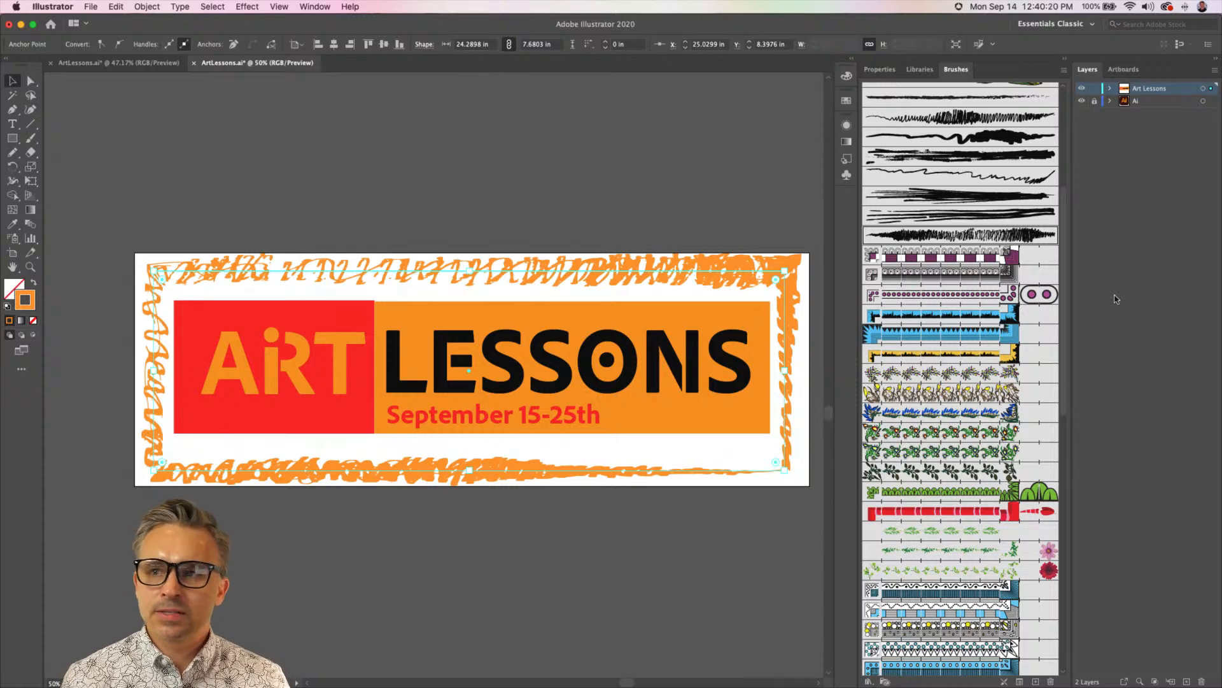
click(490, 190)
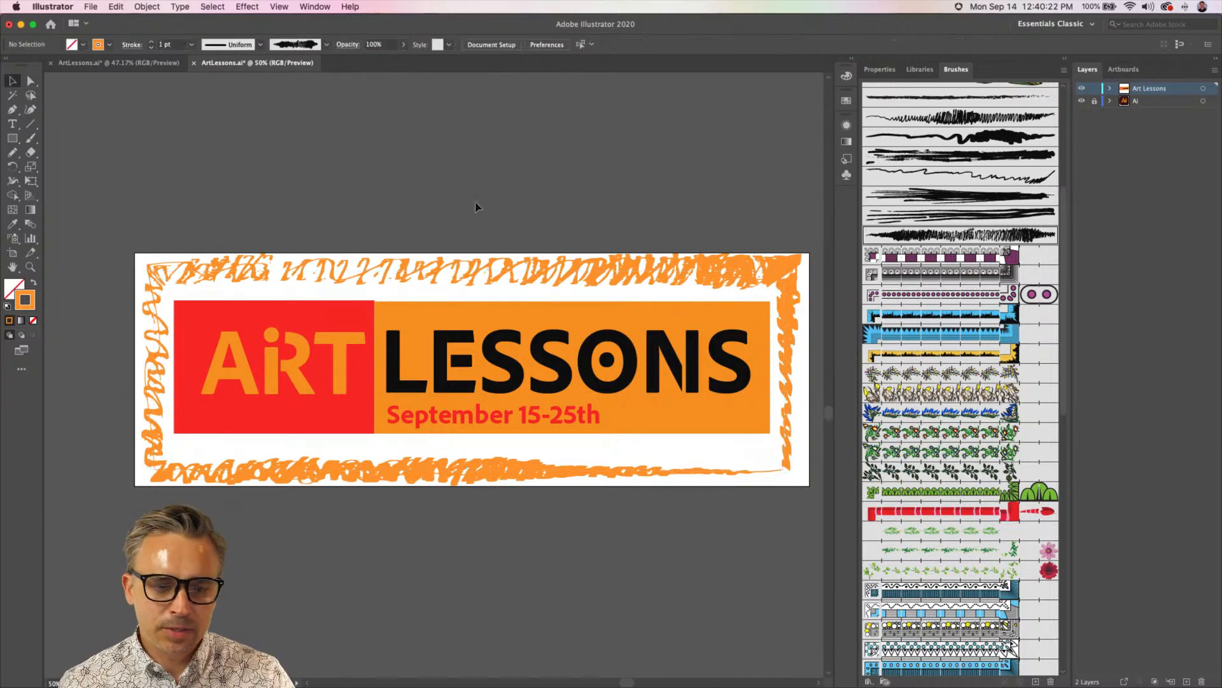
Export Artboard 1 for screens to the Desktop as a 1x JPG 100 with prefix 2, replacing the existing 2Artboard 1-100.jpg
click(90, 8)
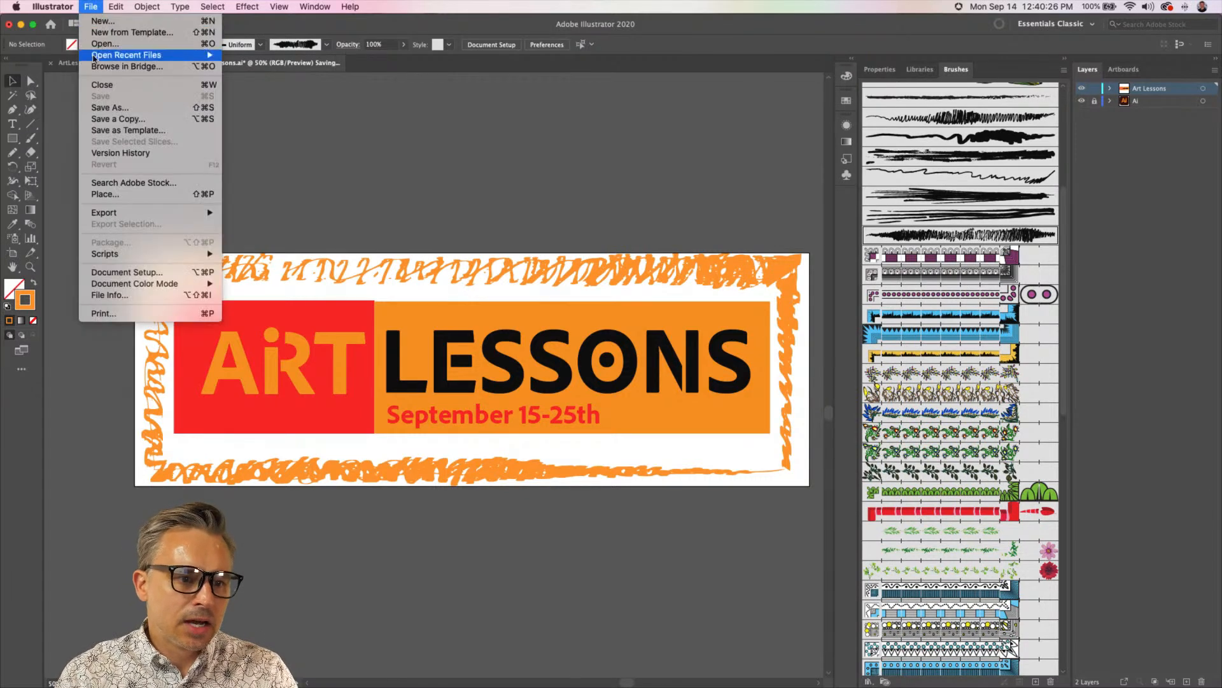
mouse_move(157, 216)
click(304, 215)
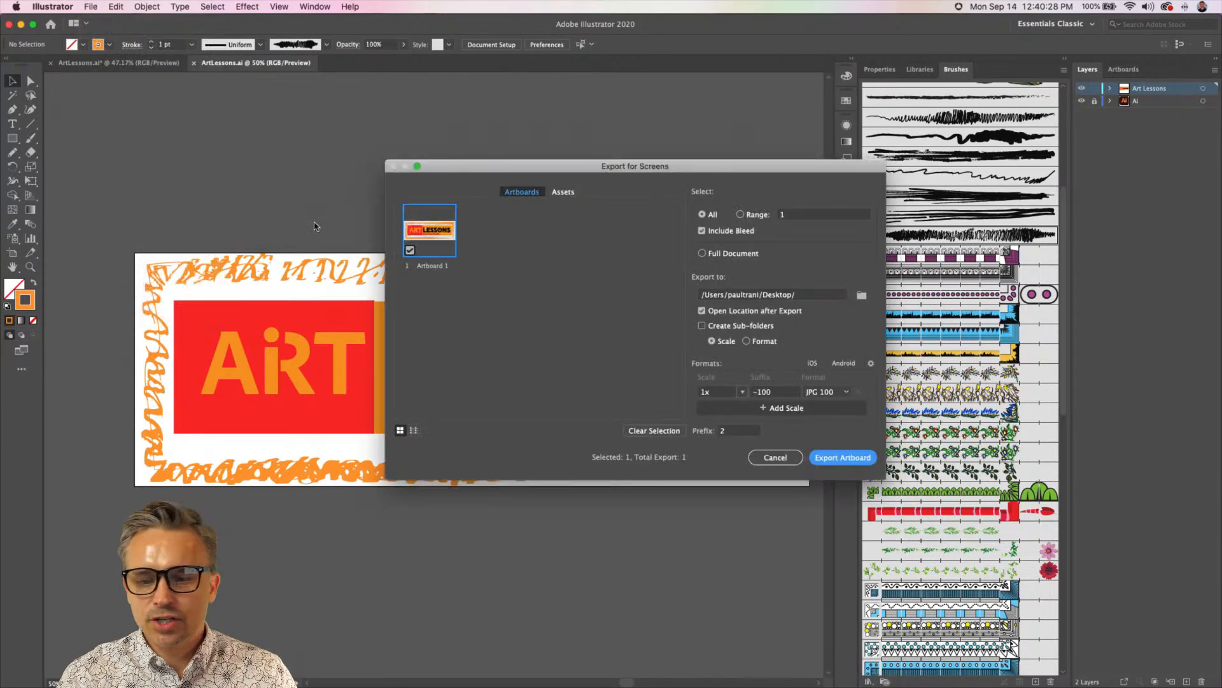
click(830, 459)
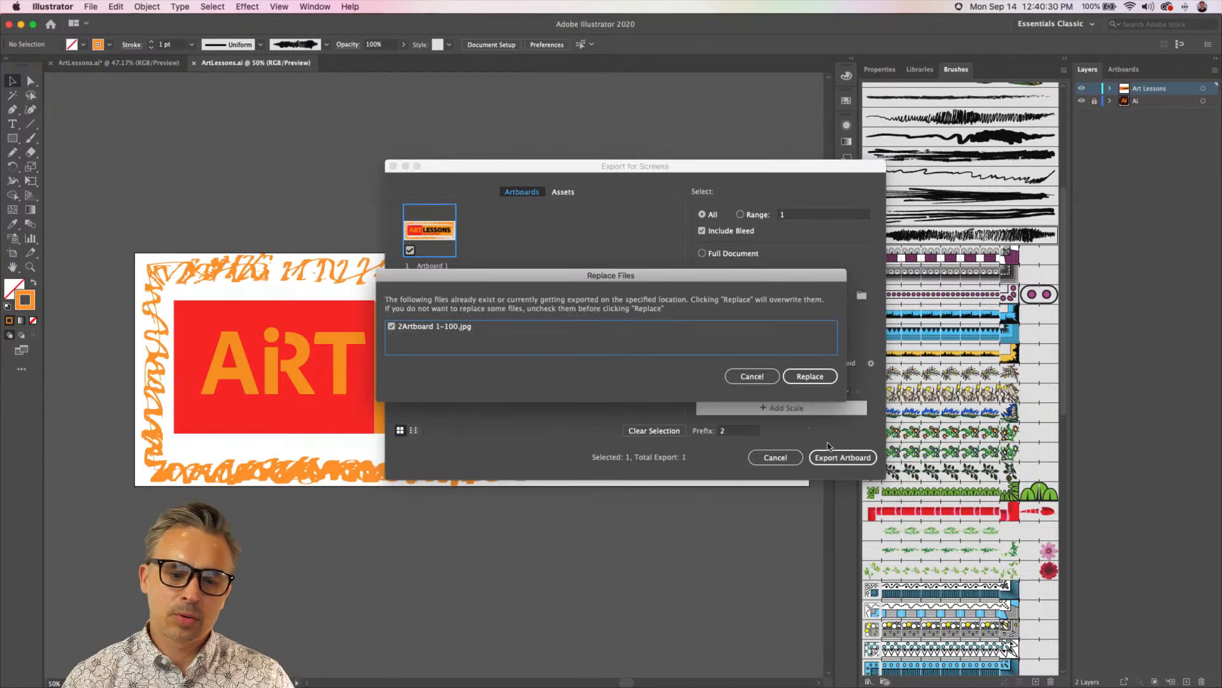
click(806, 378)
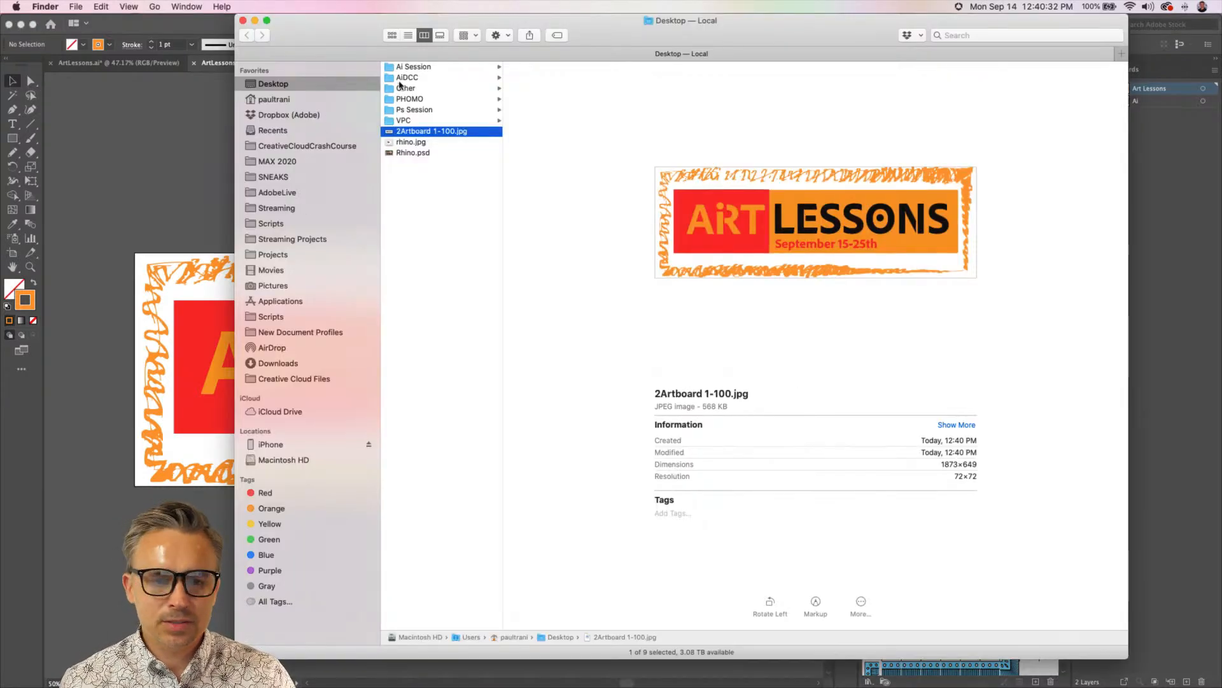
Preview the exported 2Artboard 1-100.jpg from the Desktop at large size and close the preview
key(space)
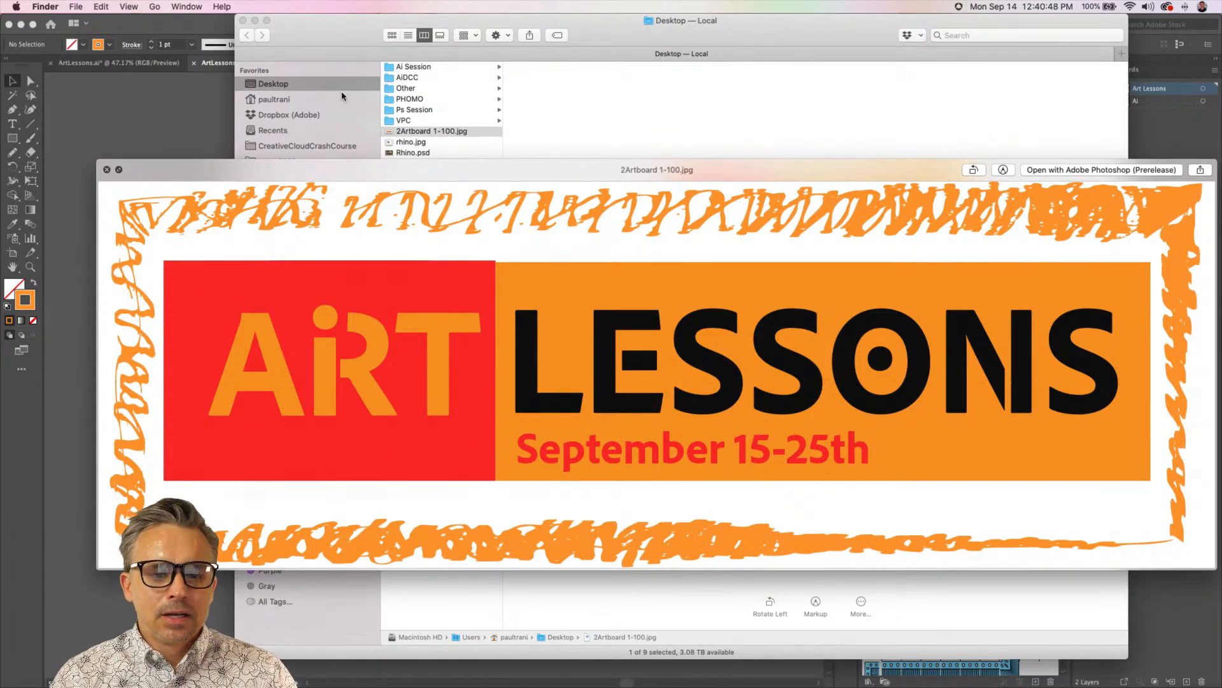
drag(375, 170, 352, 137)
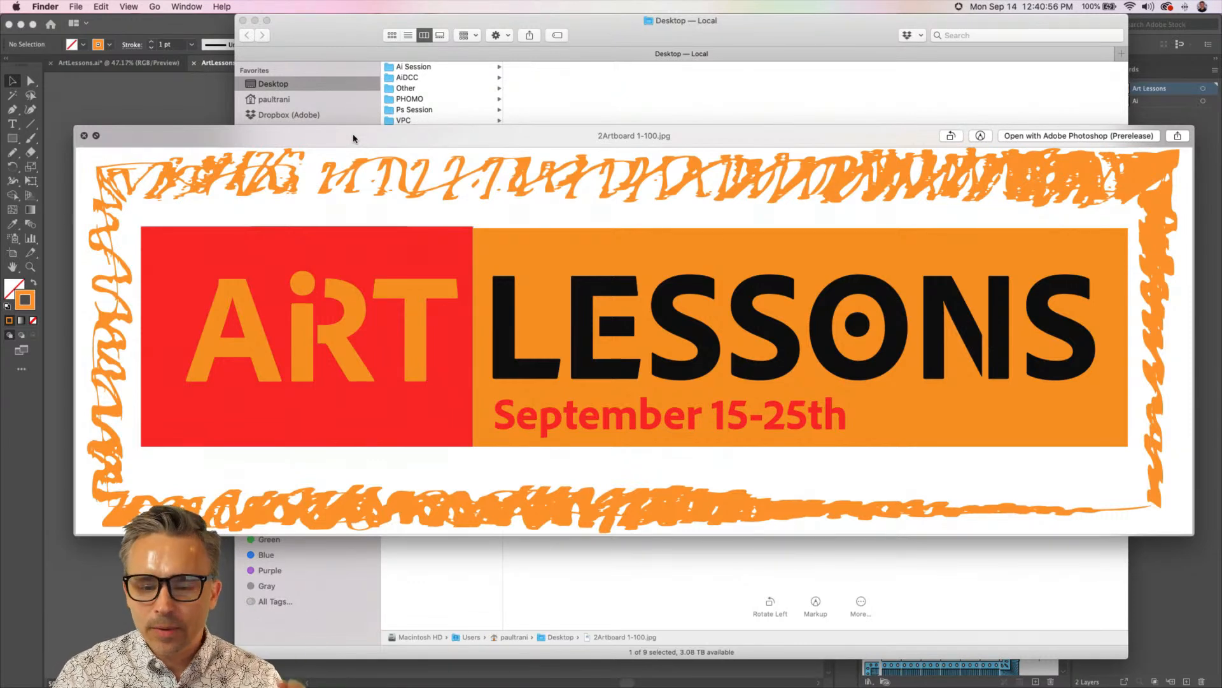
drag(302, 140, 281, 134)
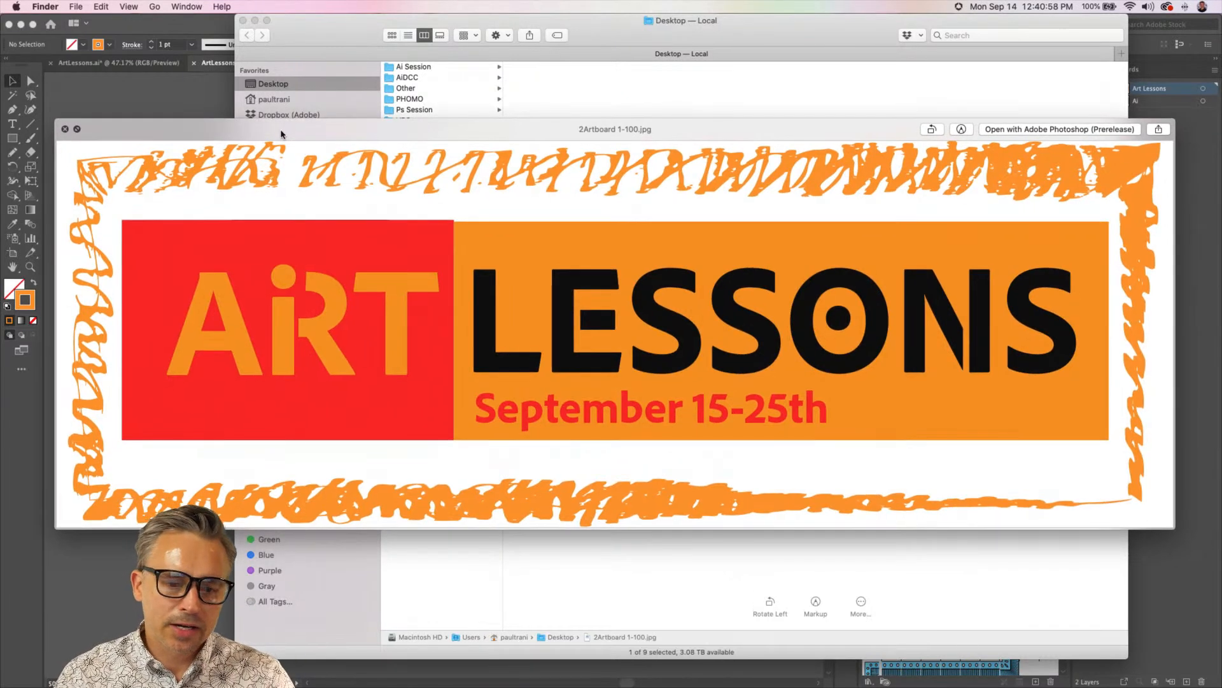
key(space)
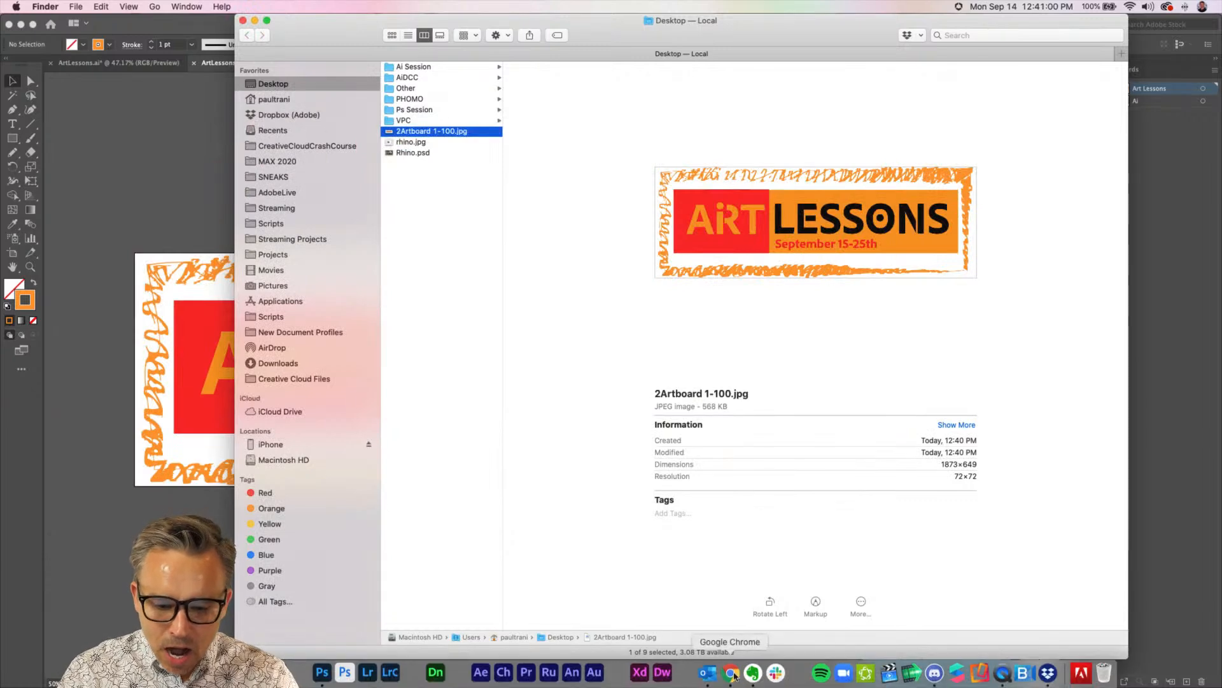
Switch to Chrome, open behance.net in a new tab, and start a new project
click(730, 673)
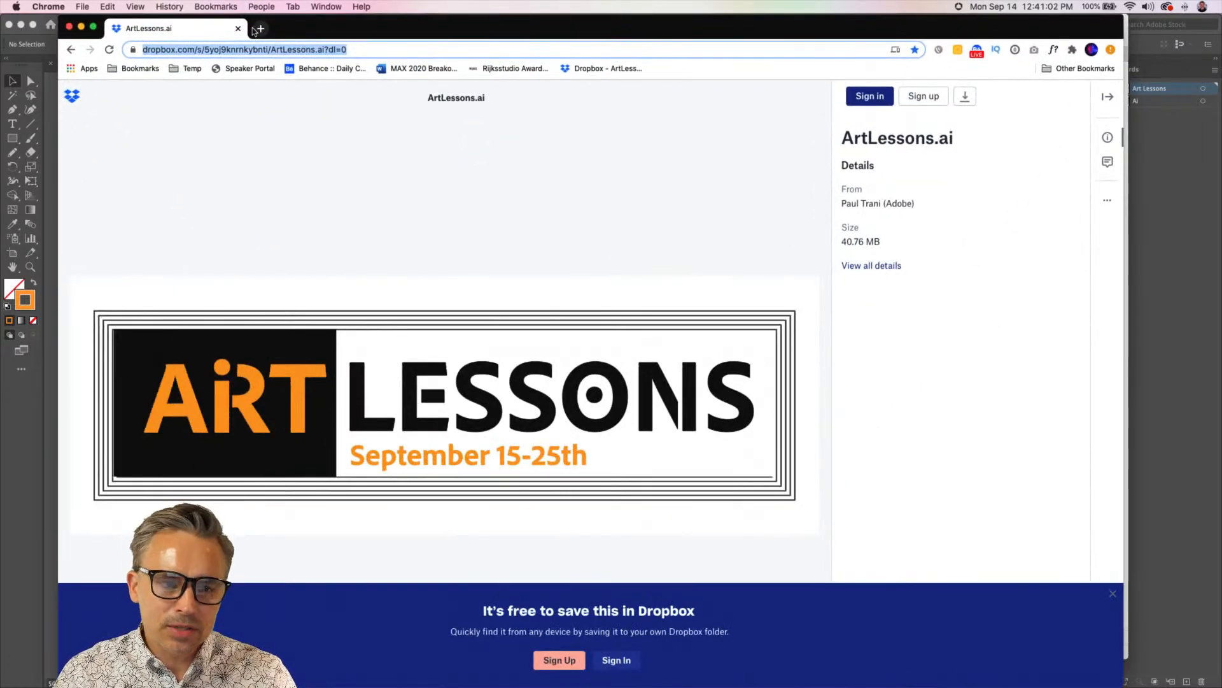
click(253, 28)
text(ab)
key(BackSpace)
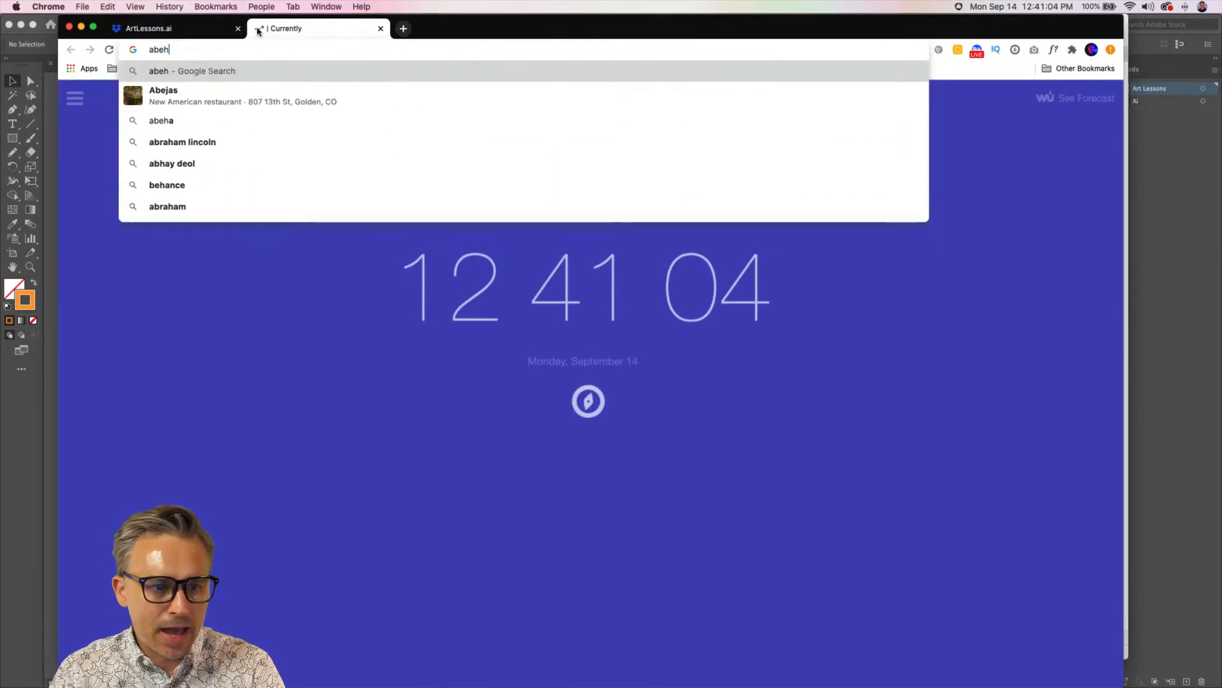
key(BackSpace)
key(BackSpace)
text(beh)
key(Return)
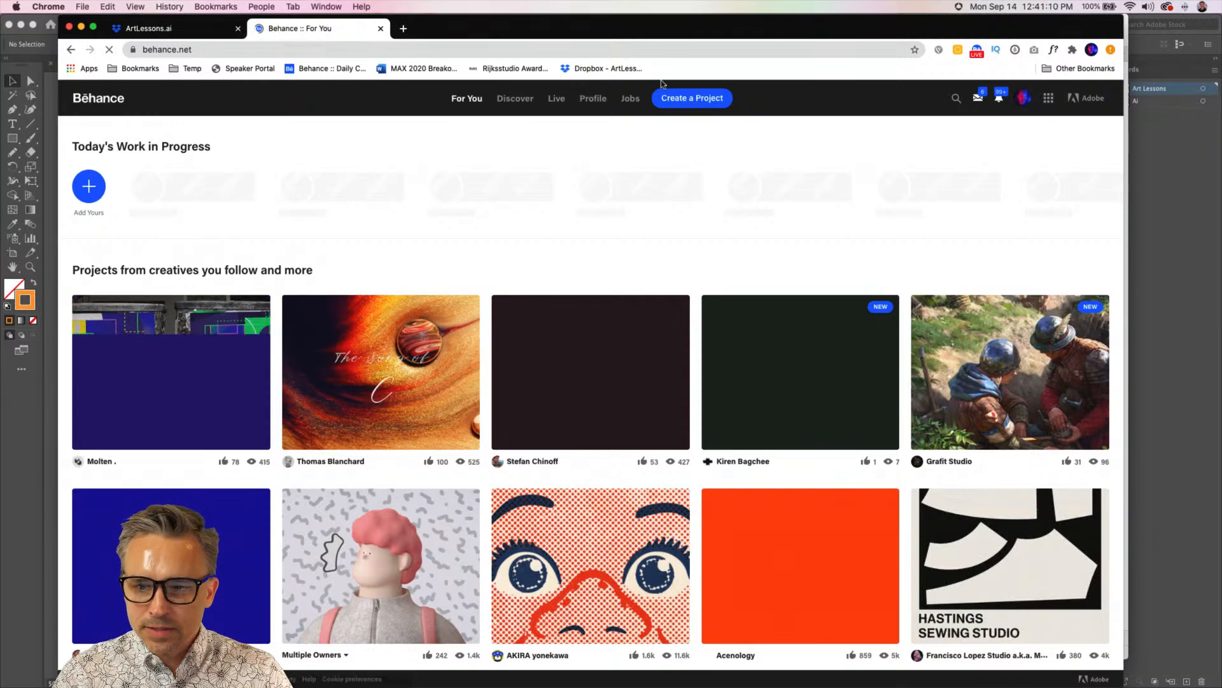
click(681, 98)
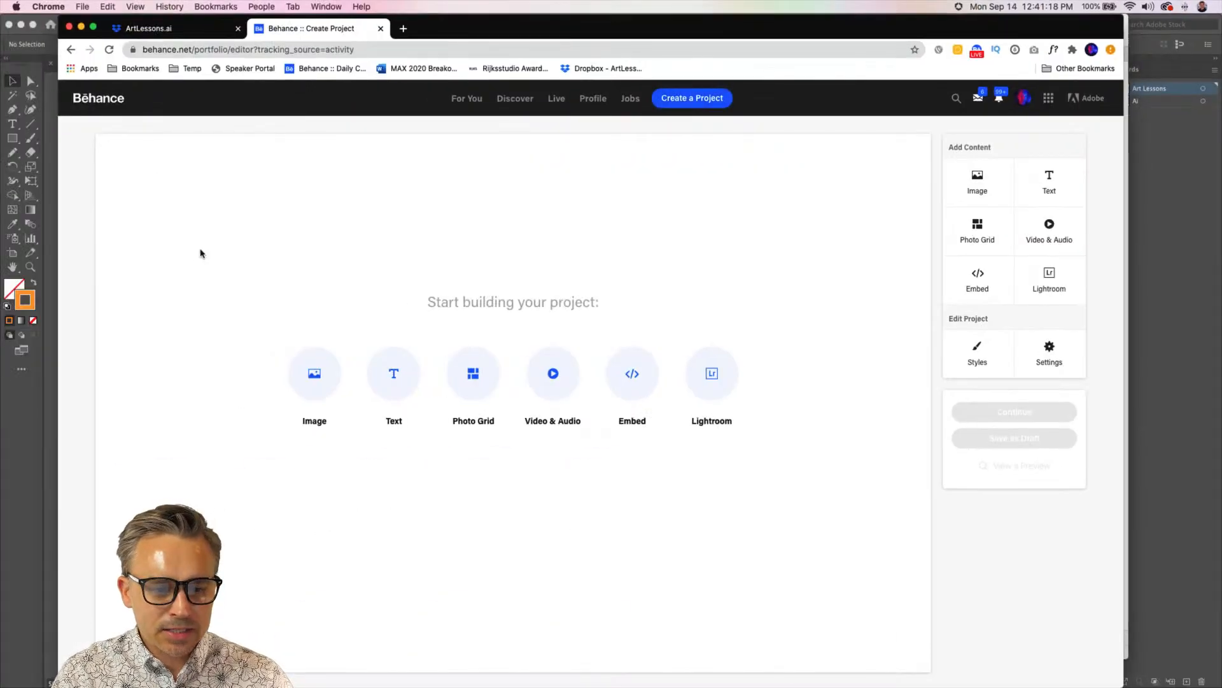
Add the image 2Artboard 1-100.jpg from the Desktop to the blank Behance project
click(391, 373)
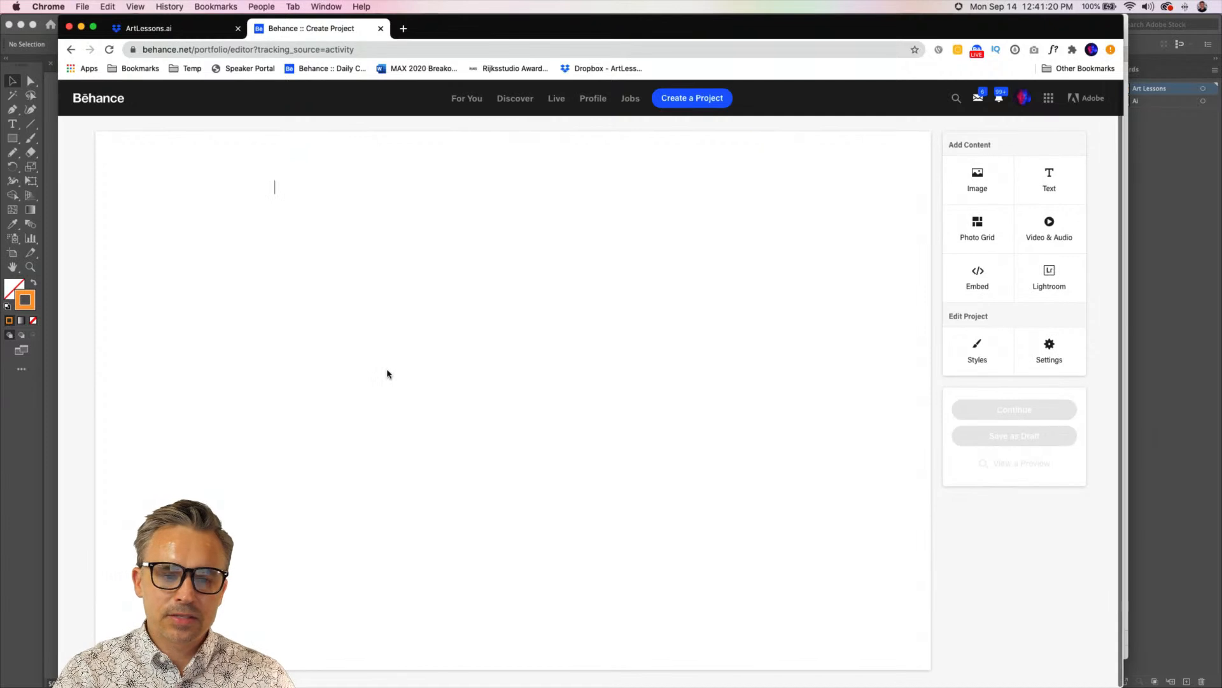
click(272, 178)
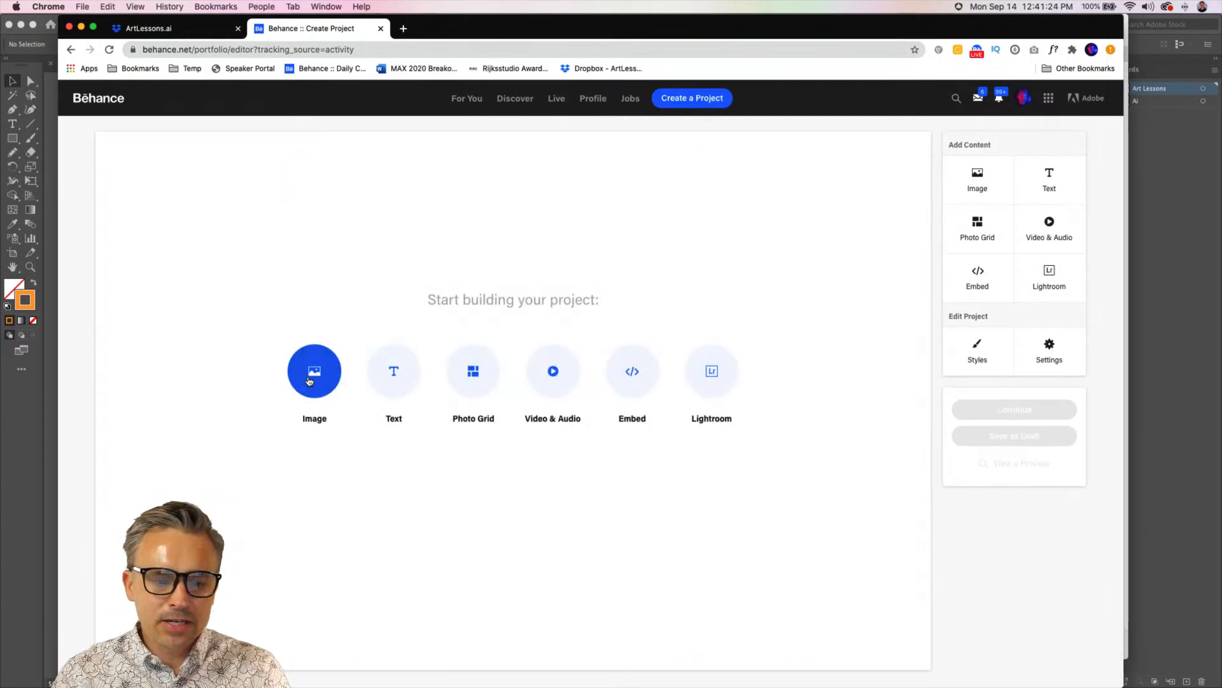
click(309, 381)
click(438, 103)
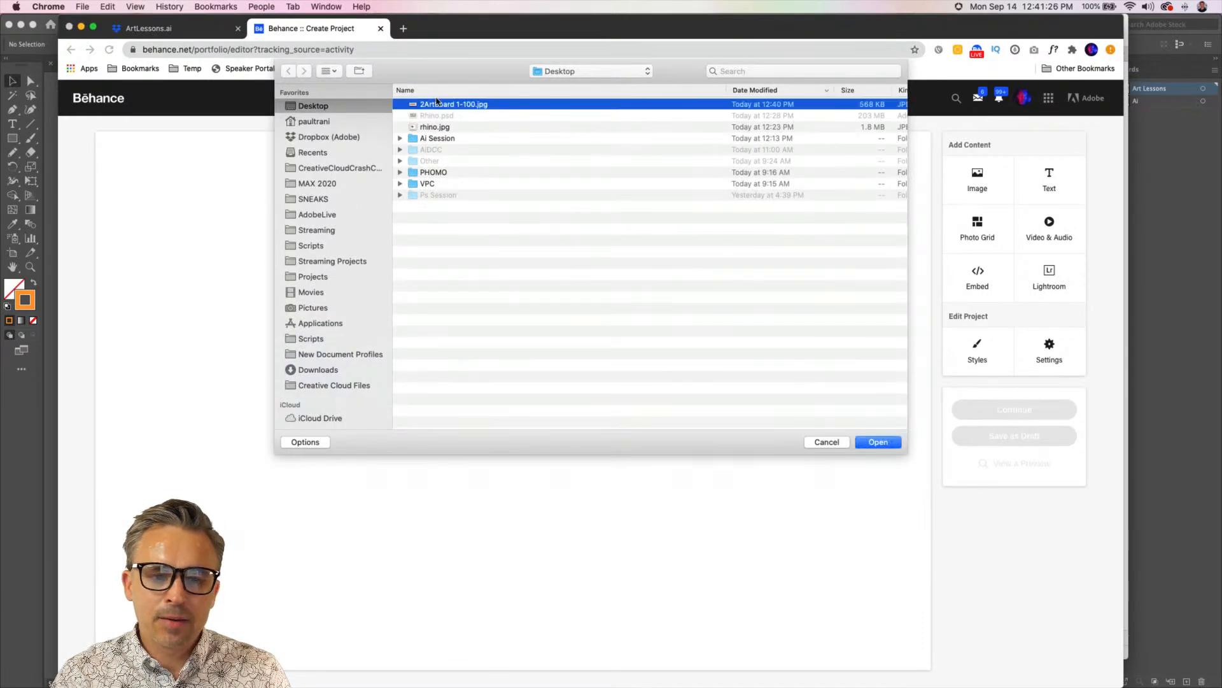
double_click(438, 103)
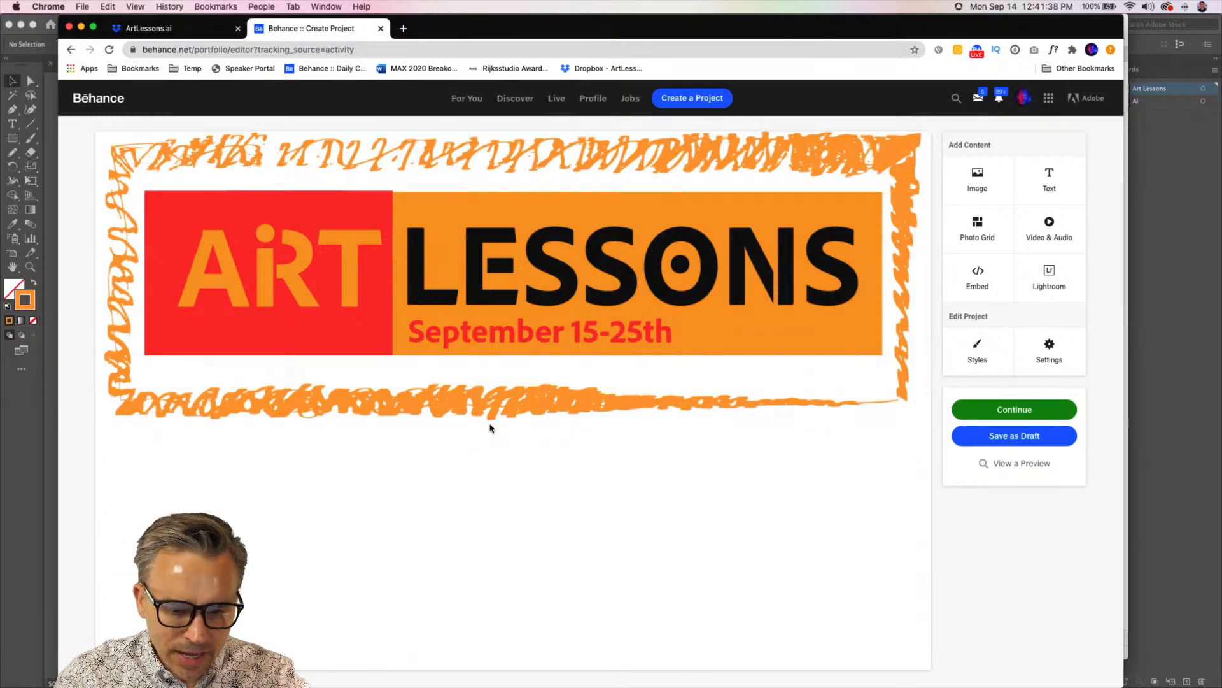
Add a text block below the banner image reading "Participated in the Adobe Illustrator Daily Creative Challenges"
click(505, 438)
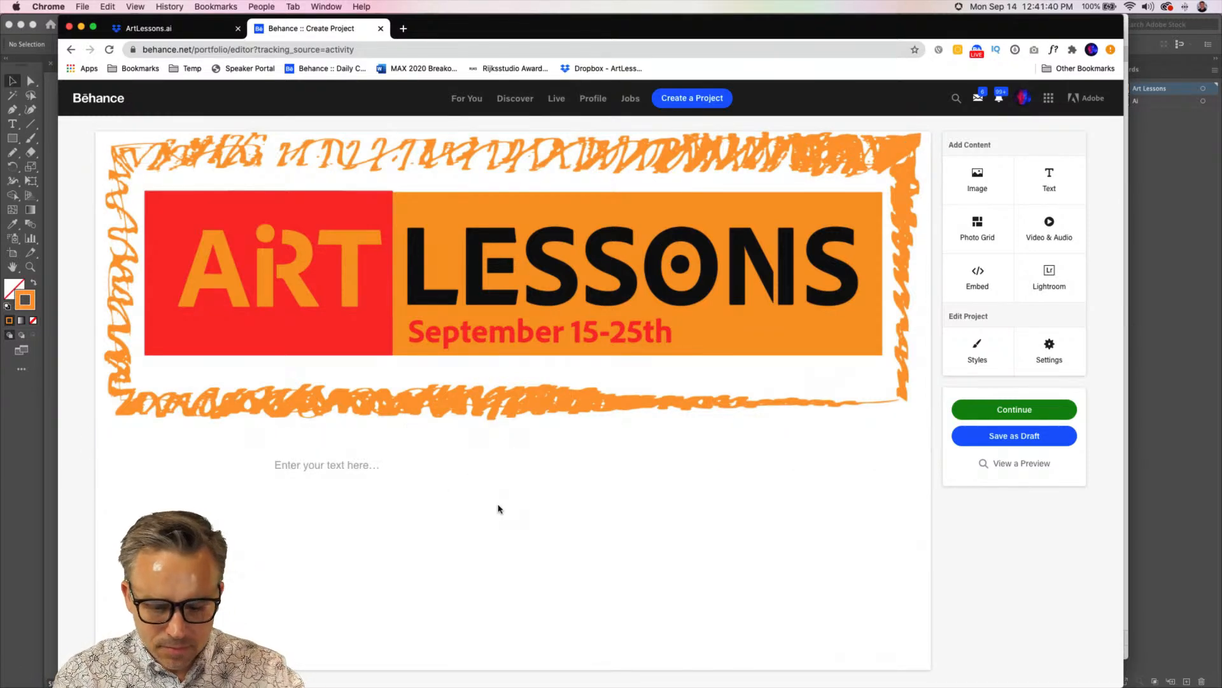
text(For the)
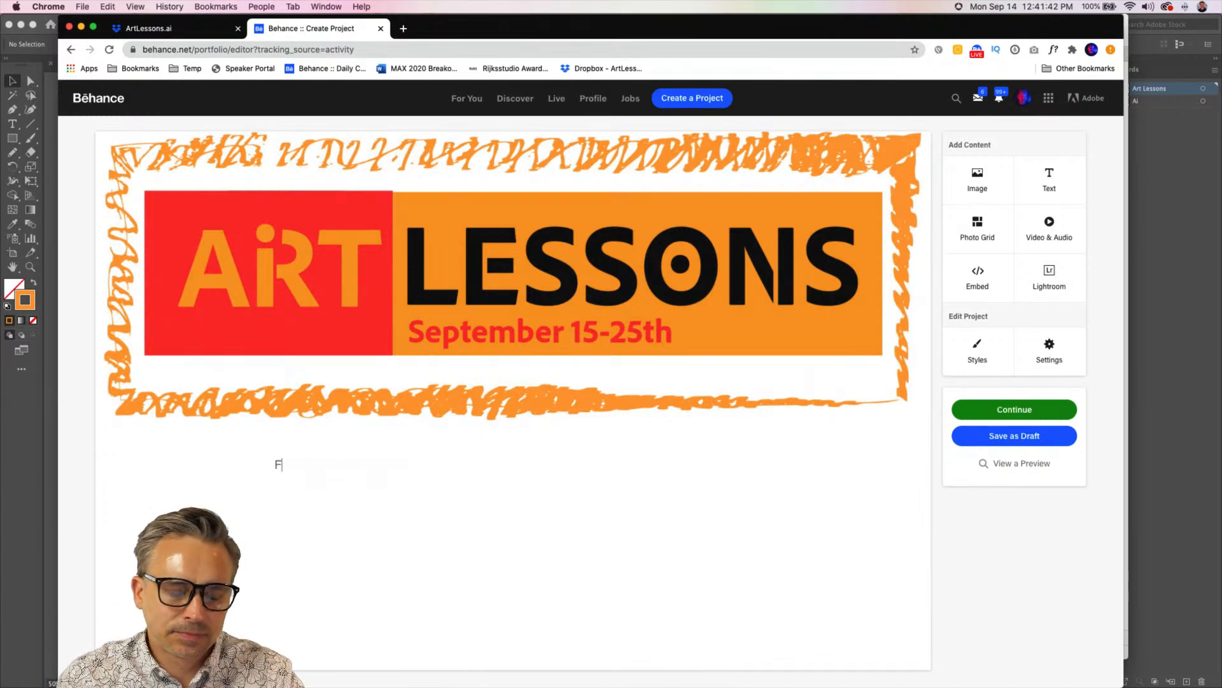
key(BackSpace)
key(BackSpace)
key(BackSpace)
key(BackSpace)
text(Partic)
text(ipated in the D)
text(a)
key(BackSpace)
key(BackSpace)
text(Ado)
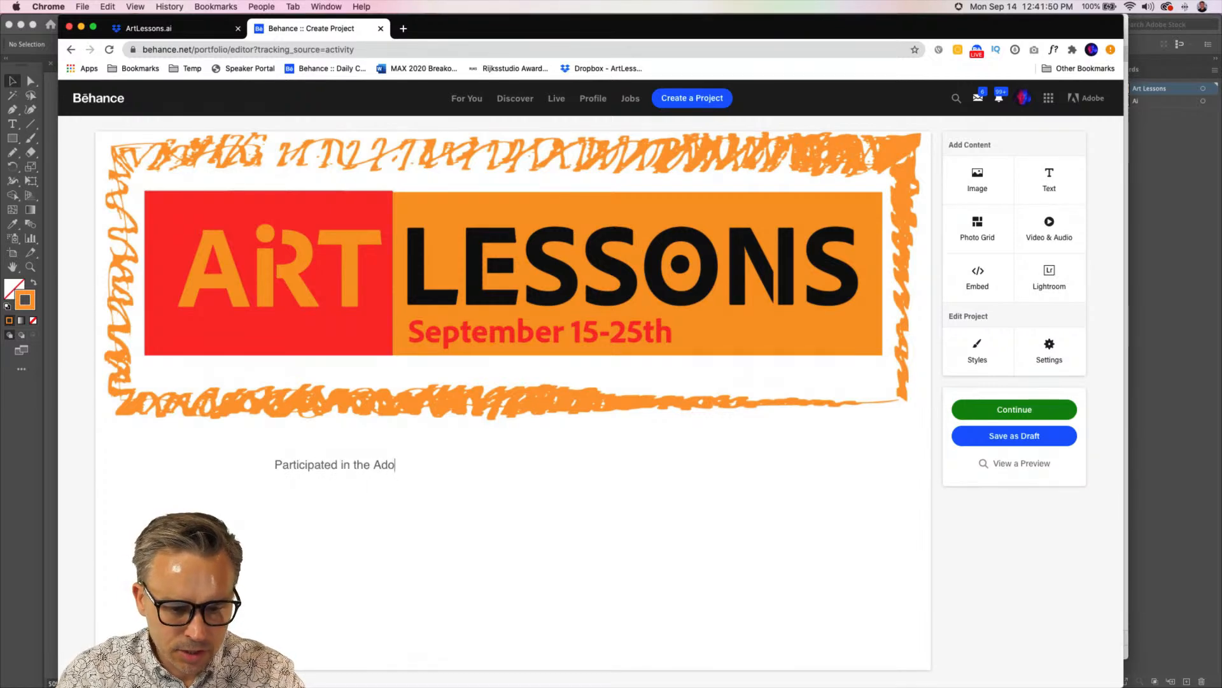
text(be Illustrator D)
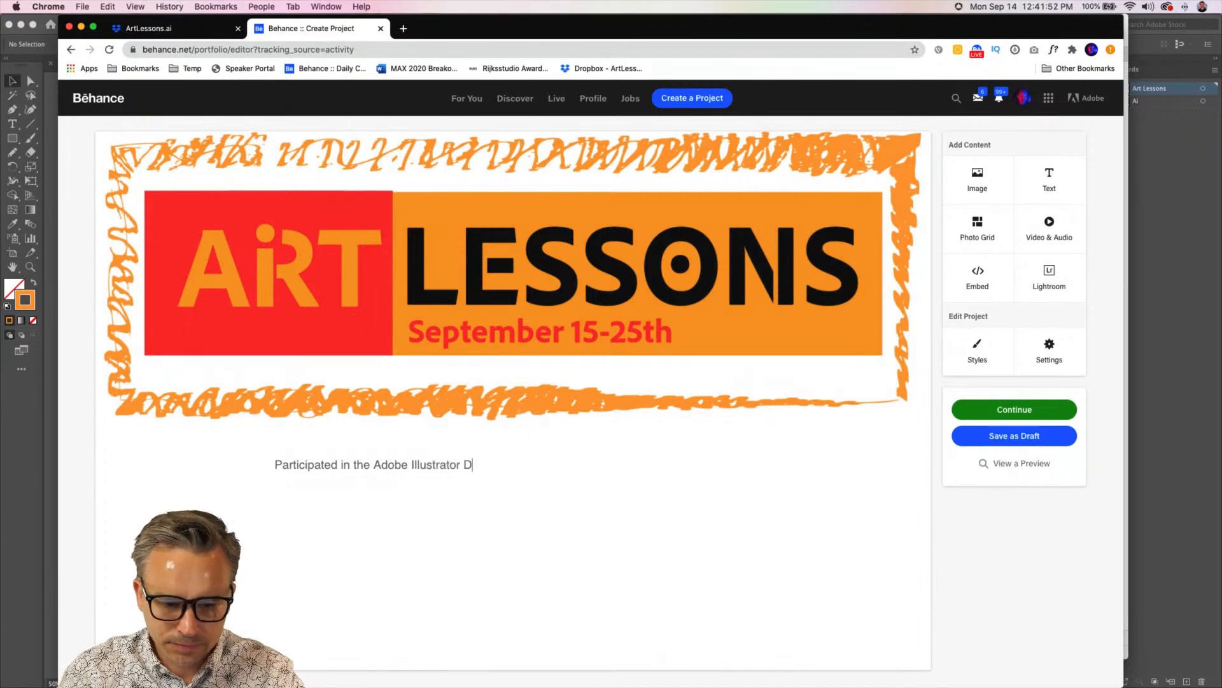
text(aily Creative Challenges)
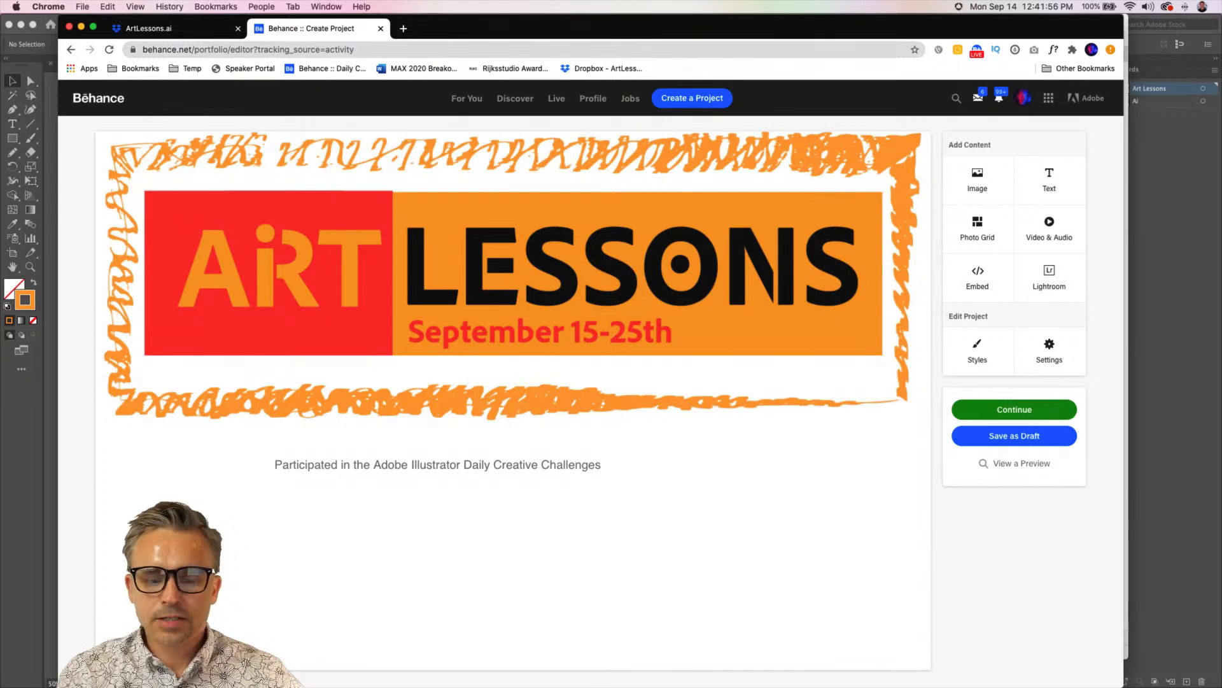
text( with P)
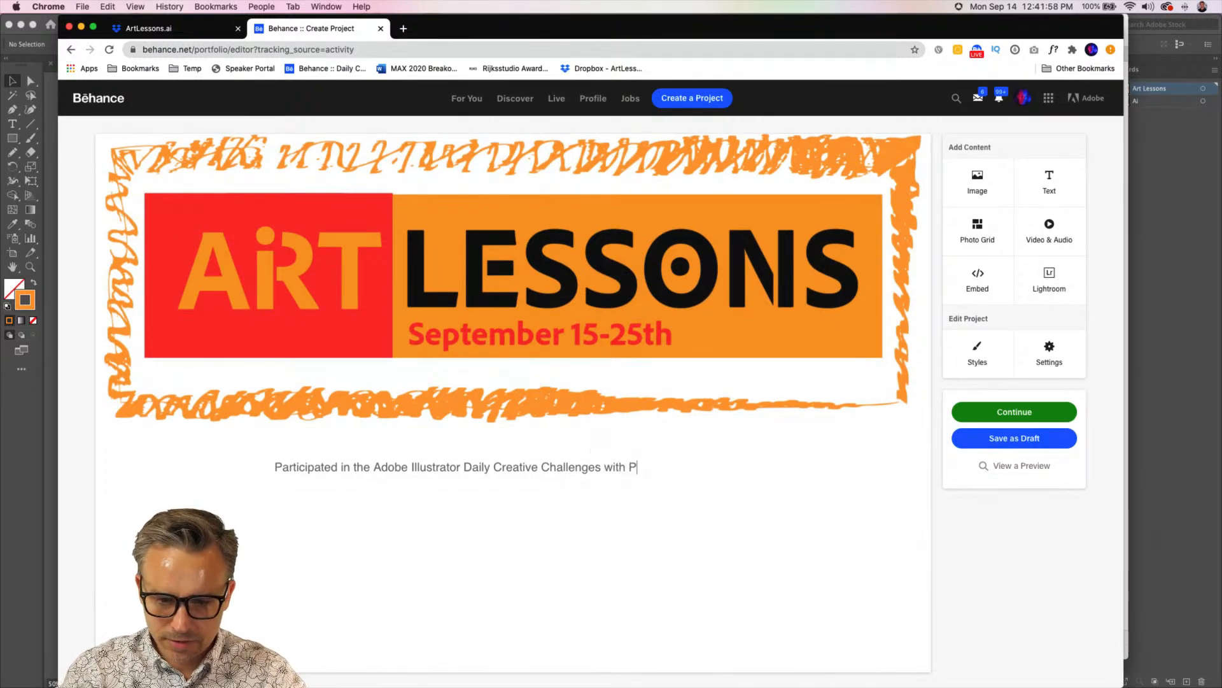
text(aul Trani fr)
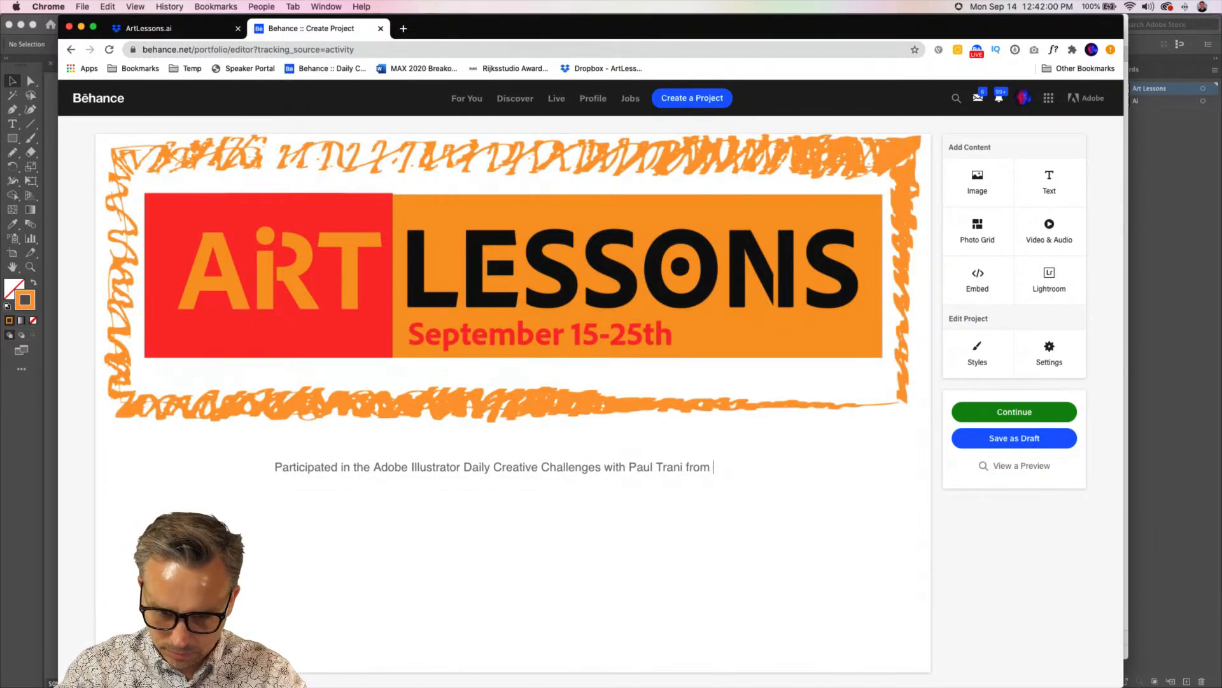
text(FOr)
Extend the caption with "with", the presenter's full name, and "from September 15 -15th 2020."
key(BackSpace)
key(BackSpace)
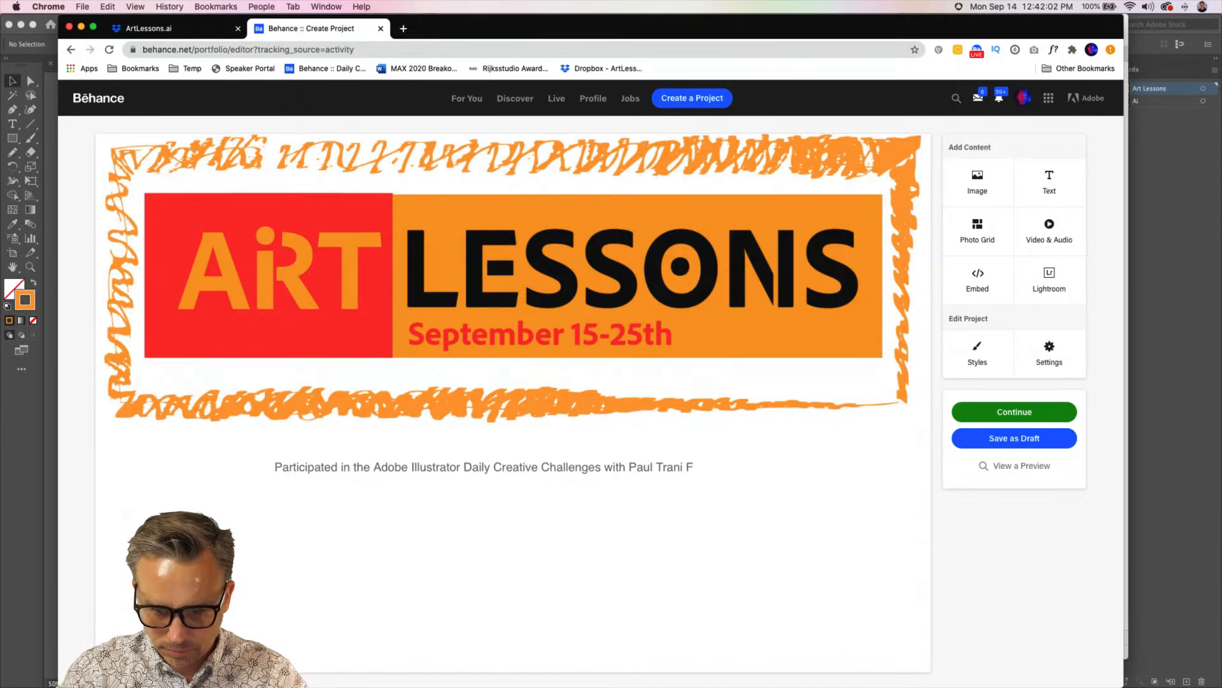
text(rom Sept)
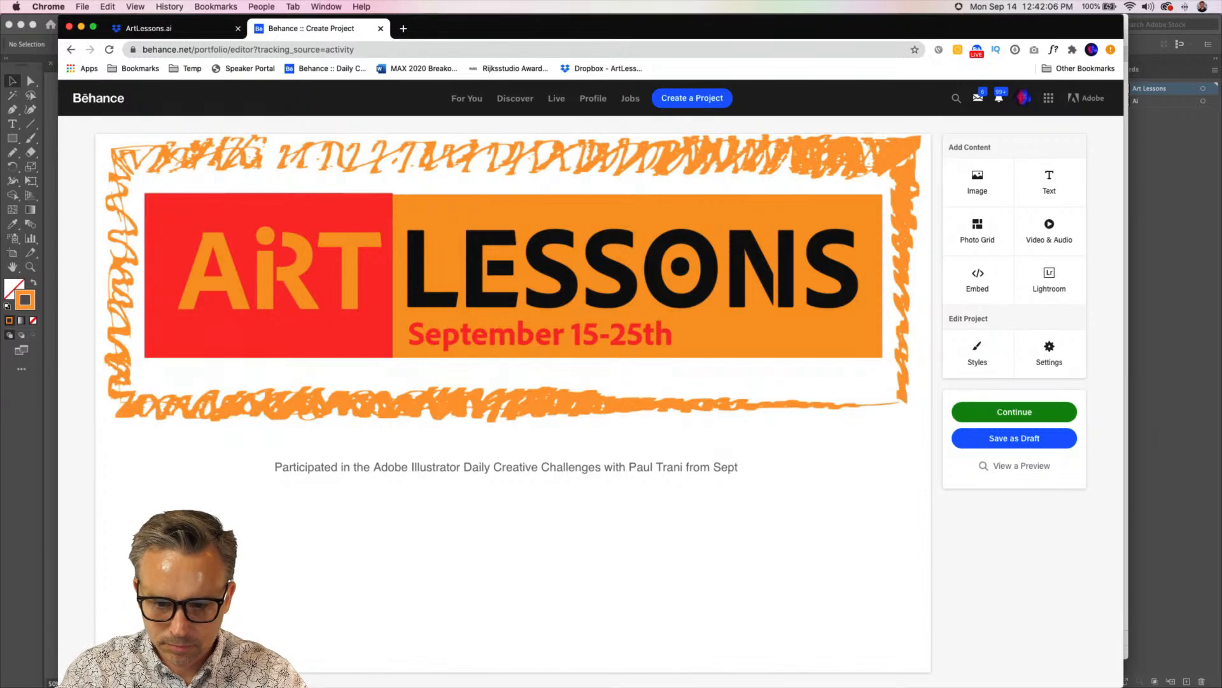
text(ember )
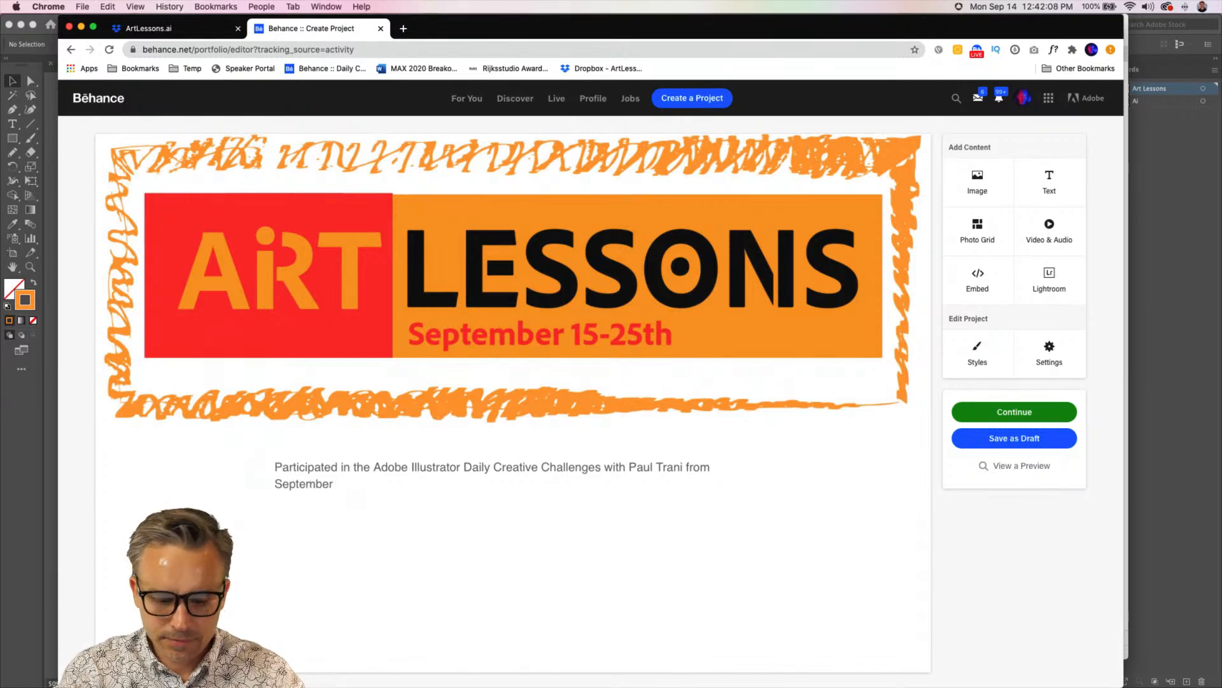
text(15 -15th )
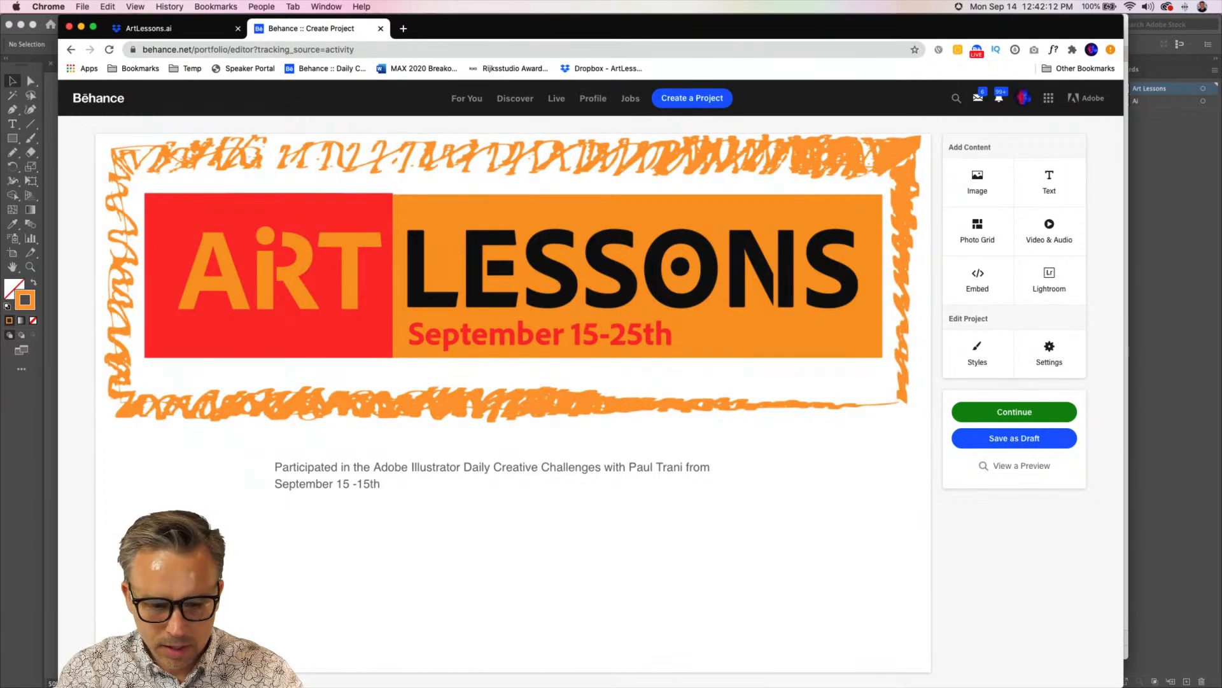
text(2020.)
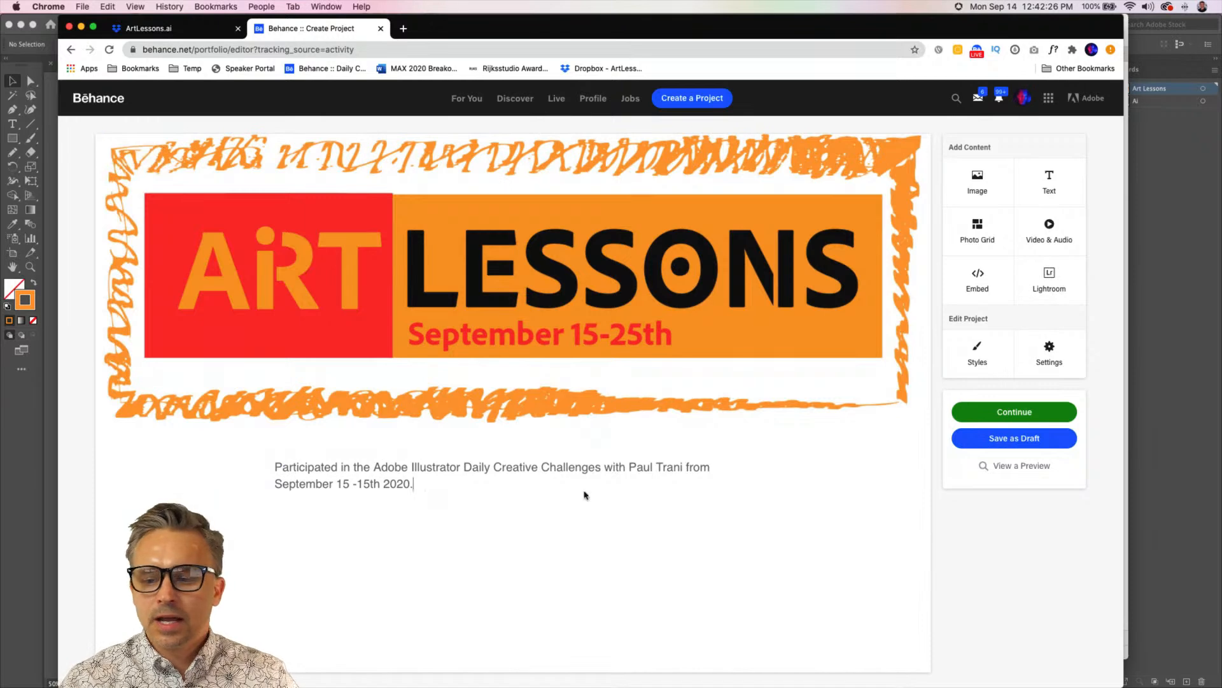
mouse_move(452, 509)
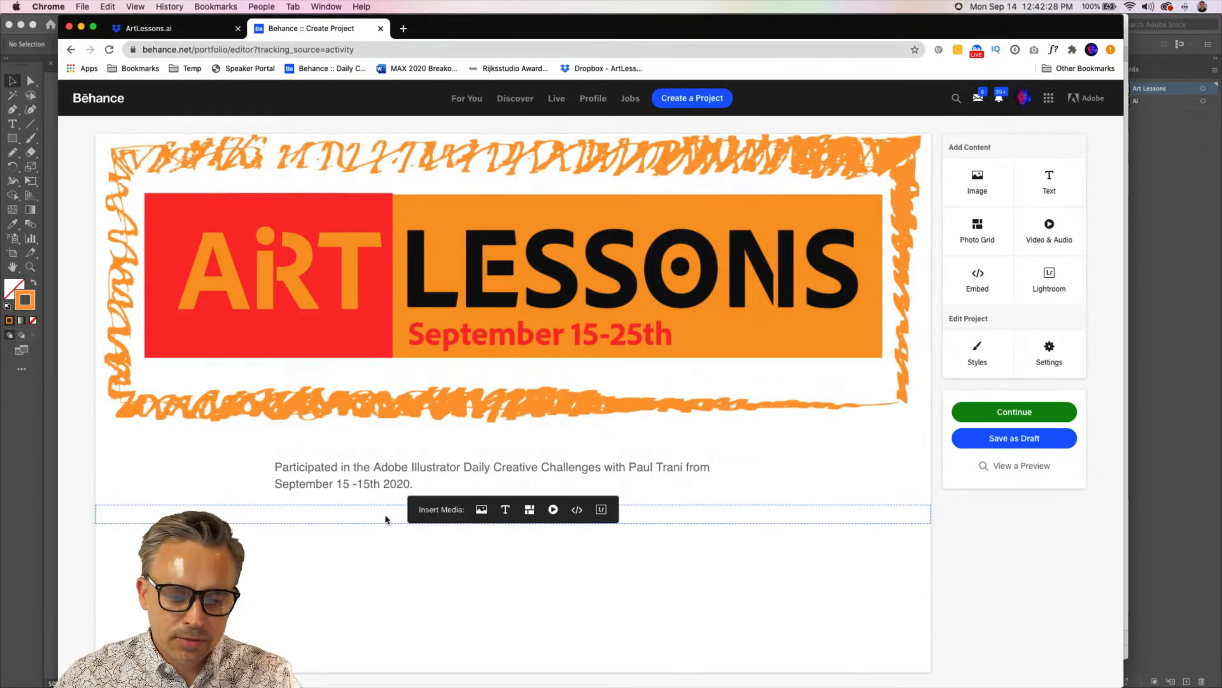
click(478, 513)
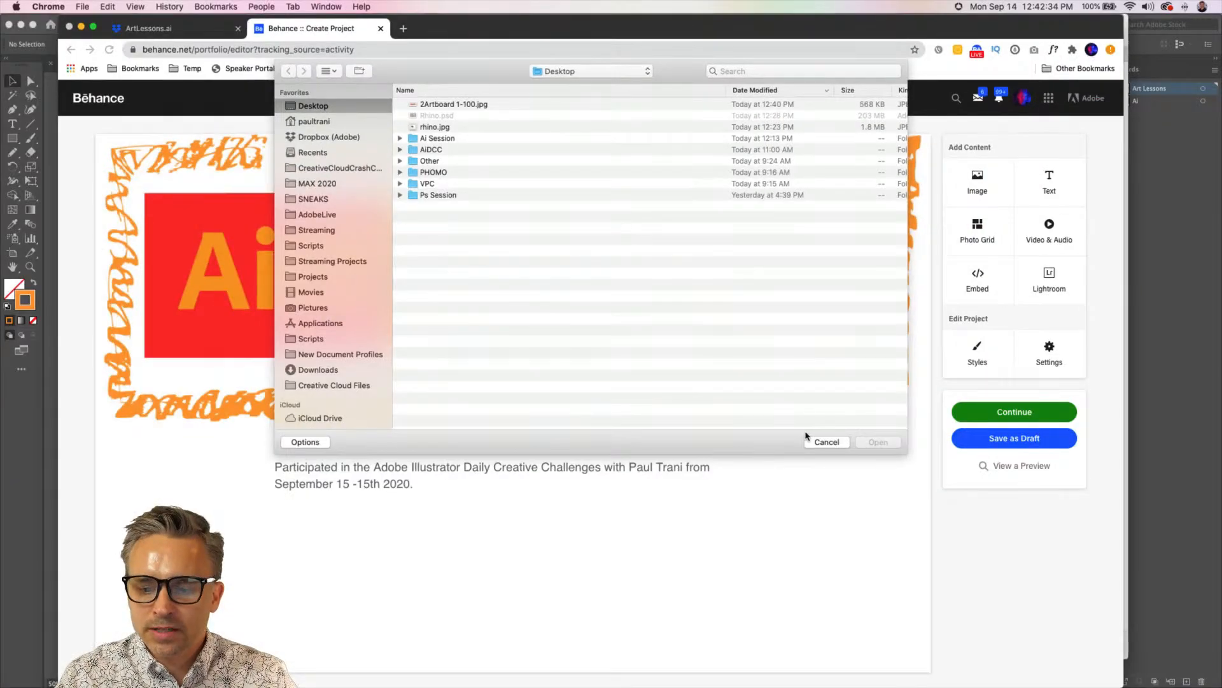
click(810, 442)
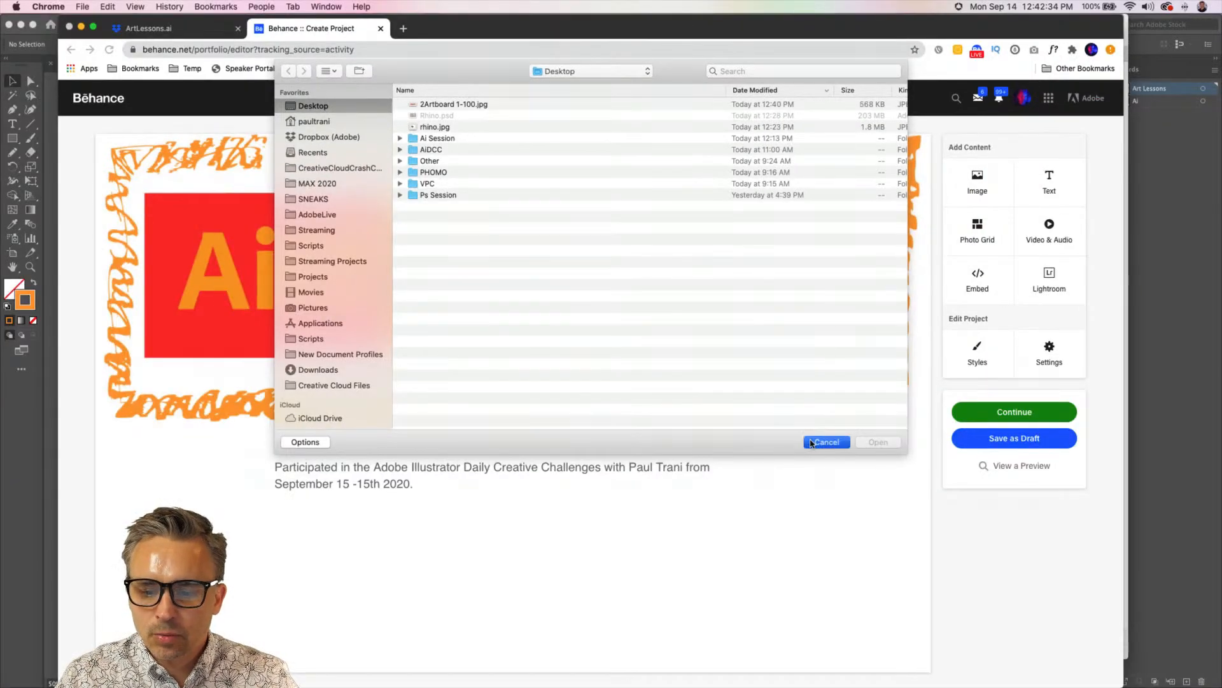
click(775, 470)
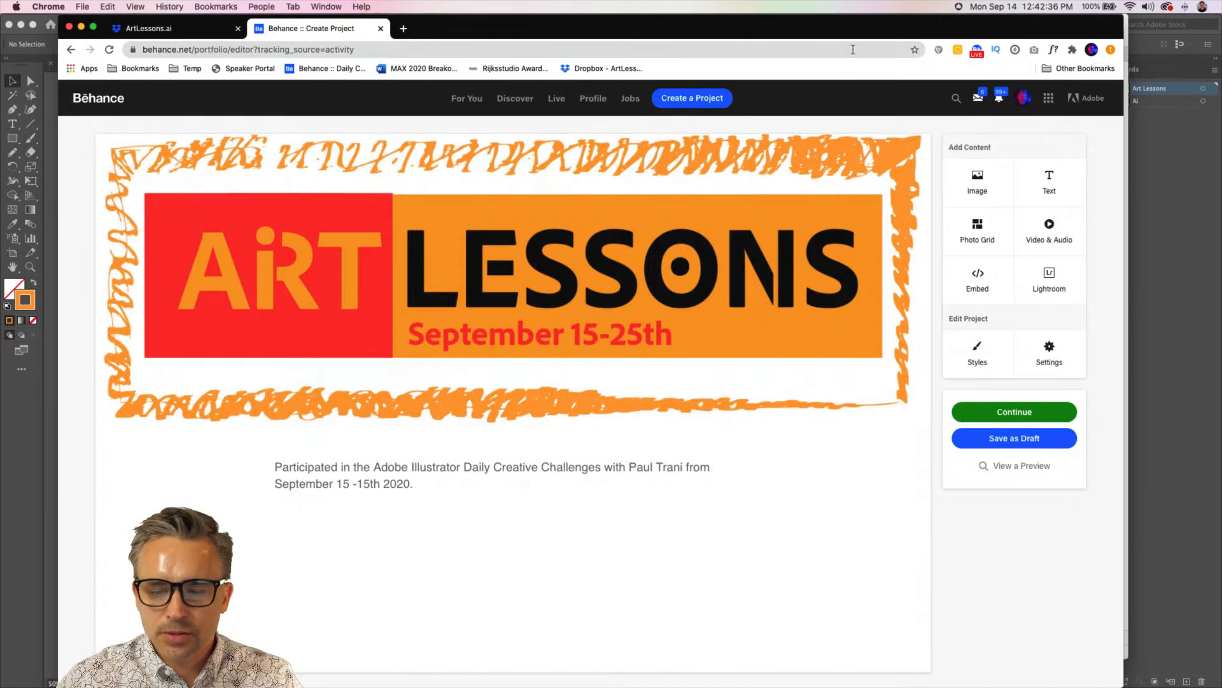
Switch to Discord, browse the Adobe Illustrator server's challenge channel to the shared ArtLessons.ai post, and return to Illustrator
drag(946, 29, 930, 23)
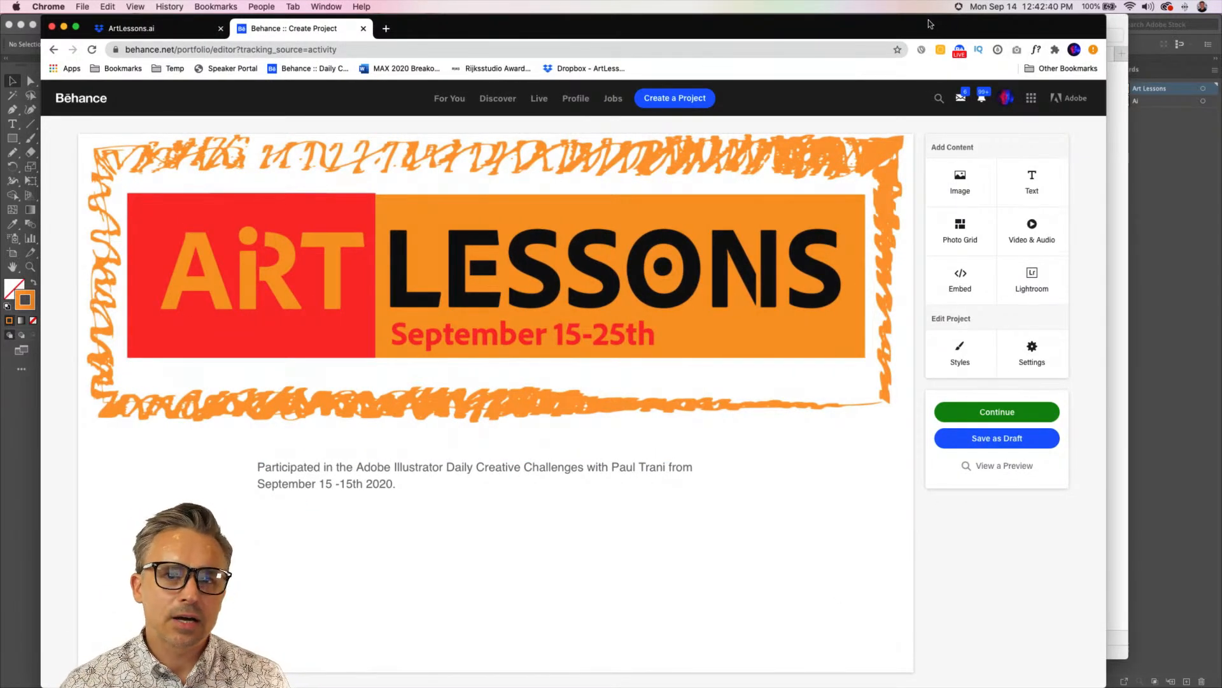
mouse_move(643, 675)
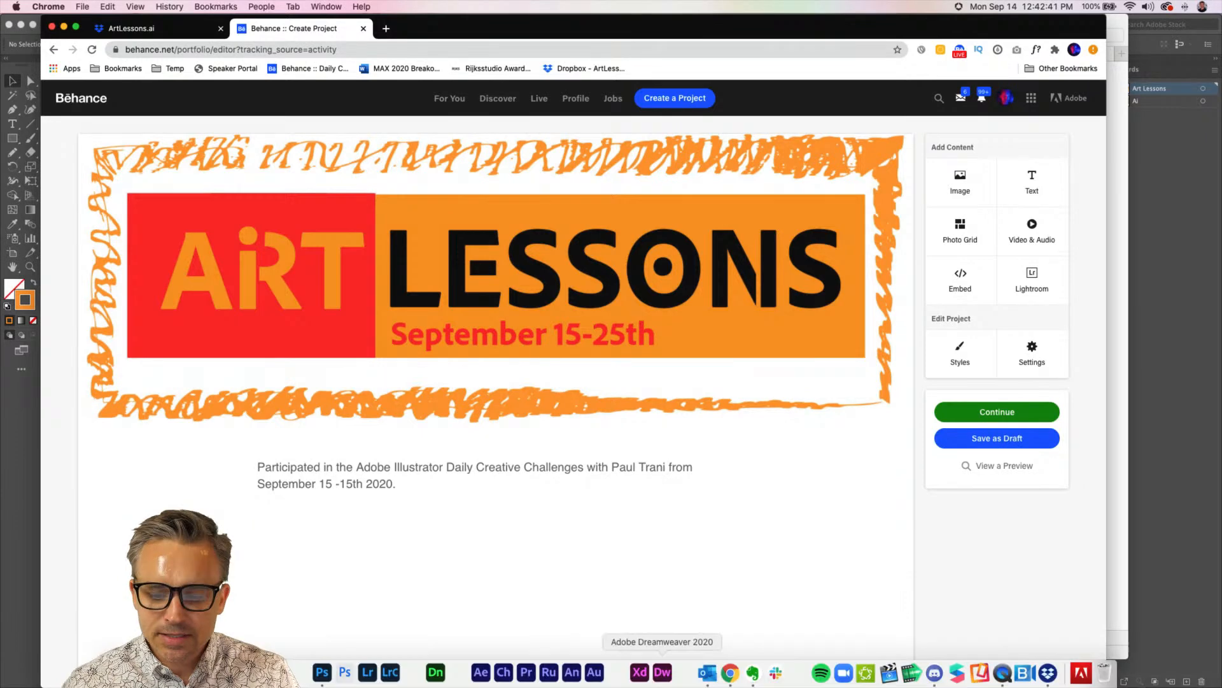
click(934, 672)
drag(544, 42, 673, 65)
drag(480, 37, 566, 77)
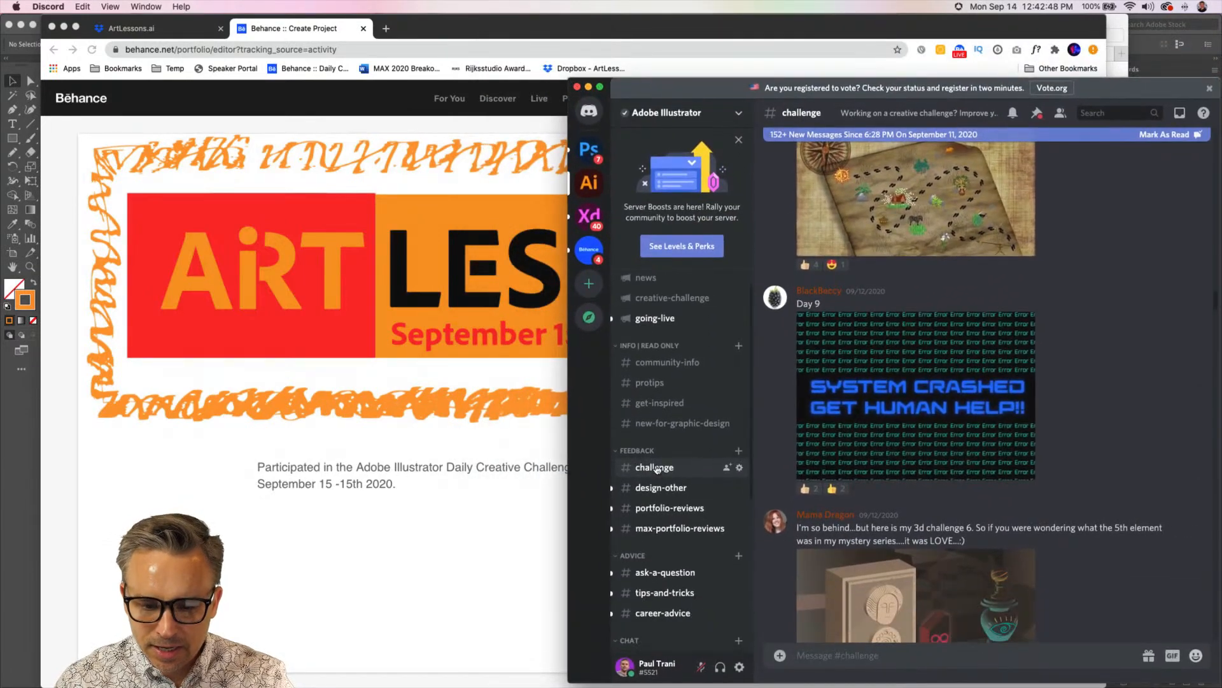
scroll(920, 591, down, 15)
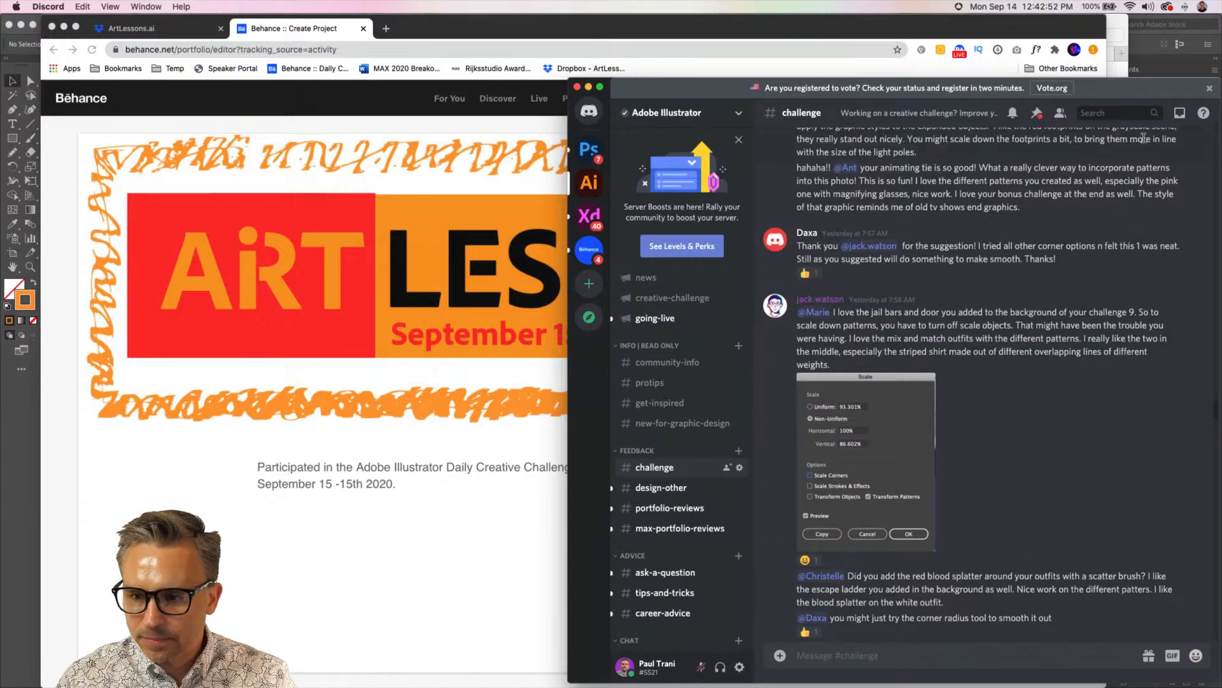
scroll(1192, 508, down, 10)
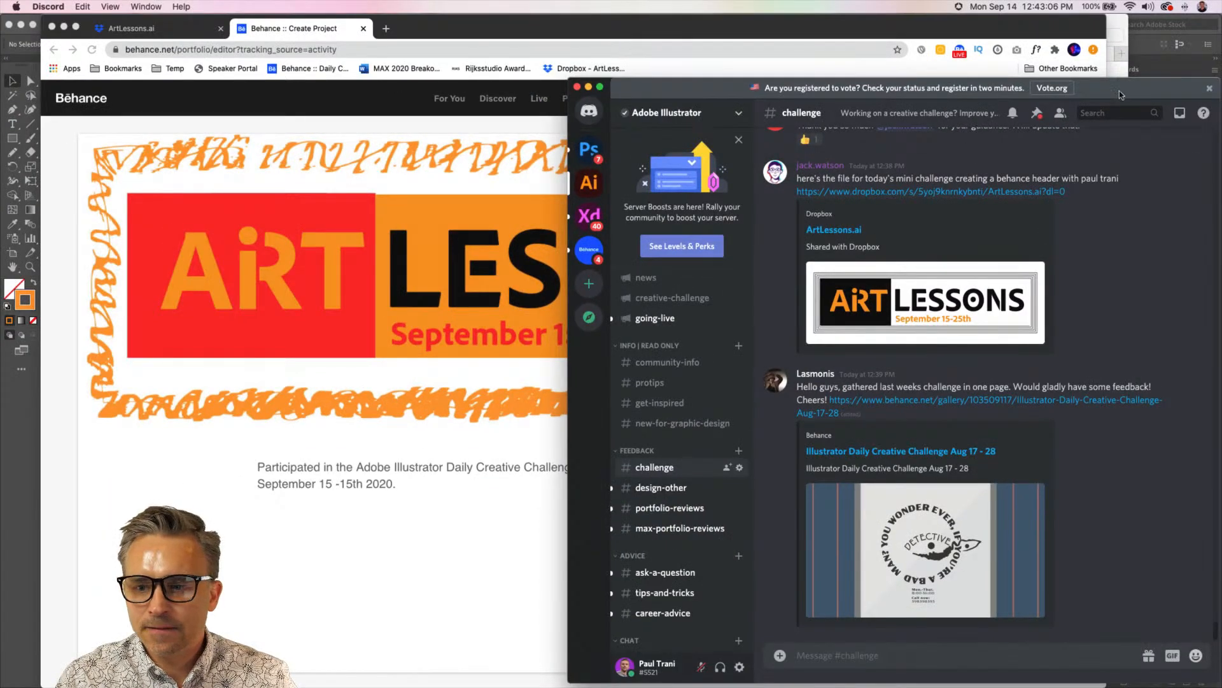
drag(1119, 90, 955, 90)
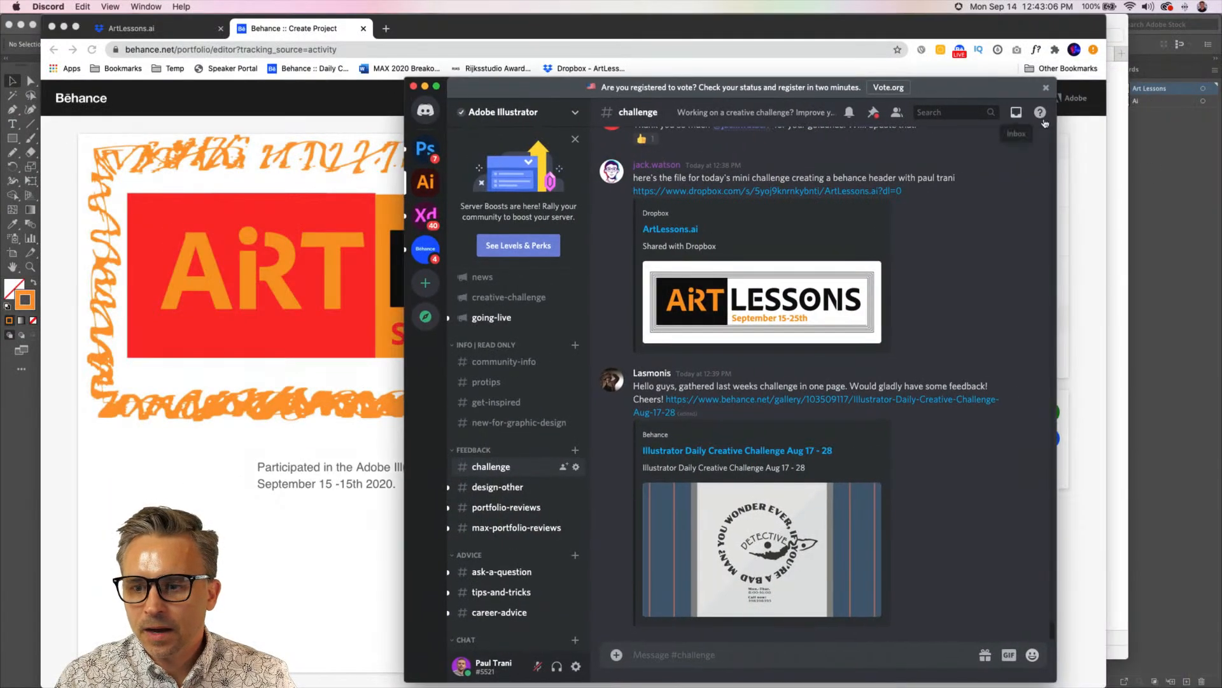
click(1154, 199)
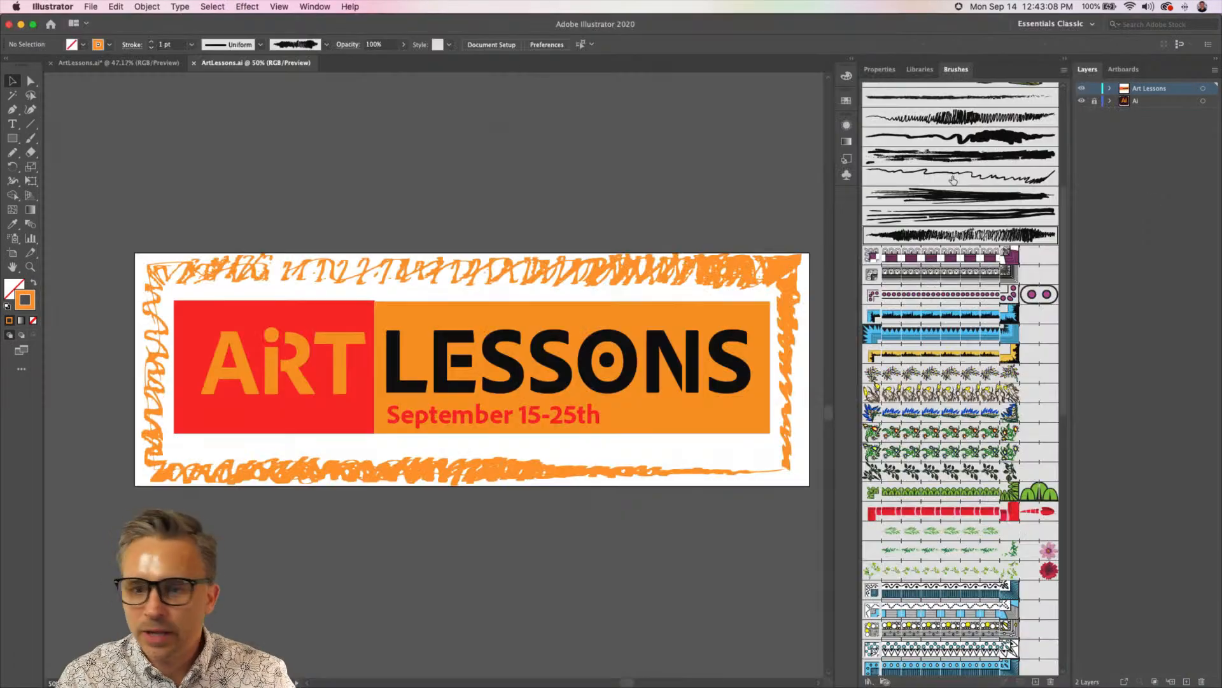
Switch to Discord and upload 2Artboard 1-100.jpg from the desktop to the challenge channel with a comment starting "My vers"
click(21, 25)
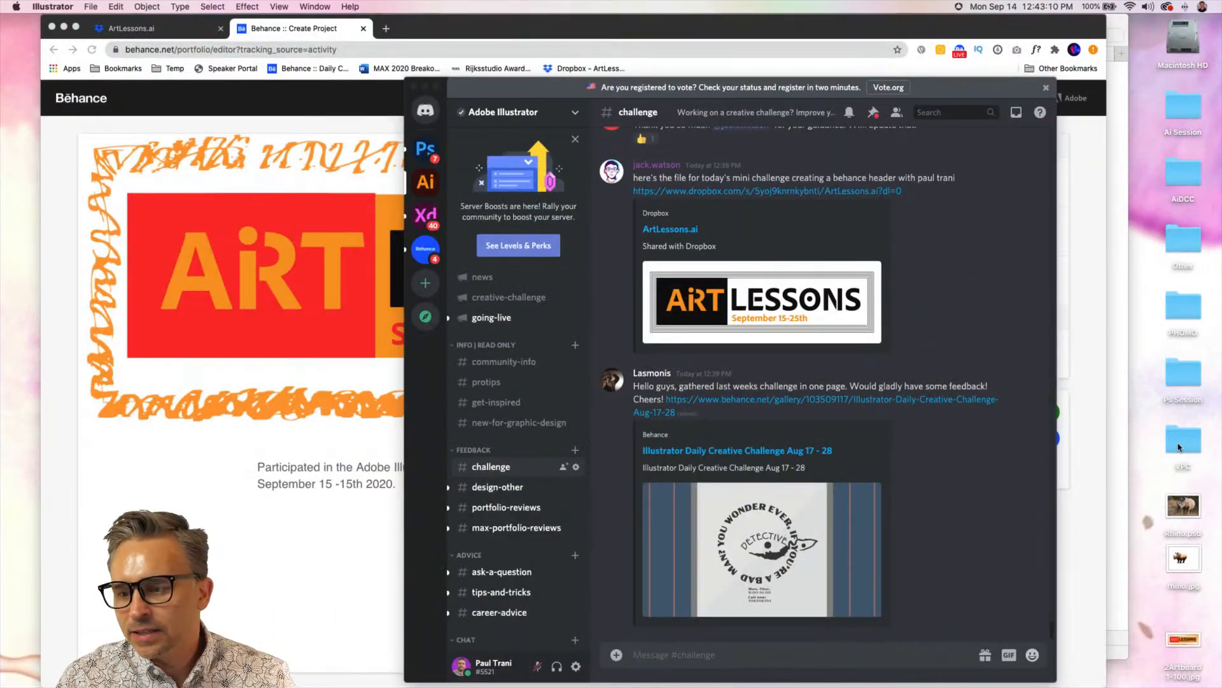
click(1185, 640)
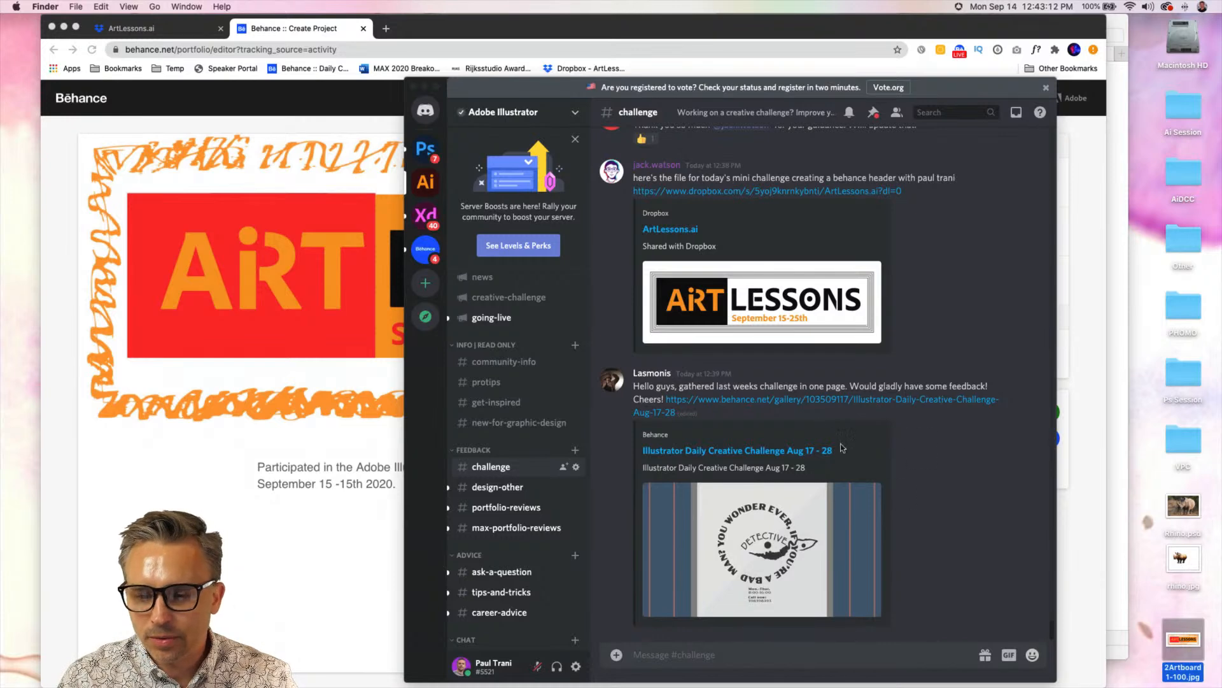
drag(1186, 640, 674, 495)
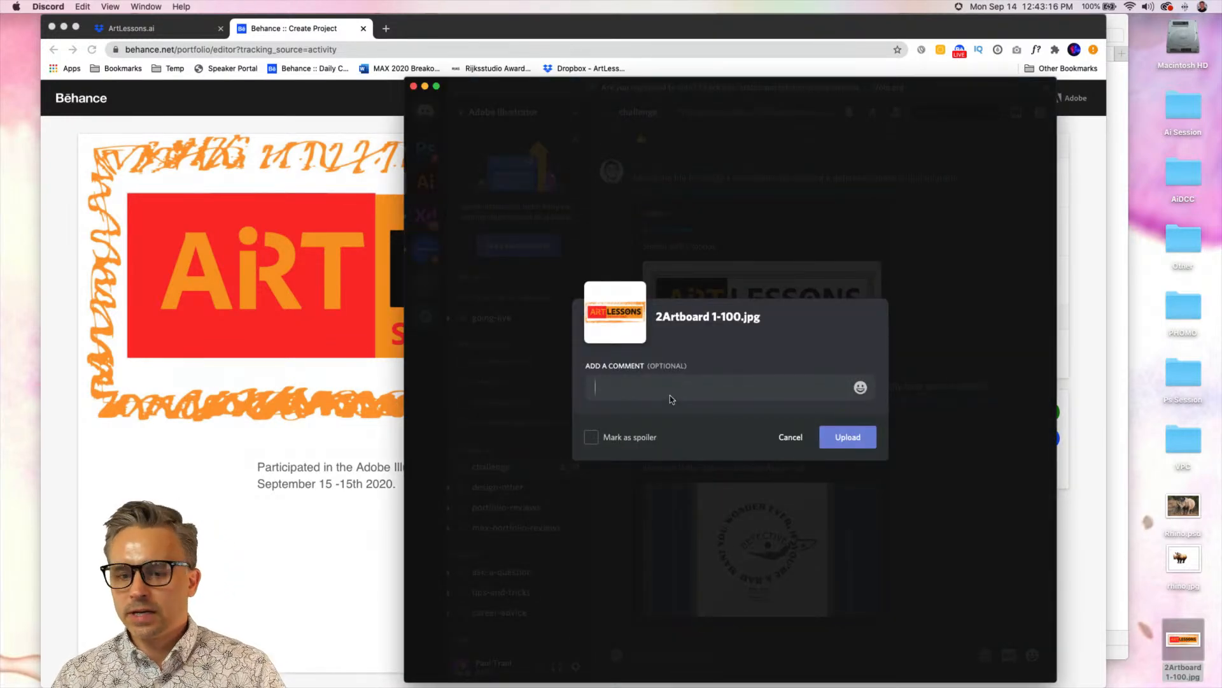
text(My version.)
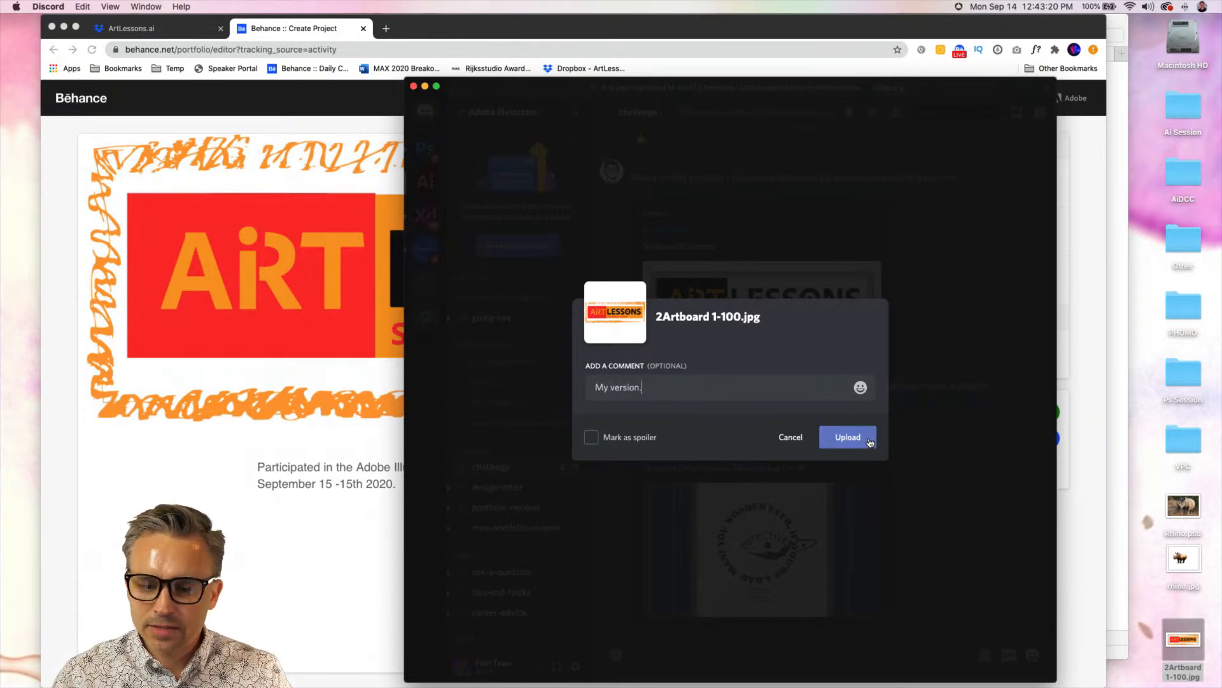
click(870, 440)
Close the ArtLessons.ai browser tab and minimize the Discord, browser and Finder windows to clear the desktop
click(425, 87)
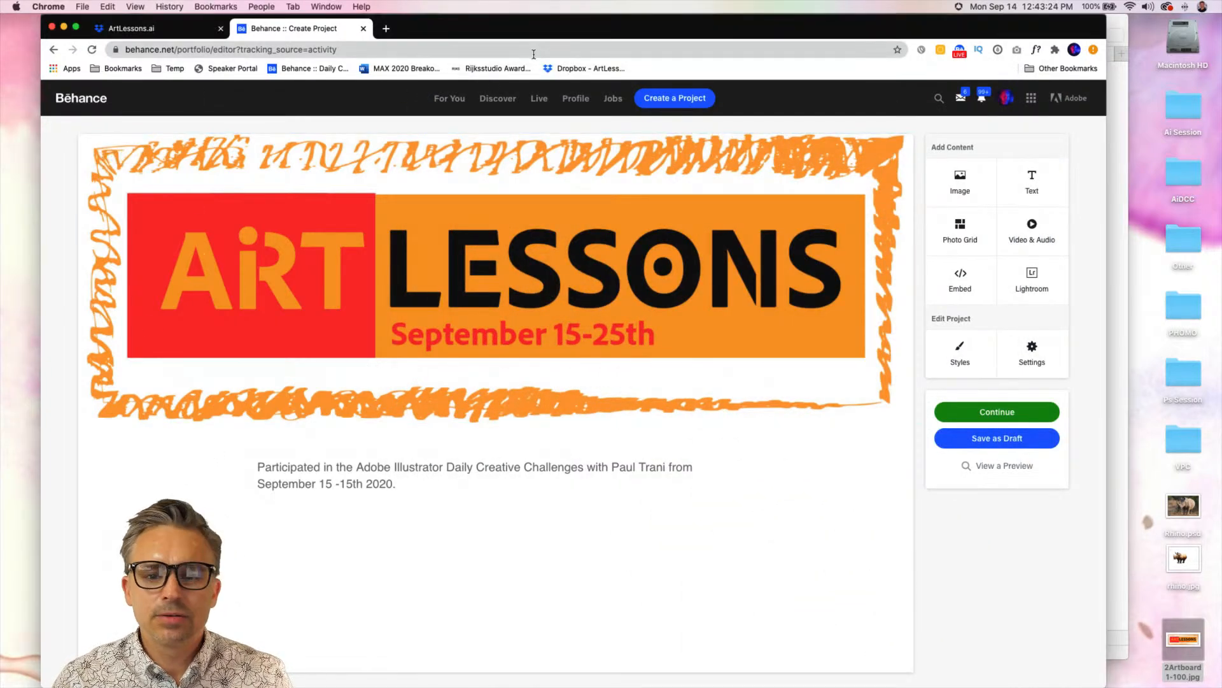
click(221, 28)
click(64, 27)
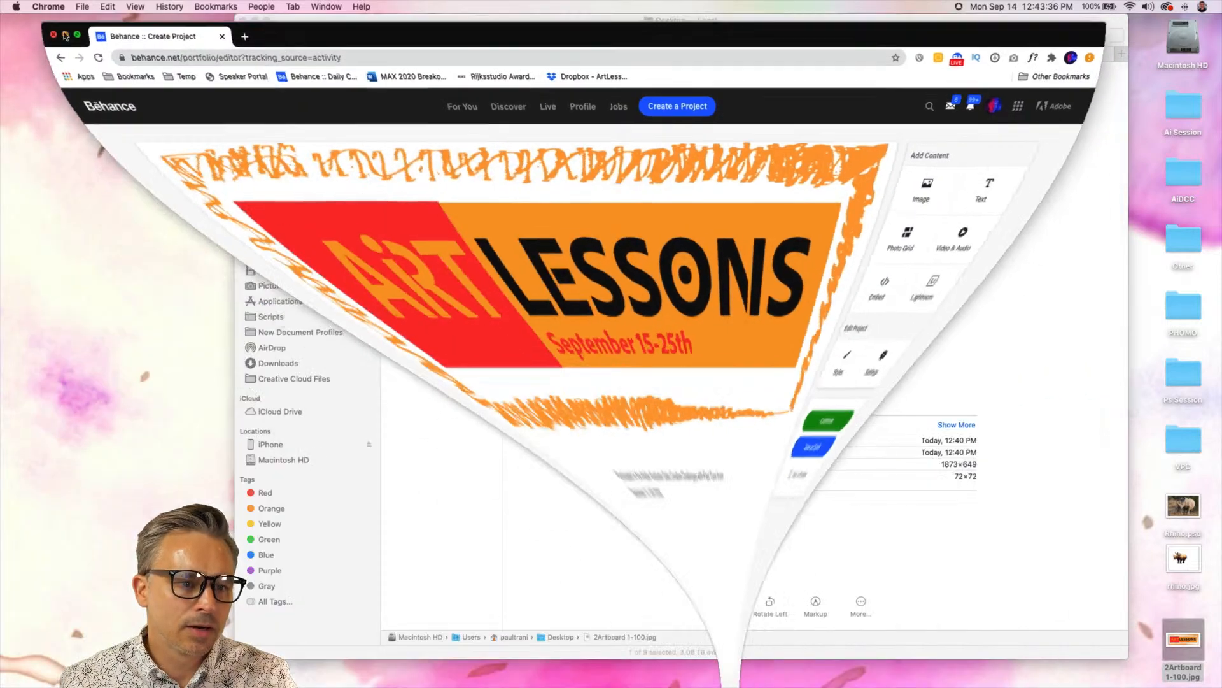
click(242, 21)
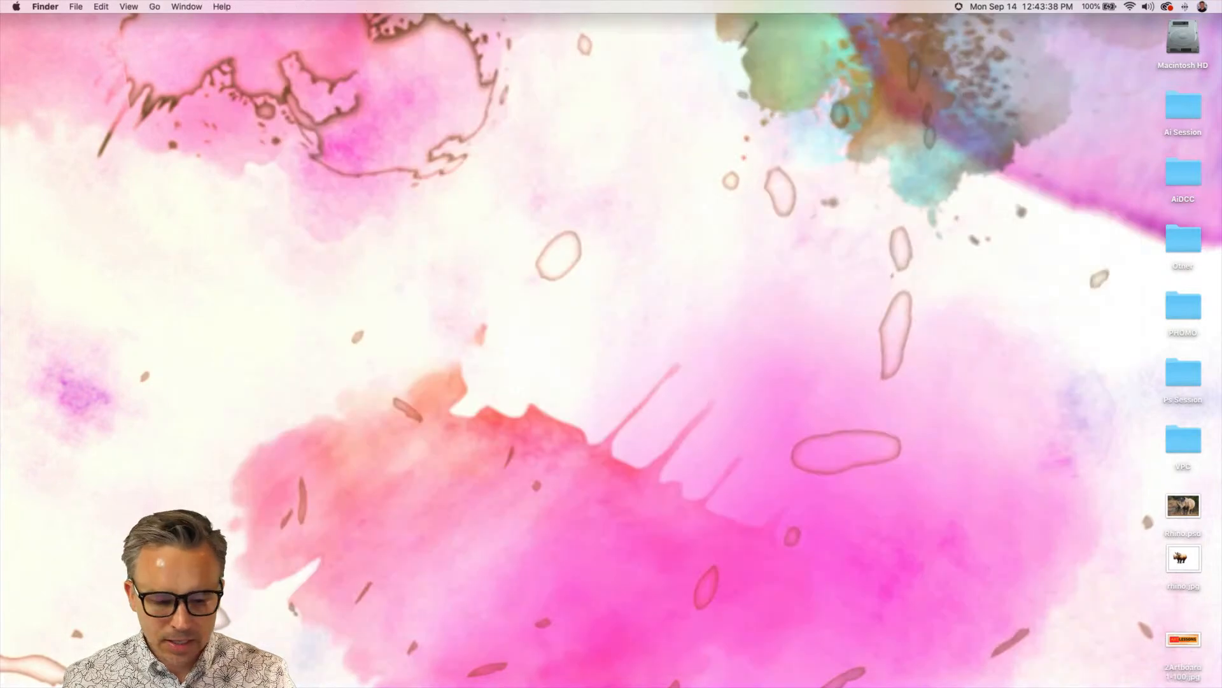
Return to Illustrator and collapse the expanded Brushes panel to free up canvas space
mouse_move(341, 681)
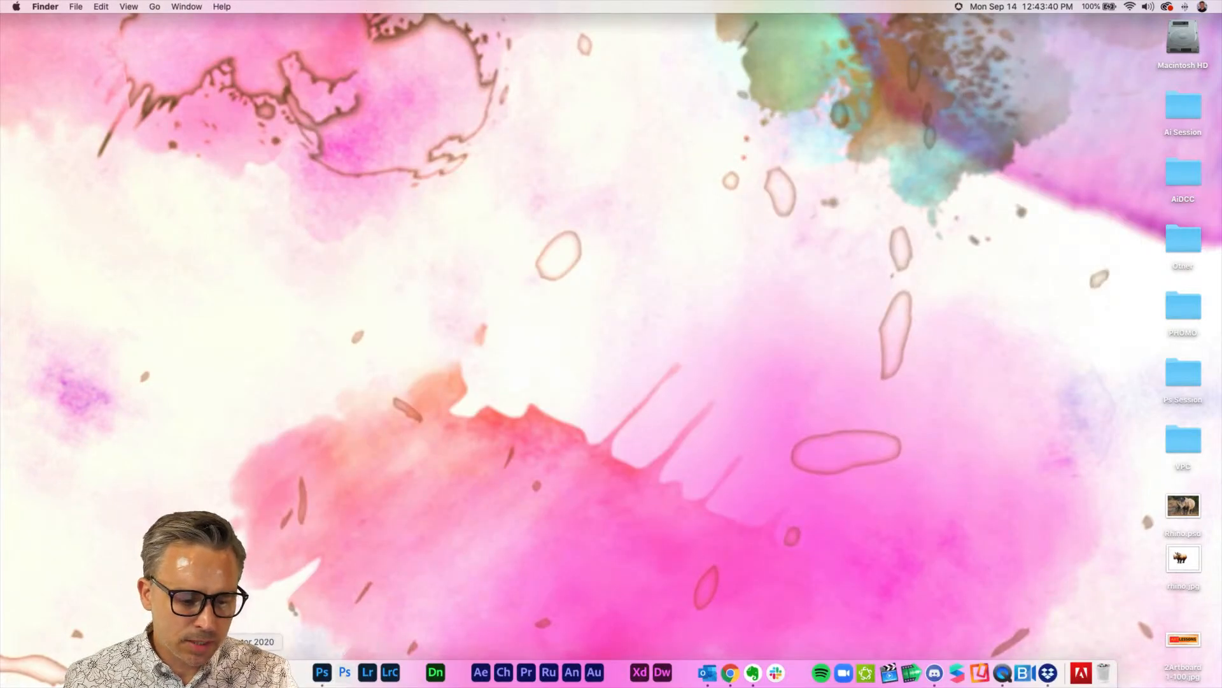
click(231, 672)
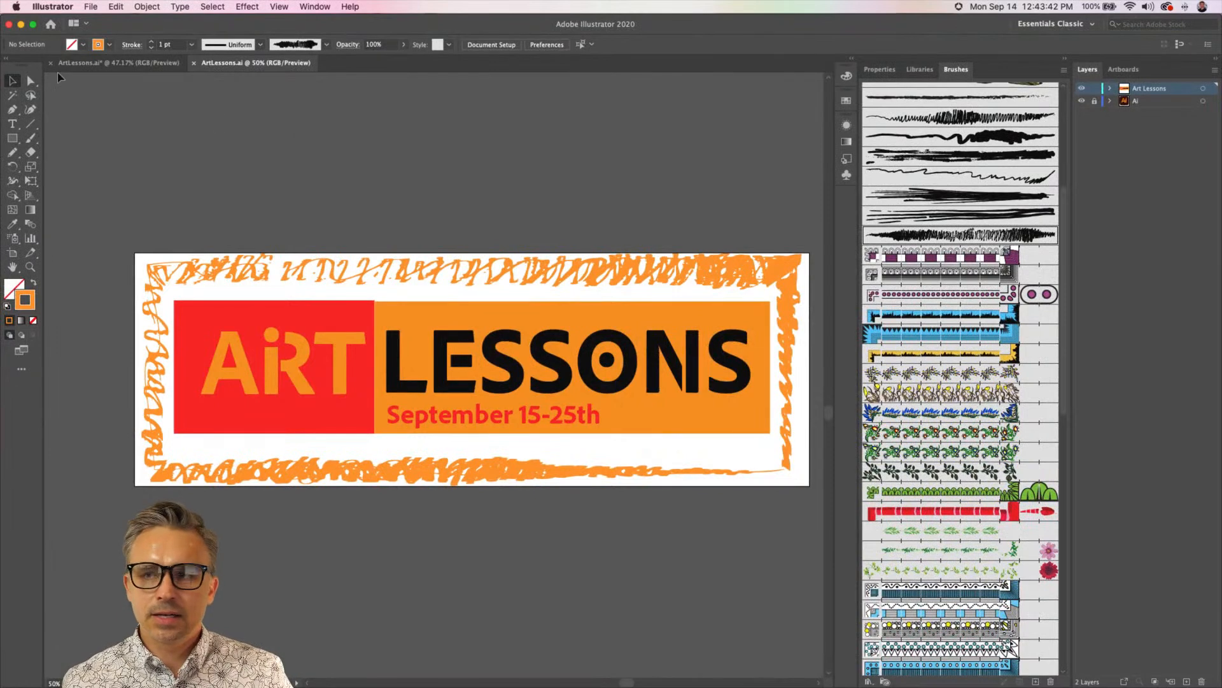
click(1063, 60)
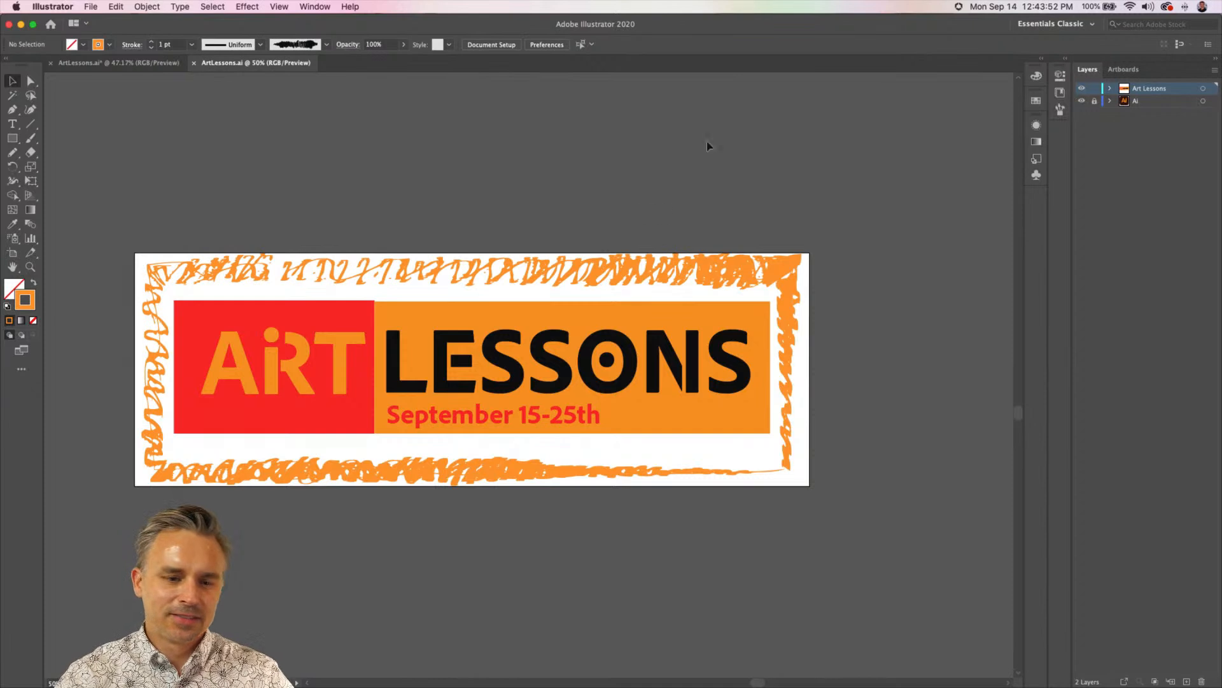
In the multi-layer ArtLessons.ai document, make Art Lessons the active layer and show the Principals layer
click(111, 64)
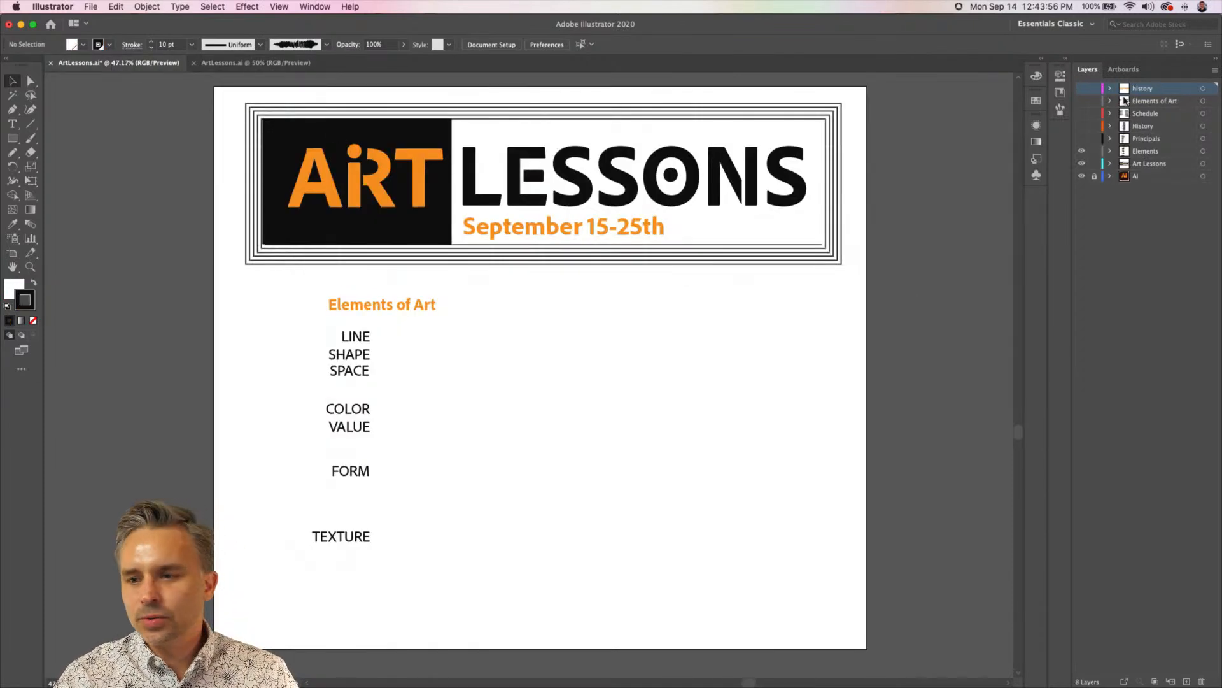
click(1149, 164)
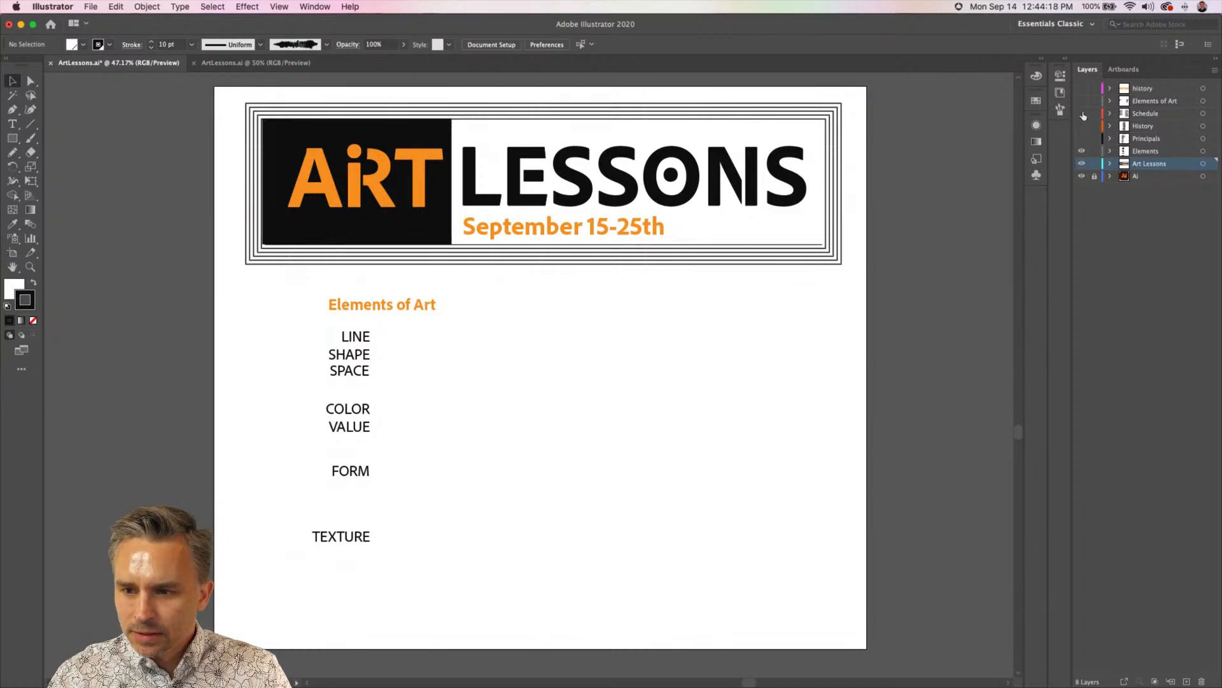
click(1082, 139)
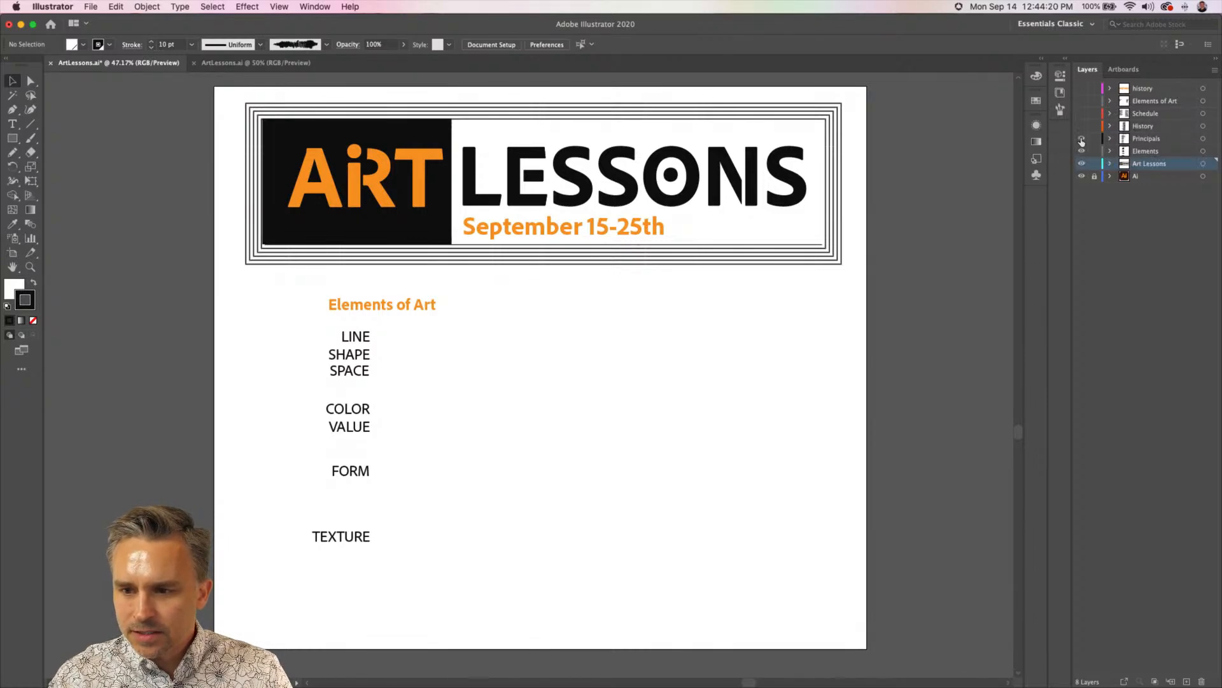
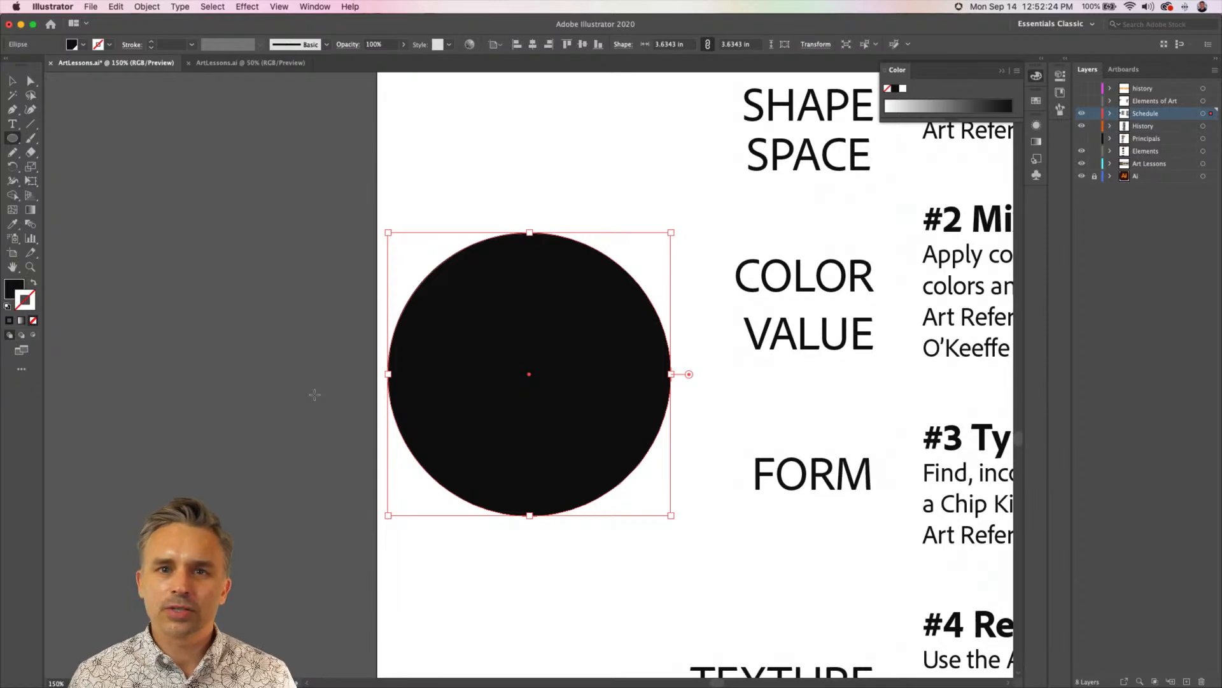
click(286, 5)
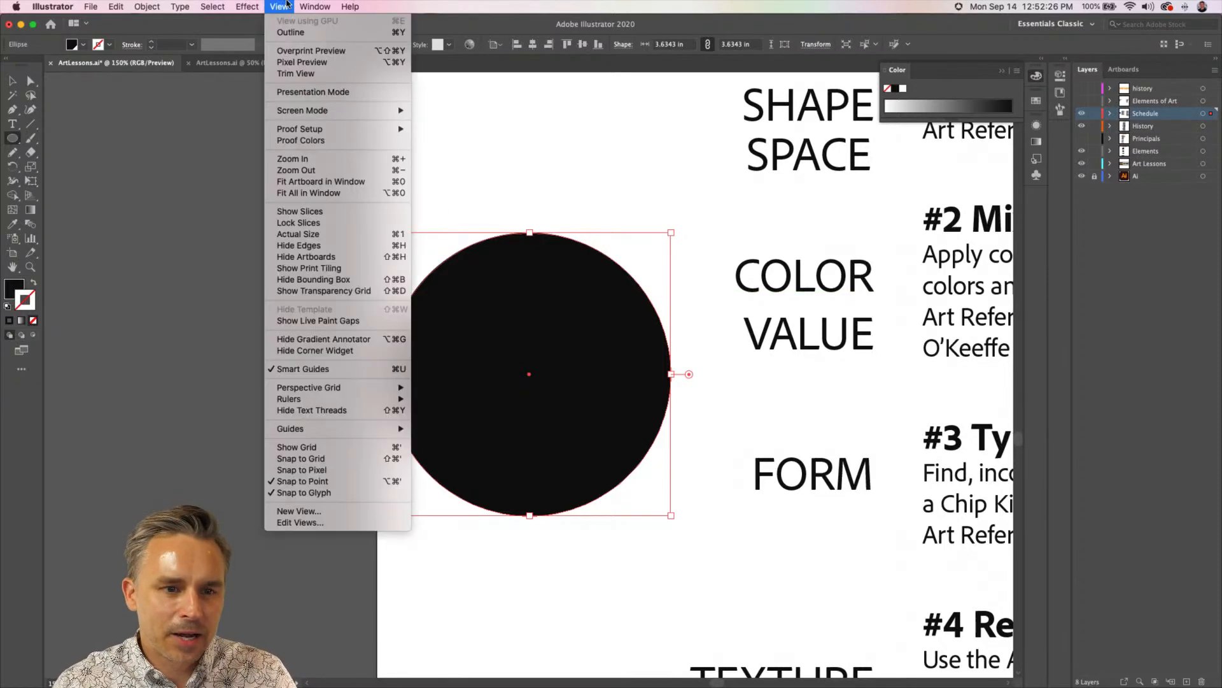
click(285, 5)
click(247, 6)
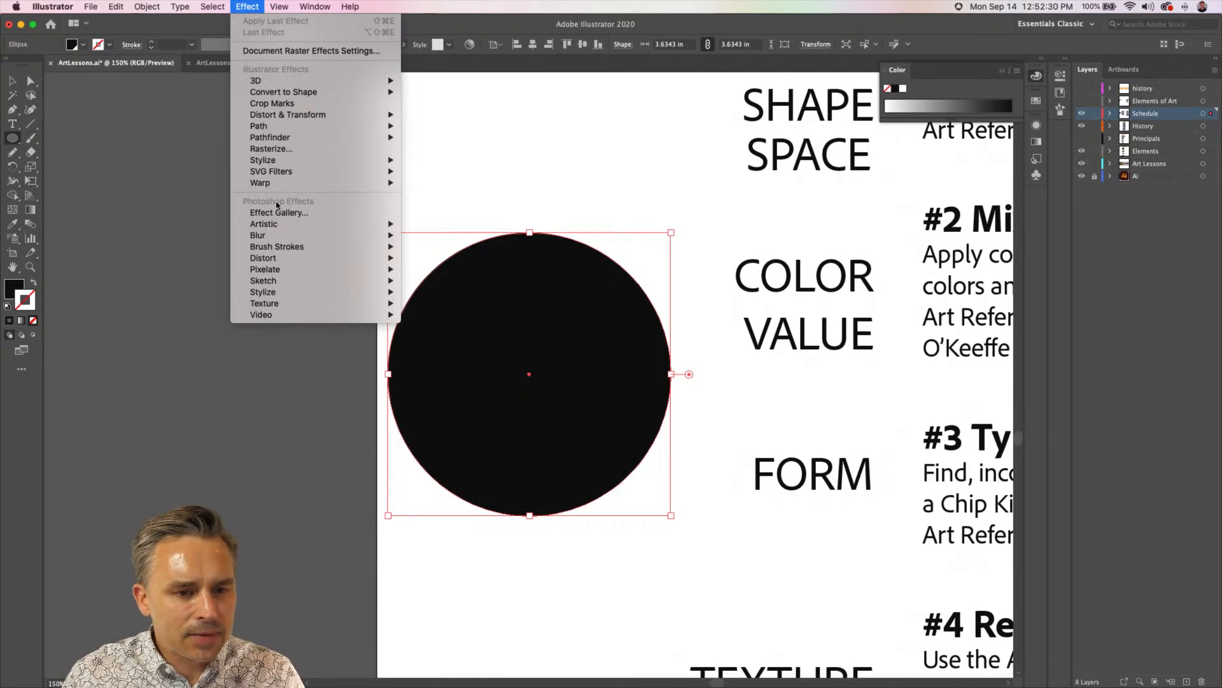
click(581, 5)
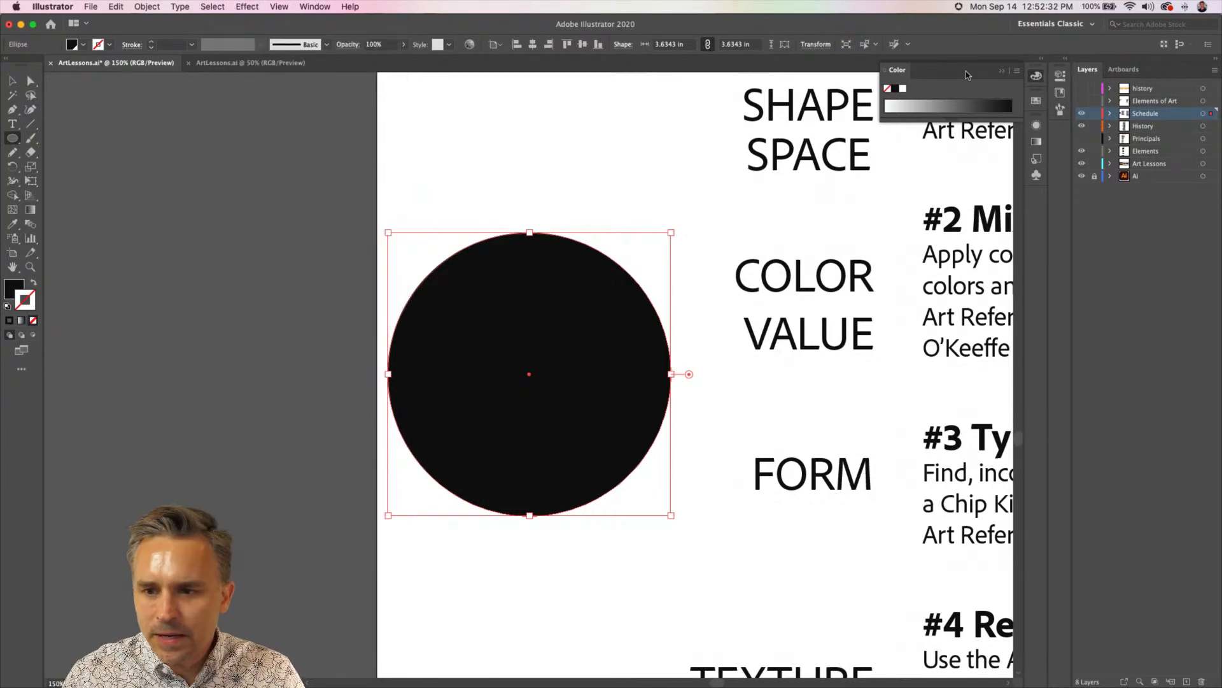
Fill the black circle with the yellow-pink-red gradient swatch and leave it without a stroke
click(1038, 59)
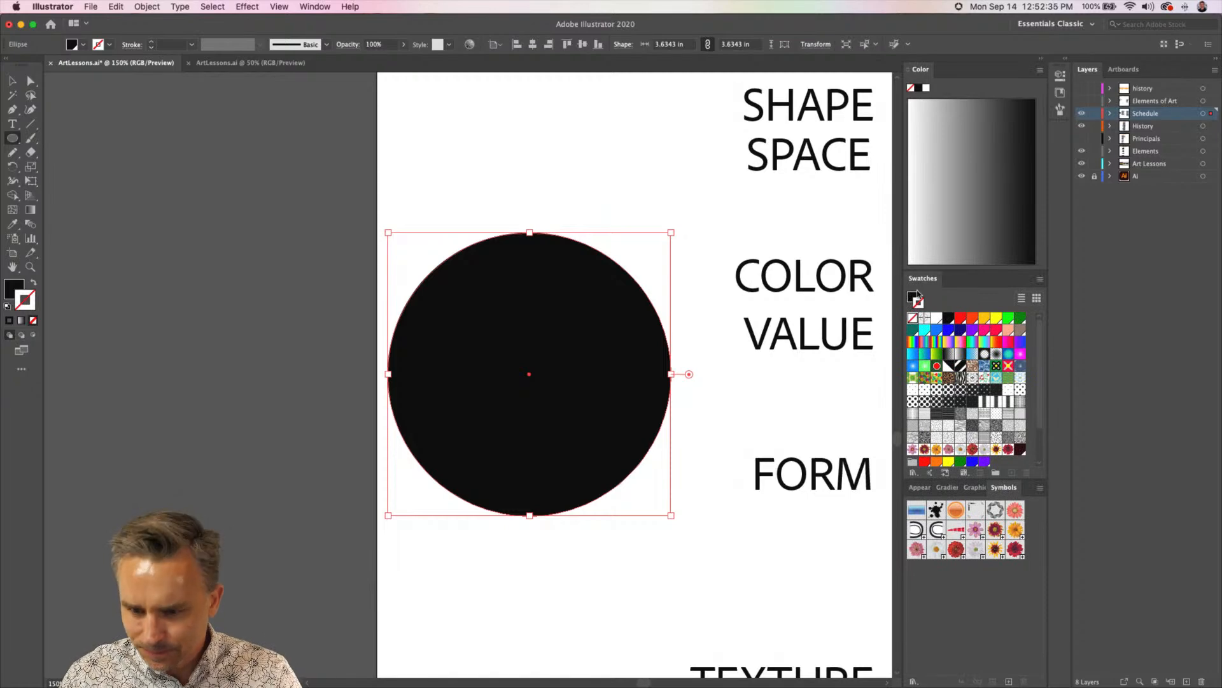
click(960, 343)
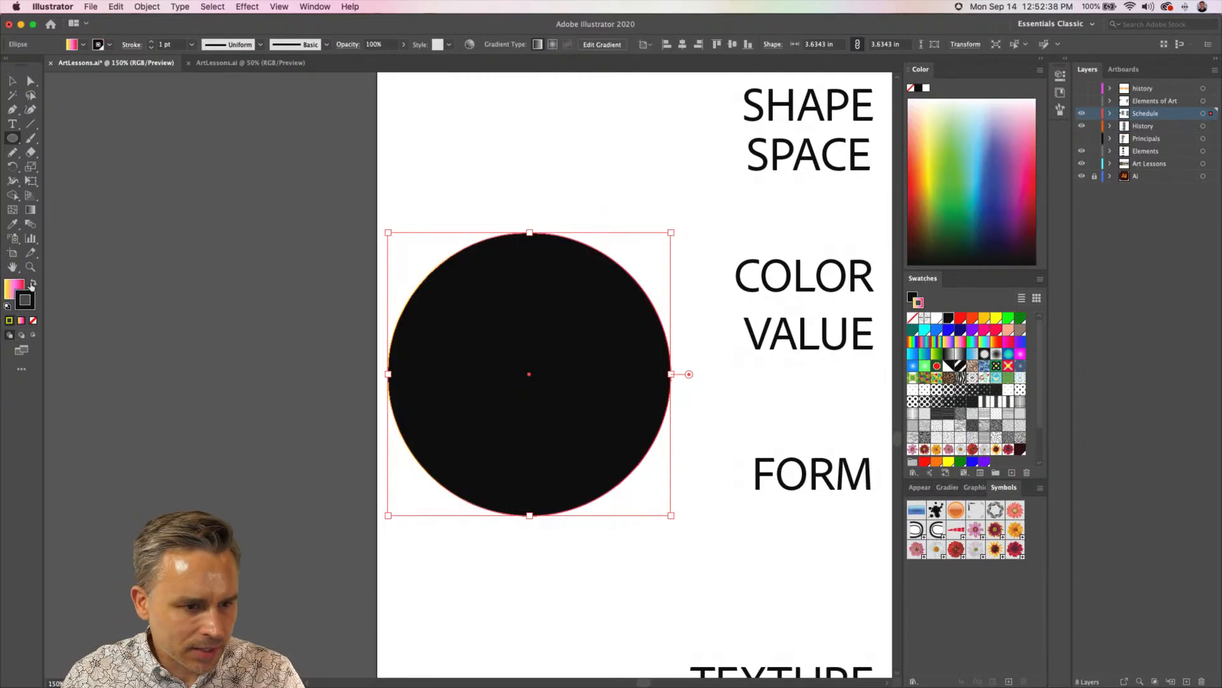
click(33, 282)
click(34, 322)
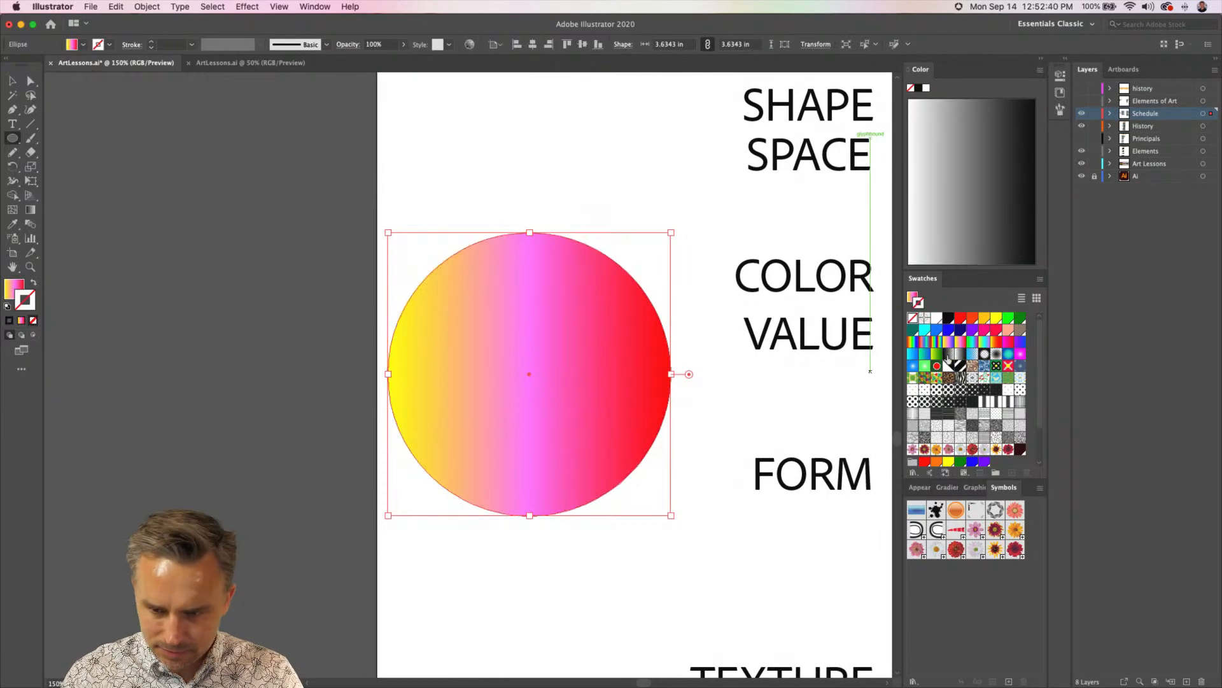
Change the circle's fill to a radial version of the gradient and keep its stroke empty
click(947, 488)
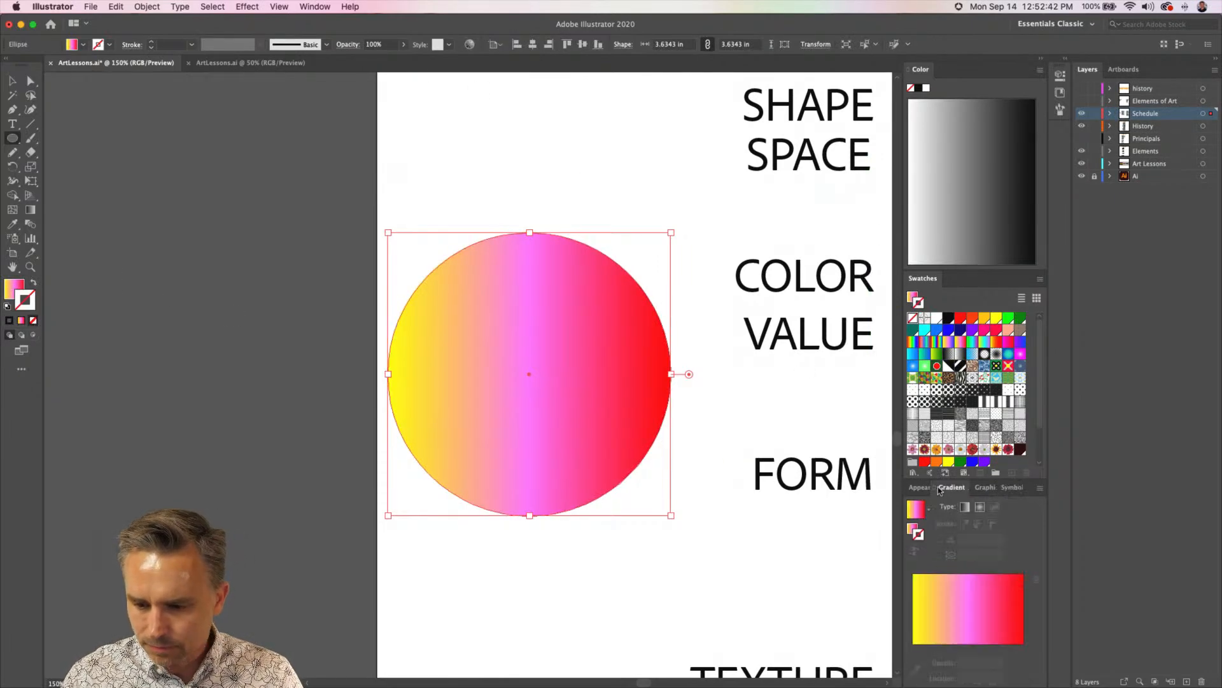
click(979, 508)
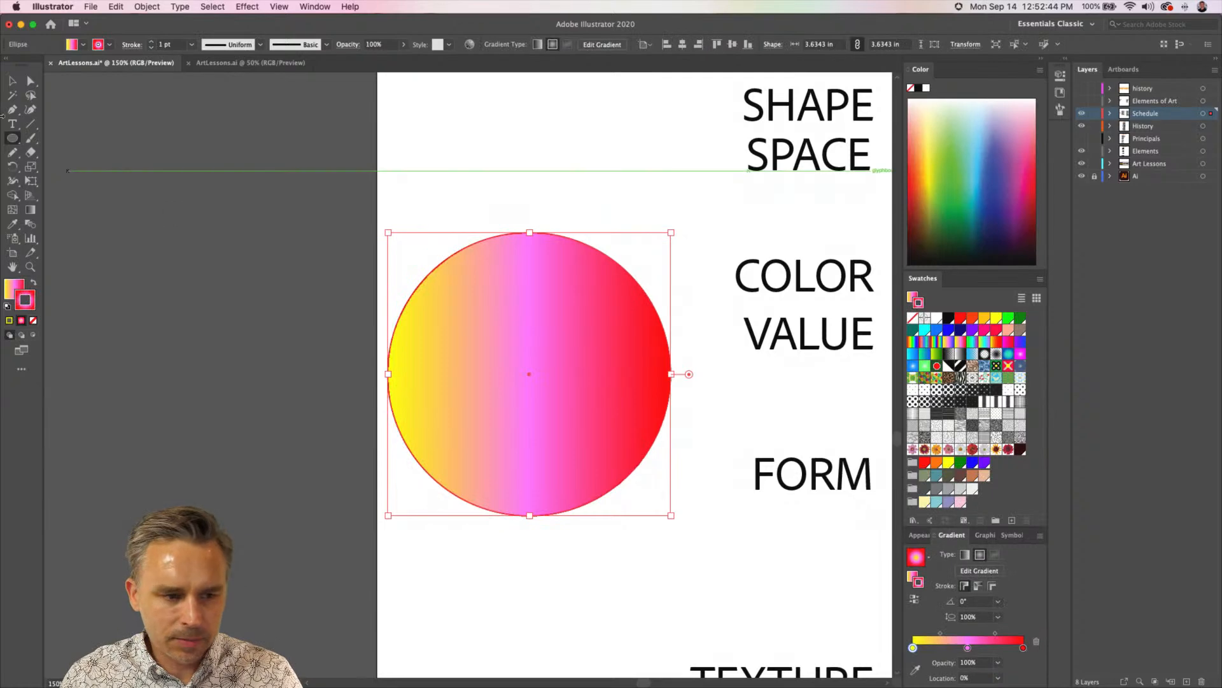
click(33, 283)
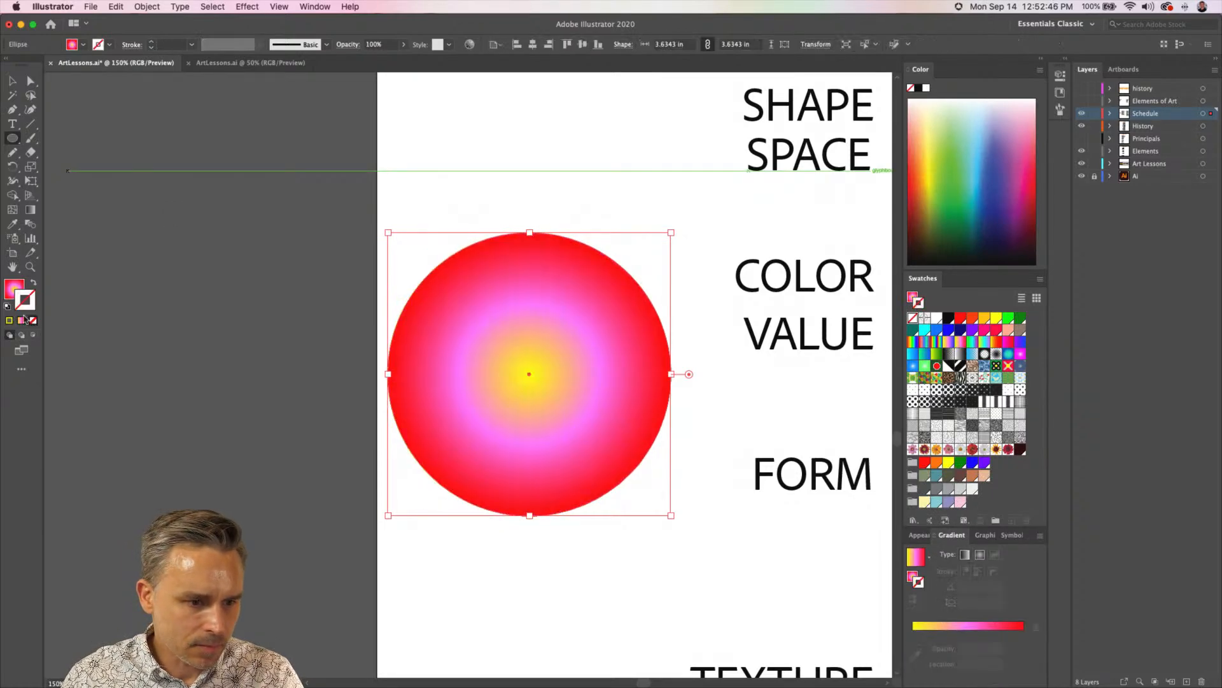
Apply the Pixelate Color Halftone effect to the gradient circle with the default maximum radius of 8 pixels
click(12, 81)
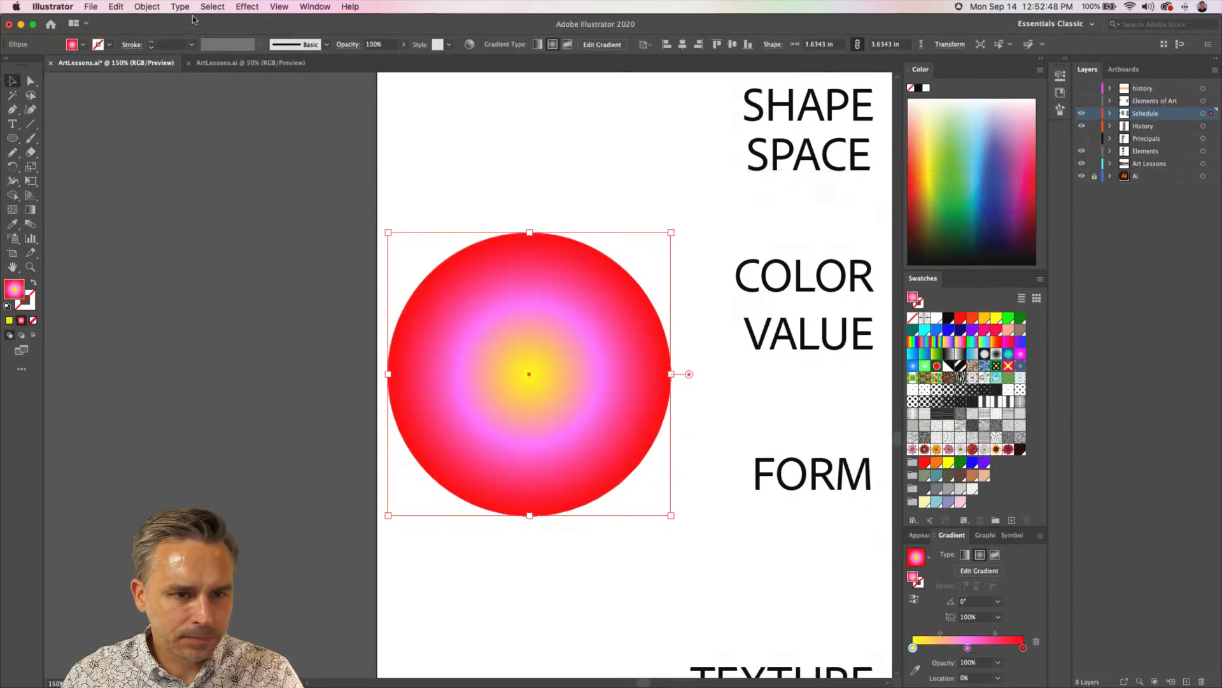
click(247, 6)
mouse_move(262, 163)
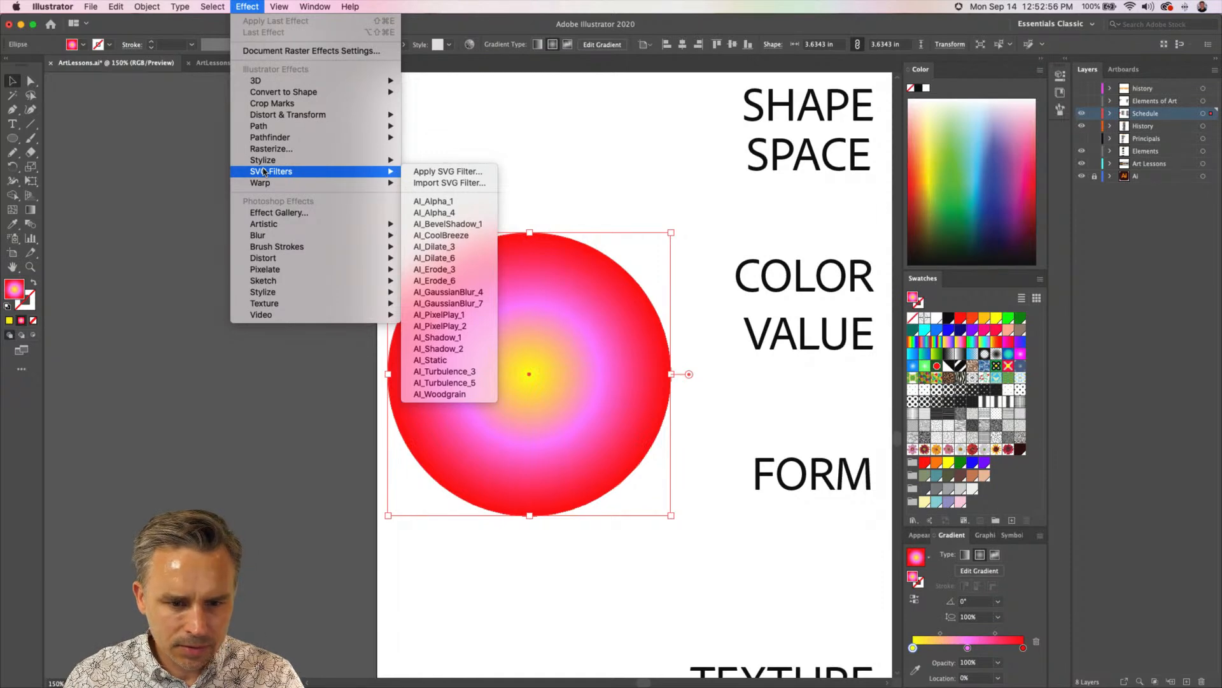
mouse_move(267, 272)
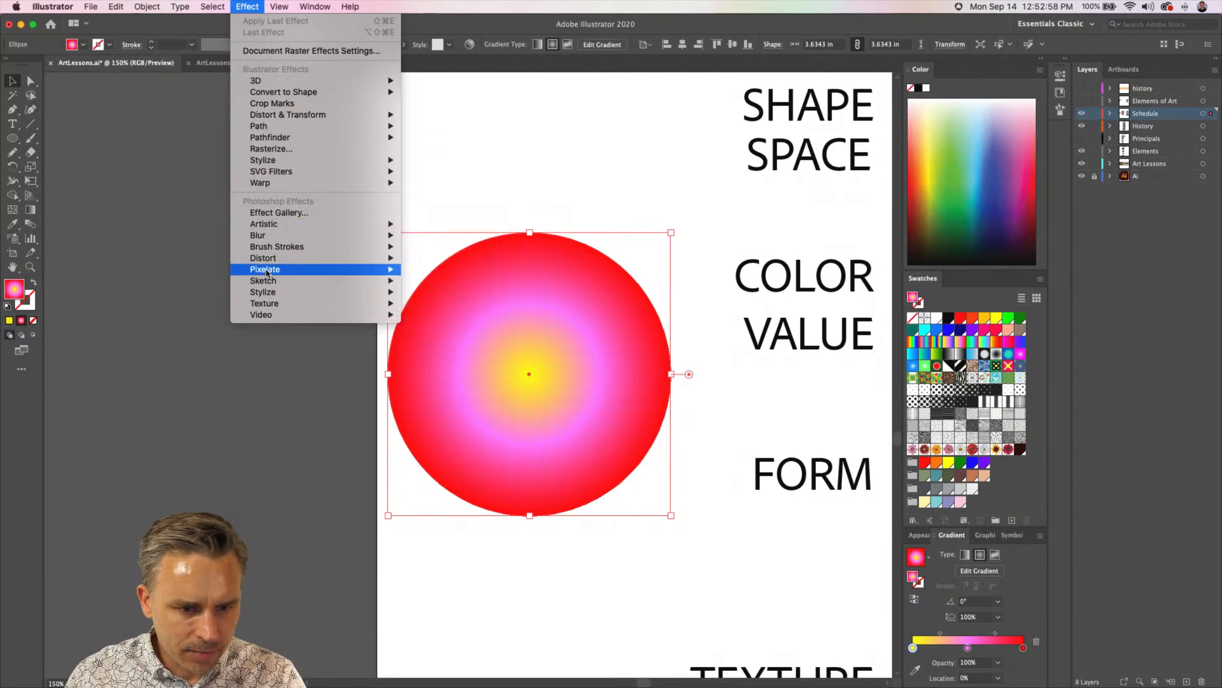
click(456, 269)
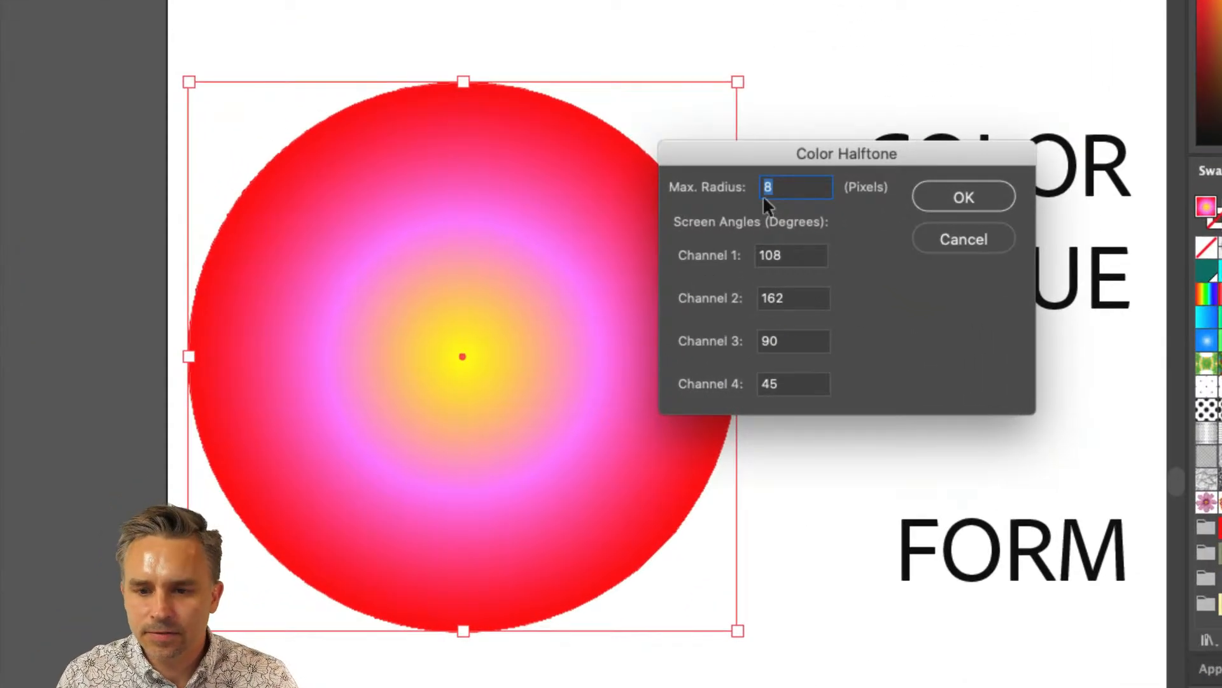
click(958, 202)
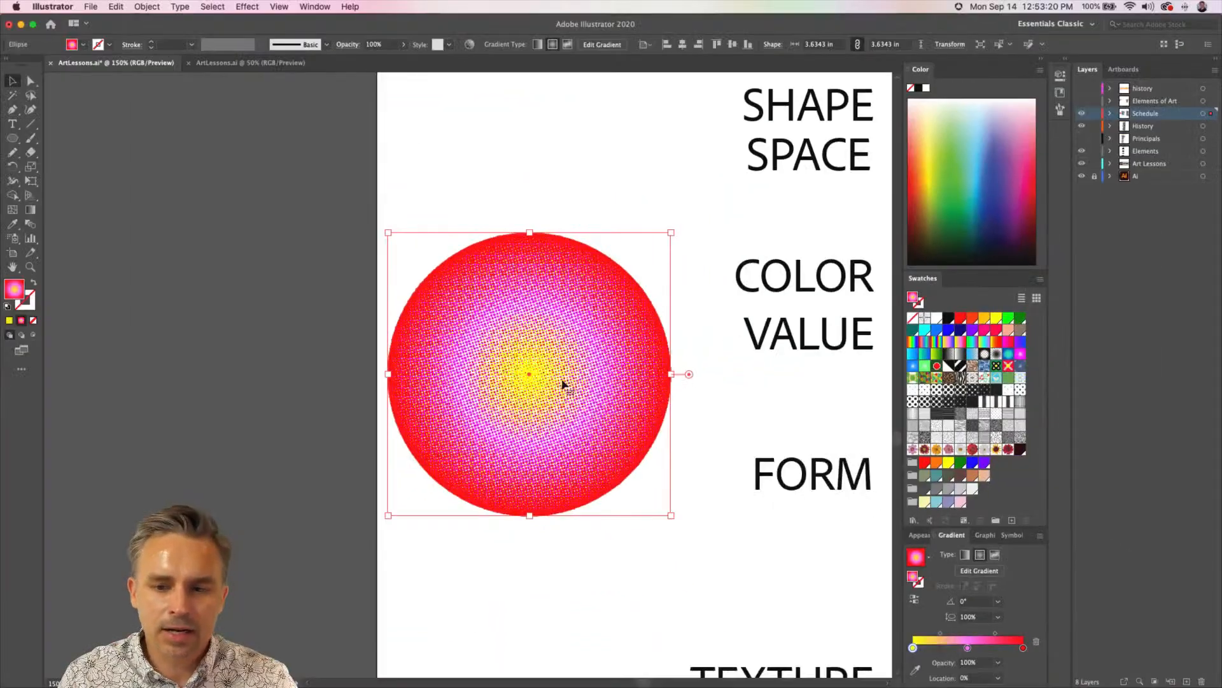
Edit the circle's applied Color Halftone effect and set its maximum radius to 25 pixels
click(1065, 61)
click(867, 67)
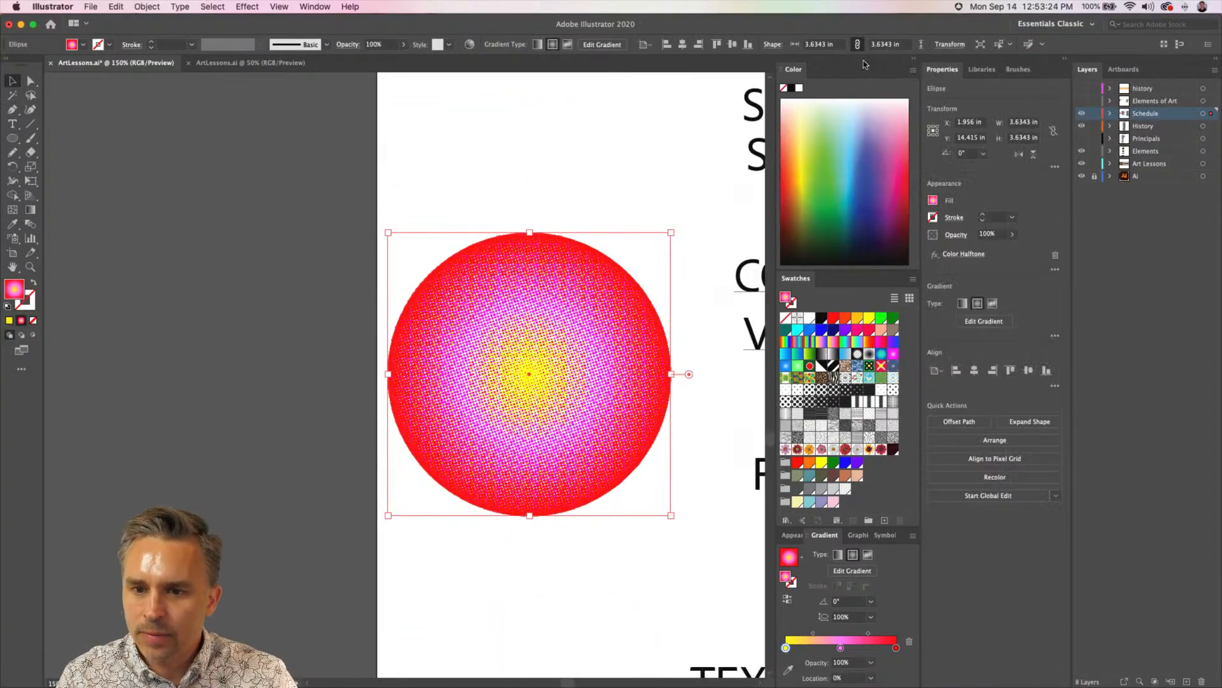
click(914, 59)
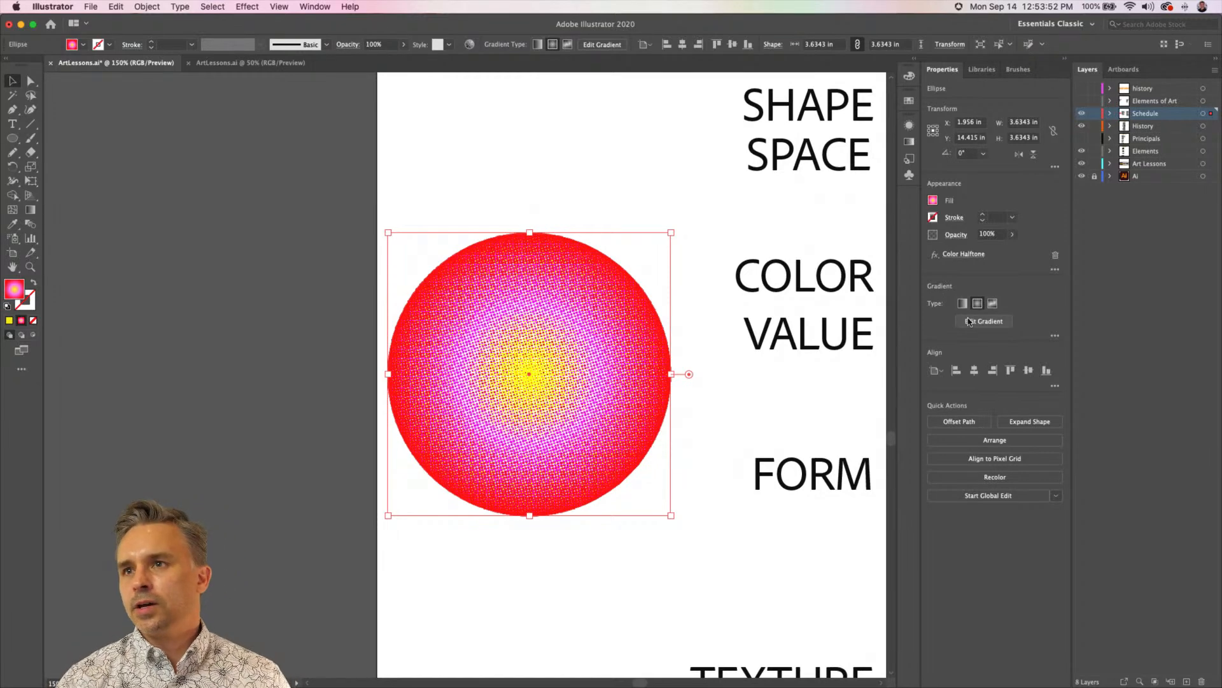
click(964, 255)
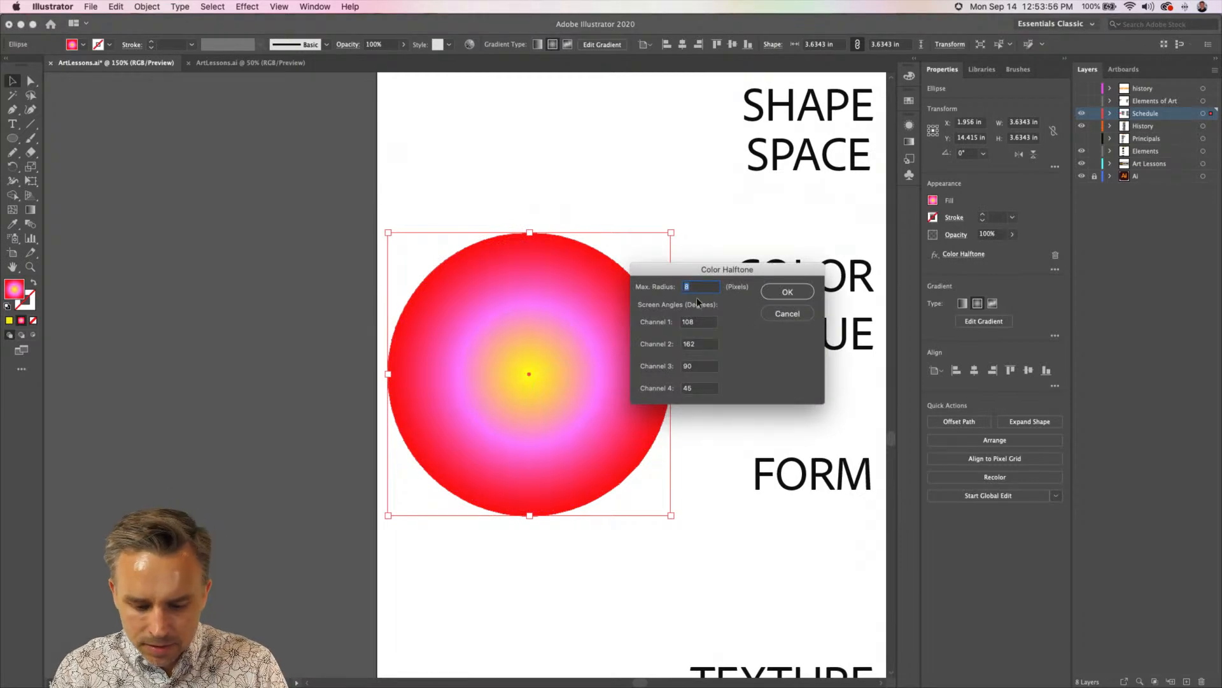
text(25)
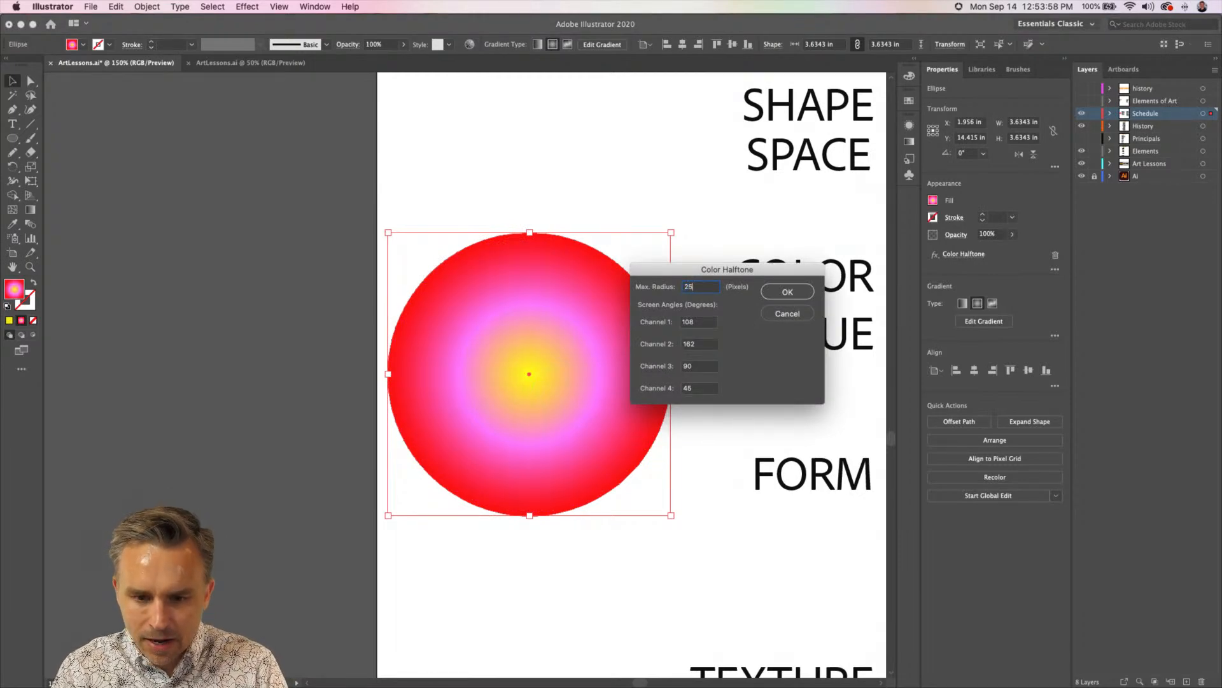
key(Return)
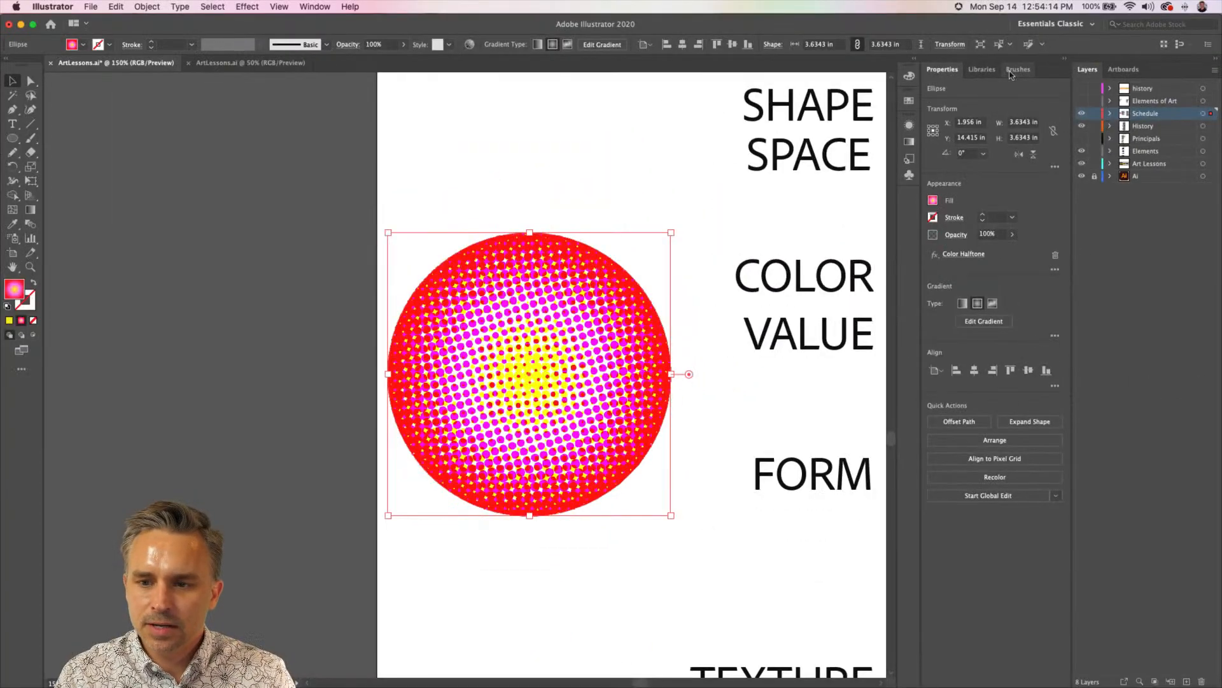
Enlarge the halftone circle proportionally to about 4.79 in across and move it up beside the COLOR and VALUE text
click(1065, 63)
scroll(624, 300, up, 2)
scroll(518, 360, up, 3)
scroll(516, 336, down, 2)
drag(516, 335, 644, 308)
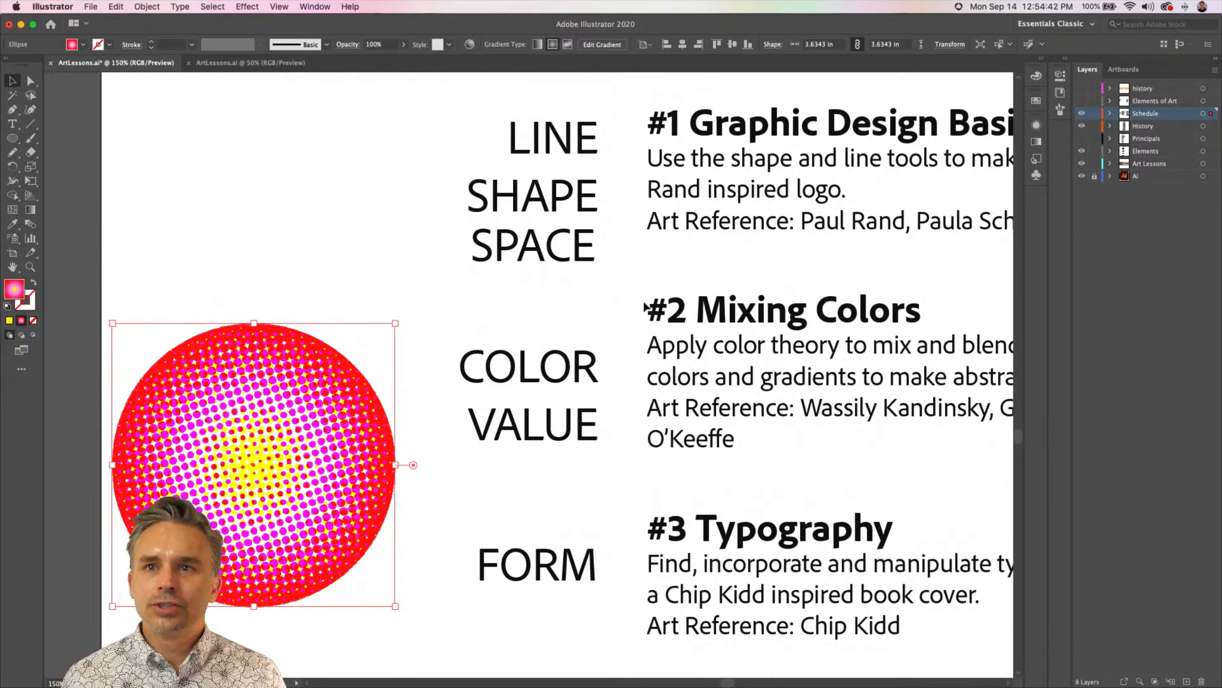
drag(346, 336, 433, 303)
drag(197, 289, 109, 200)
drag(196, 294, 252, 235)
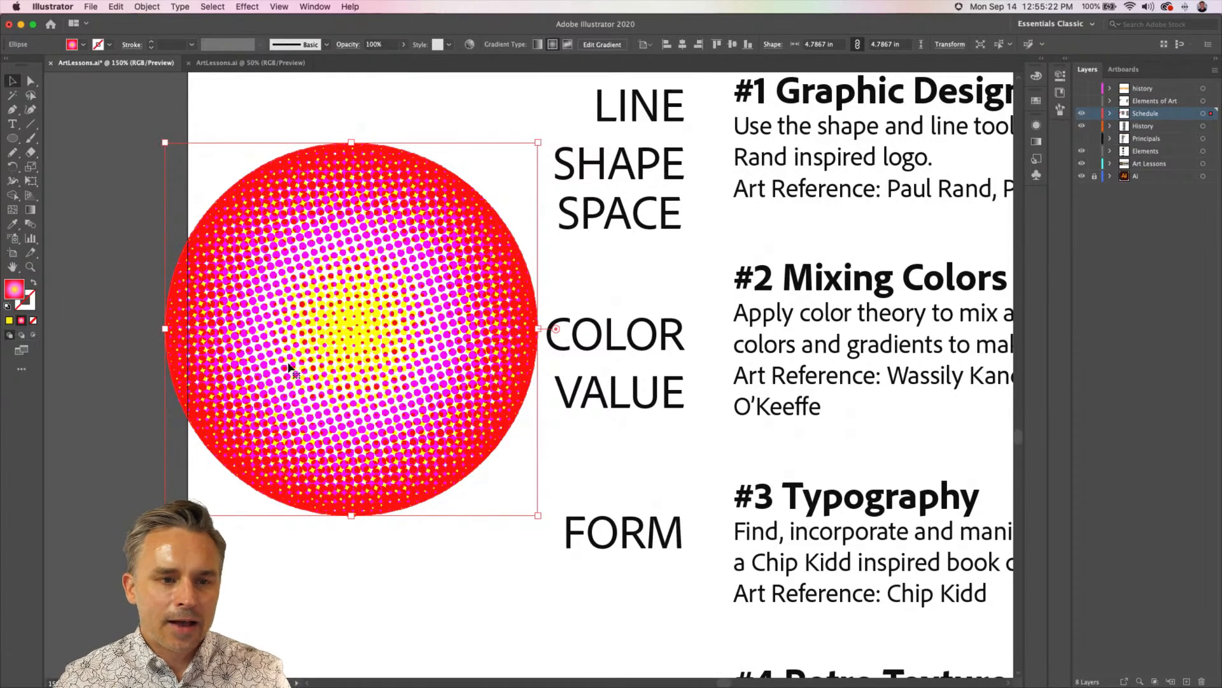
click(1067, 60)
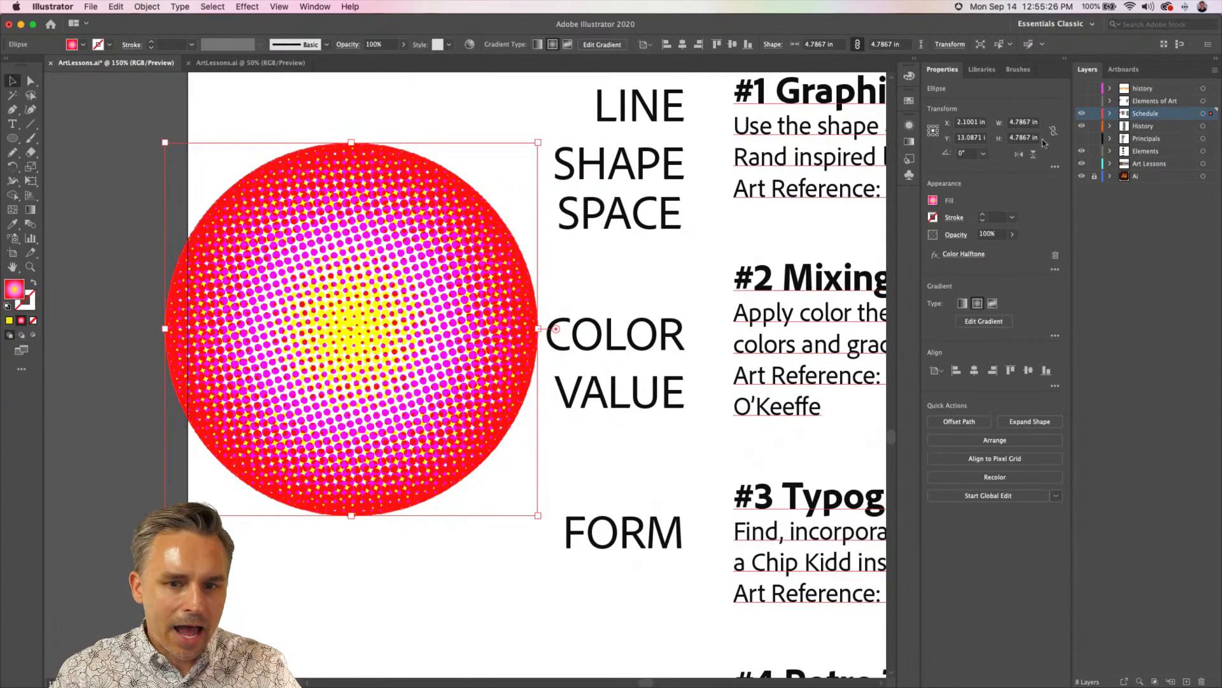